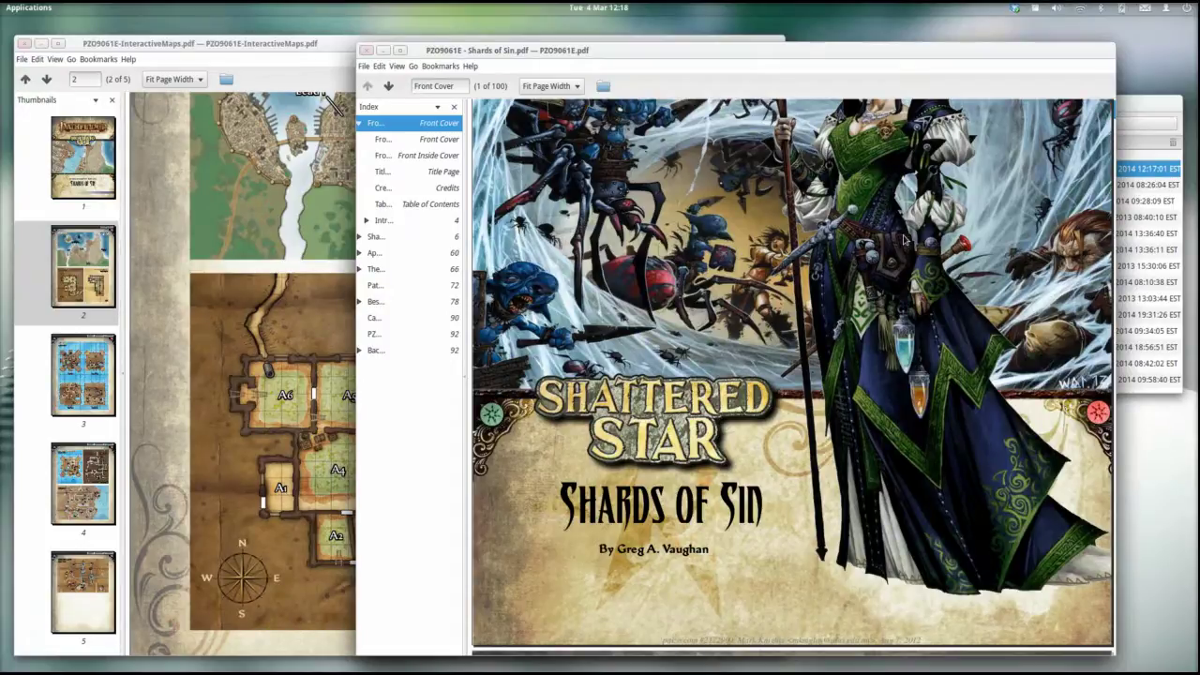
scroll(905, 240, down, 1)
scroll(904, 240, up, 6)
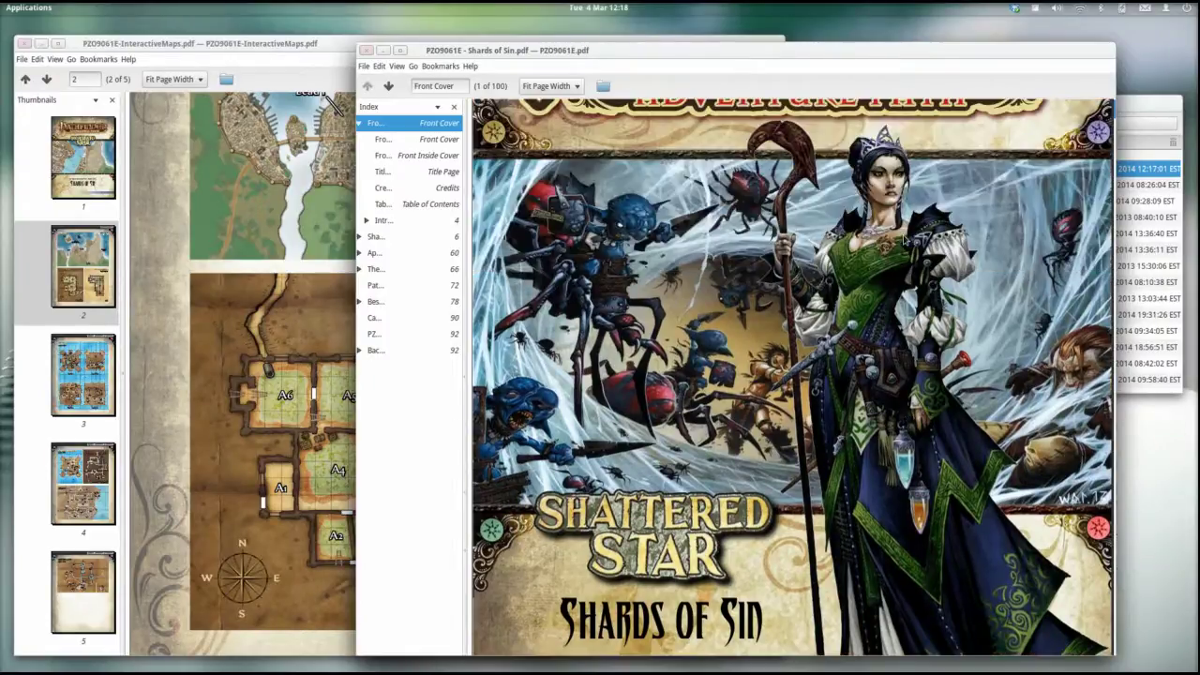
scroll(904, 240, down, 4)
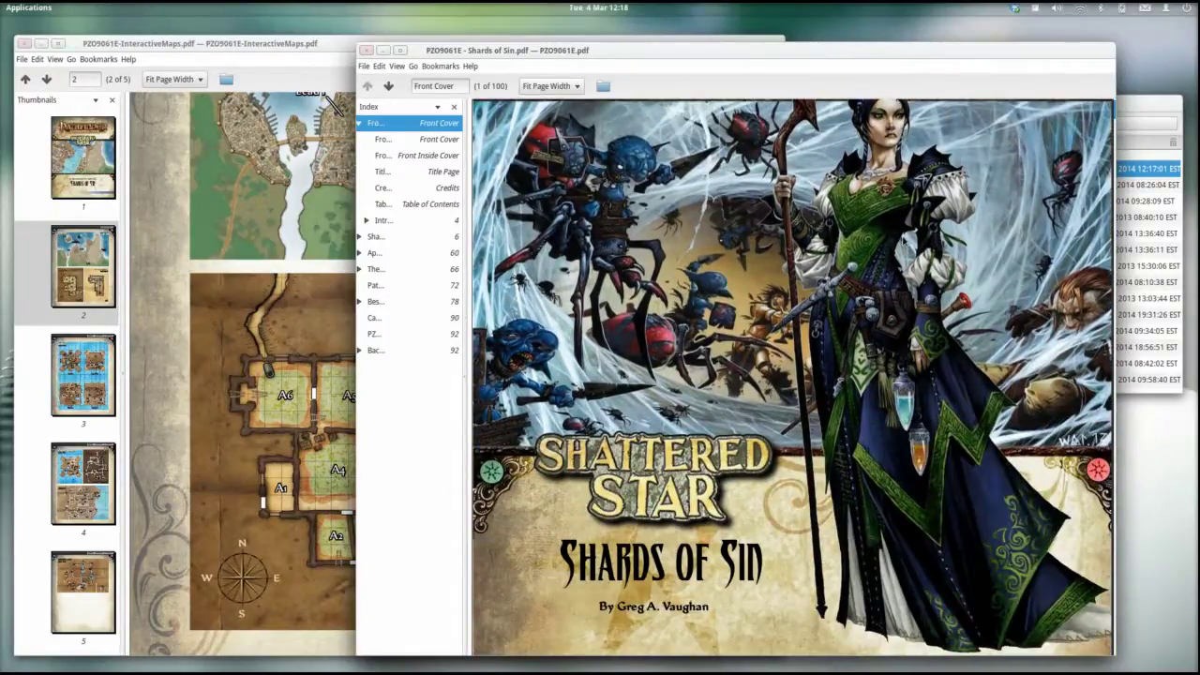
scroll(904, 240, up, 4)
scroll(904, 240, down, 7)
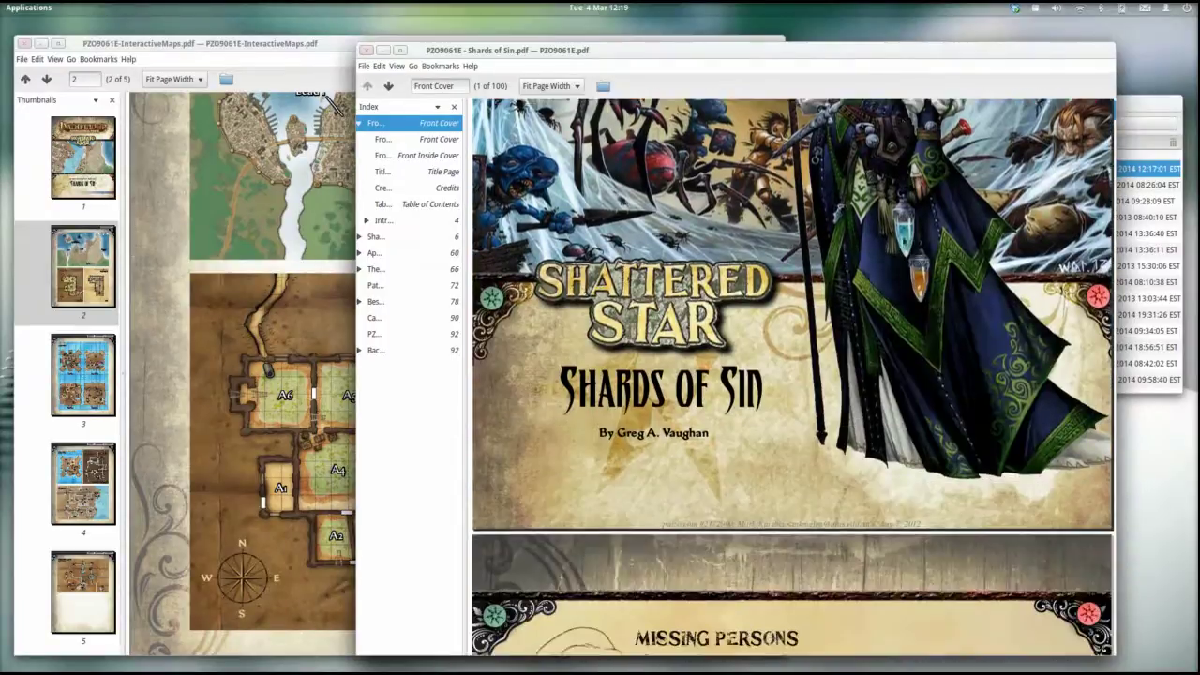
scroll(904, 240, down, 10)
scroll(904, 240, up, 8)
scroll(905, 240, down, 10)
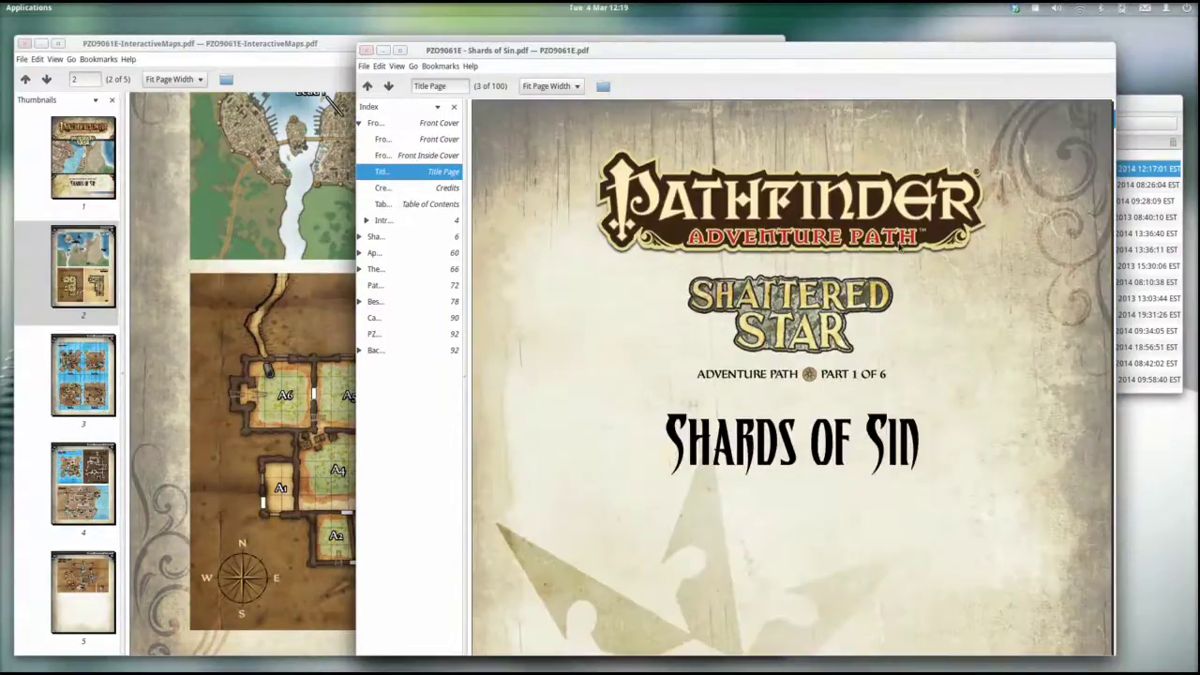
scroll(900, 245, down, 2)
scroll(900, 245, up, 20)
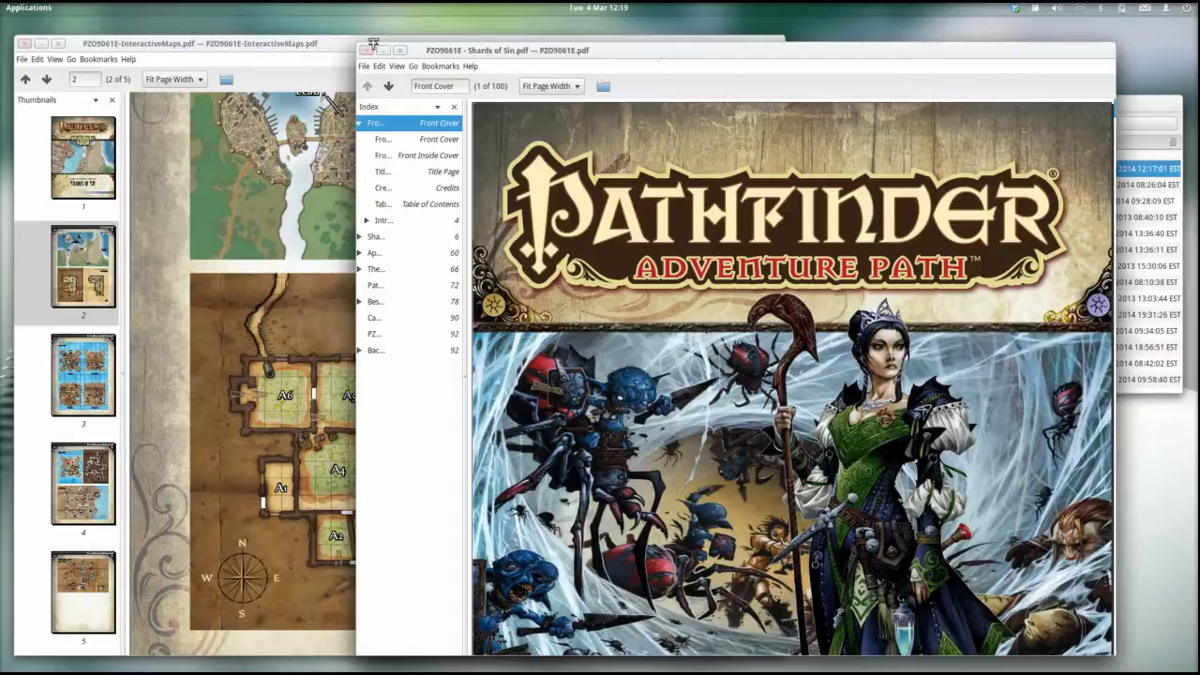
- Bring the Interactive Maps PDF forward and browse page 2's Magnimar and Natalya's Hideout maps
click(317, 45)
scroll(467, 218, up, 5)
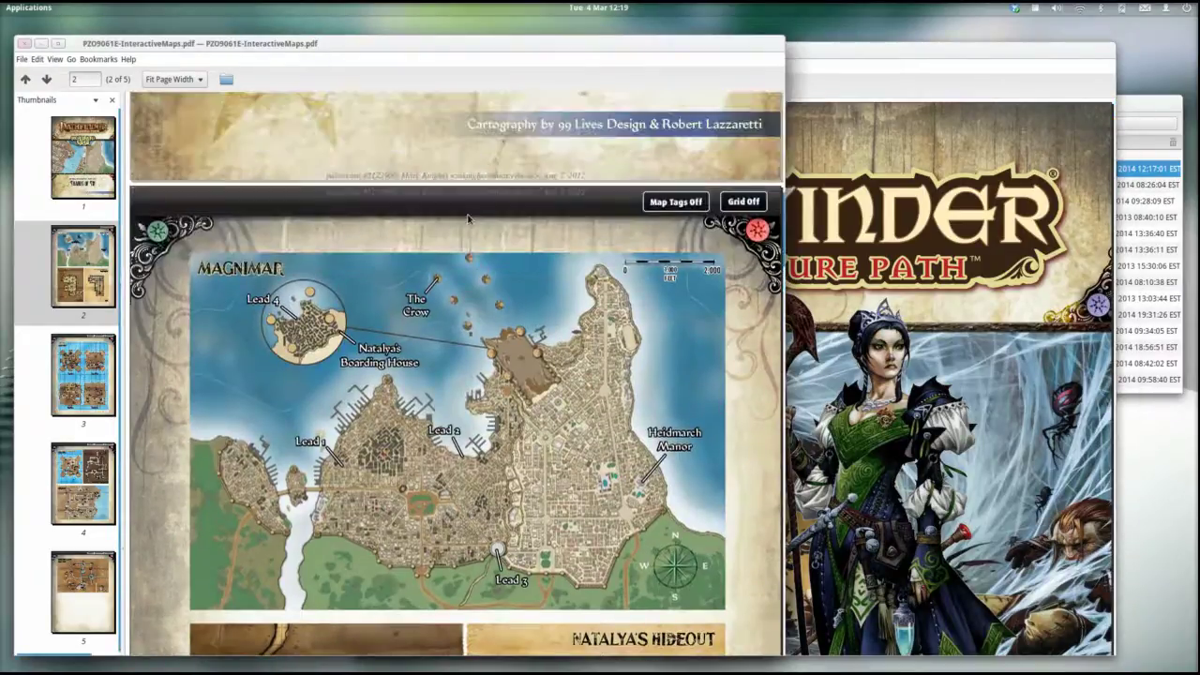
scroll(468, 219, down, 1)
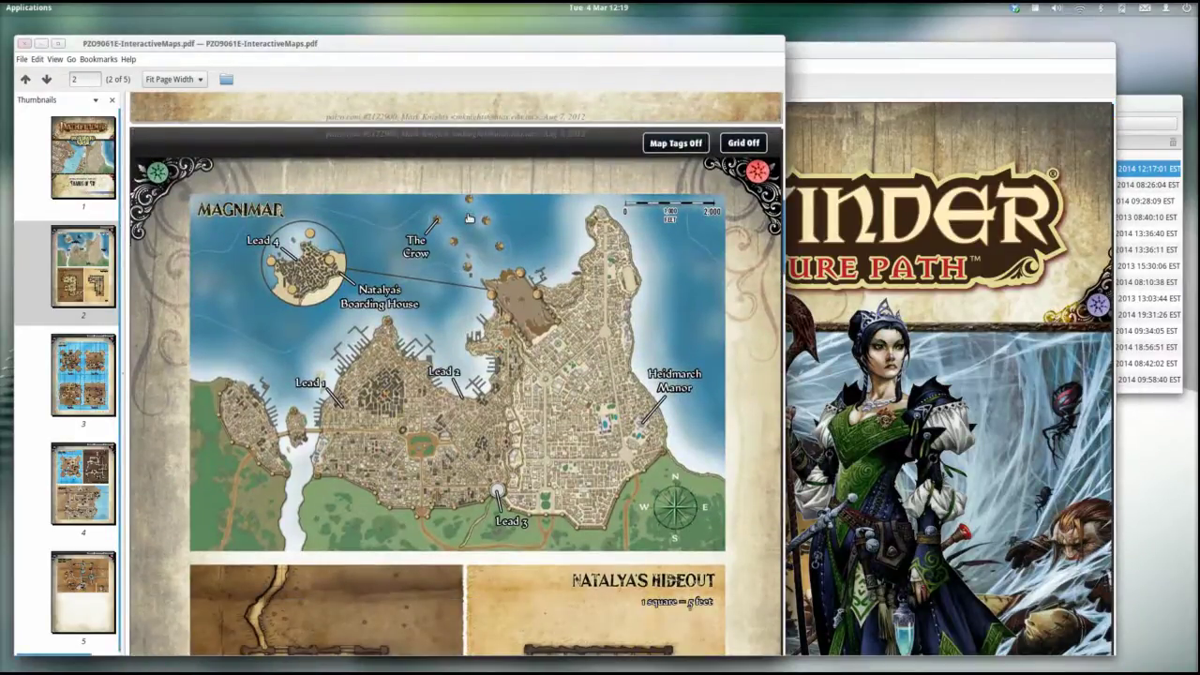
scroll(468, 218, down, 6)
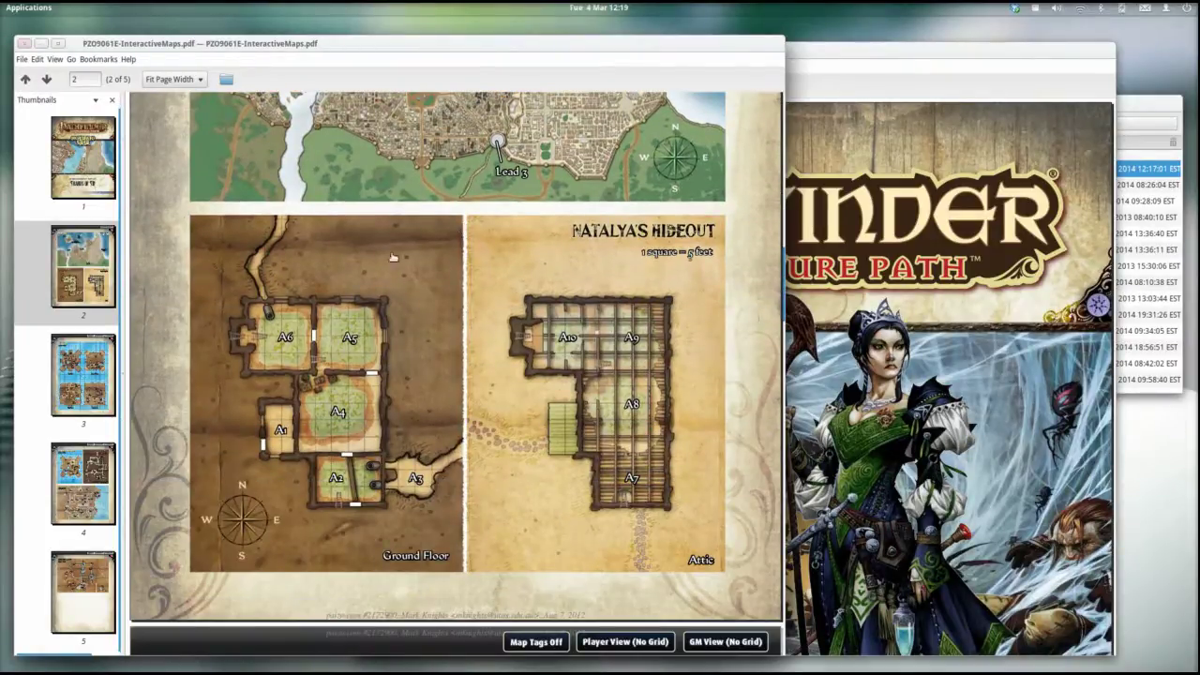
scroll(399, 279, up, 6)
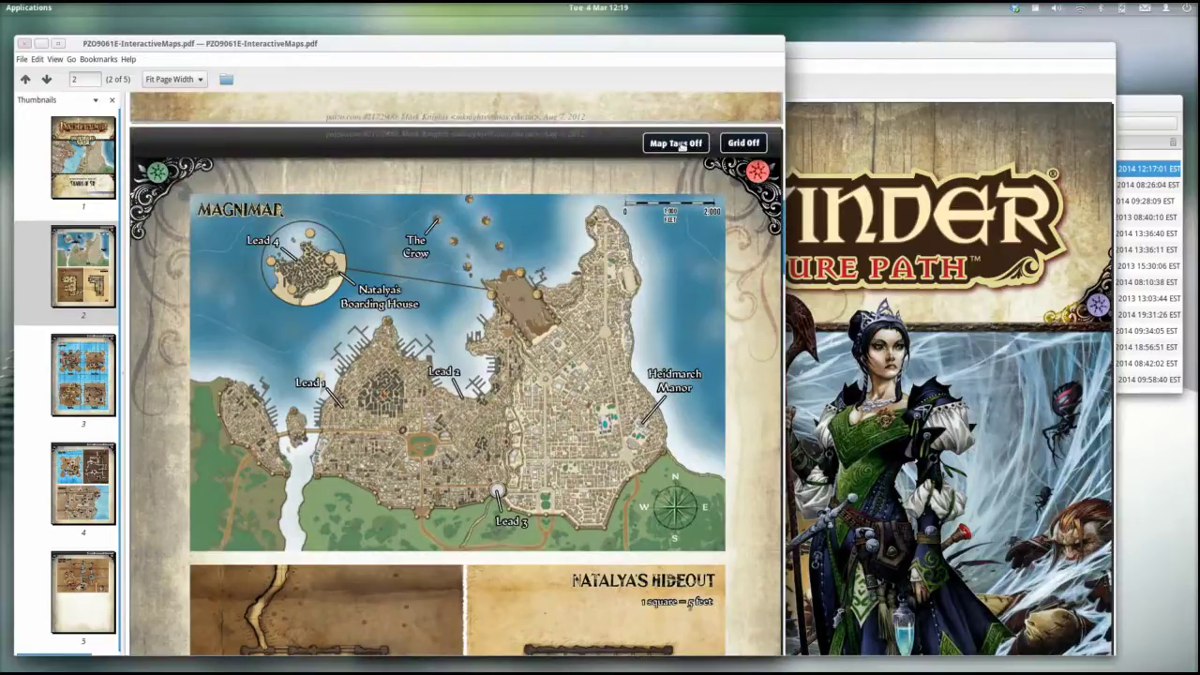
scroll(628, 277, down, 4)
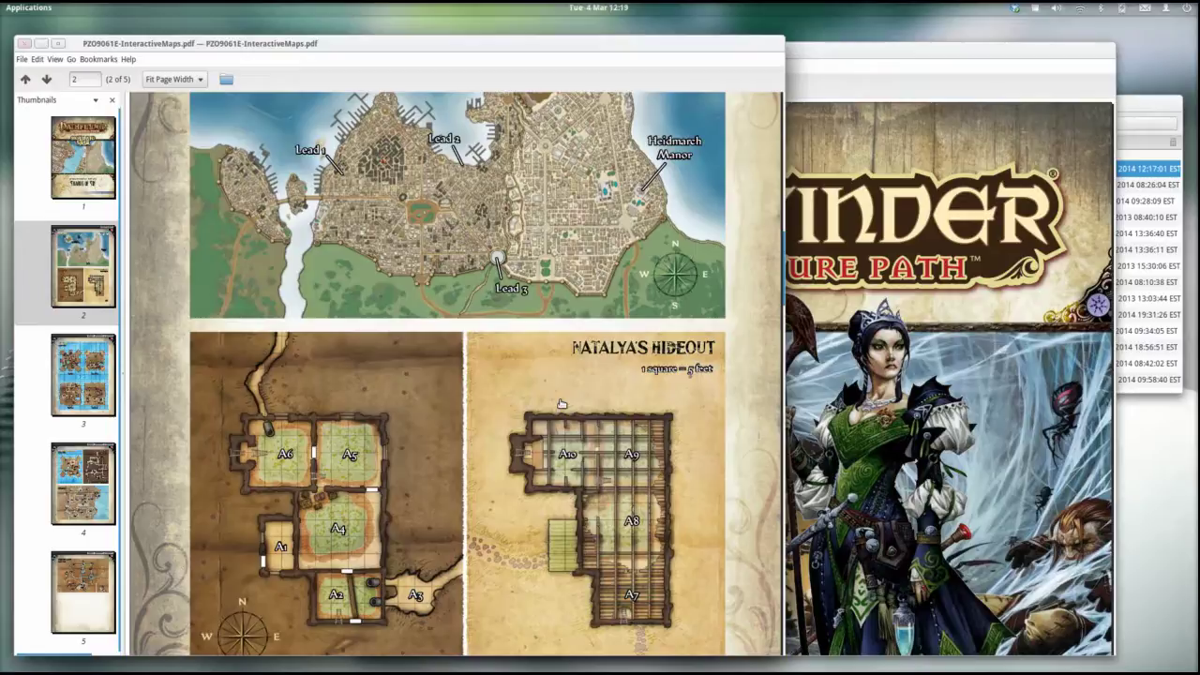
scroll(480, 262, up, 6)
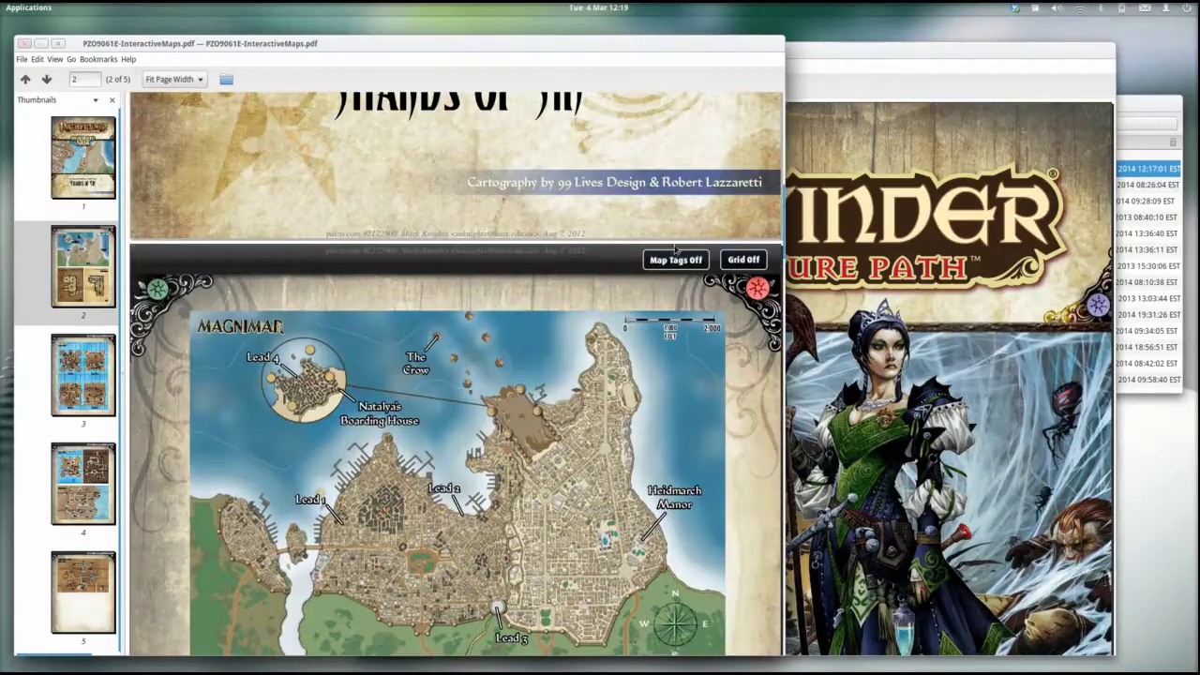
scroll(637, 506, down, 3)
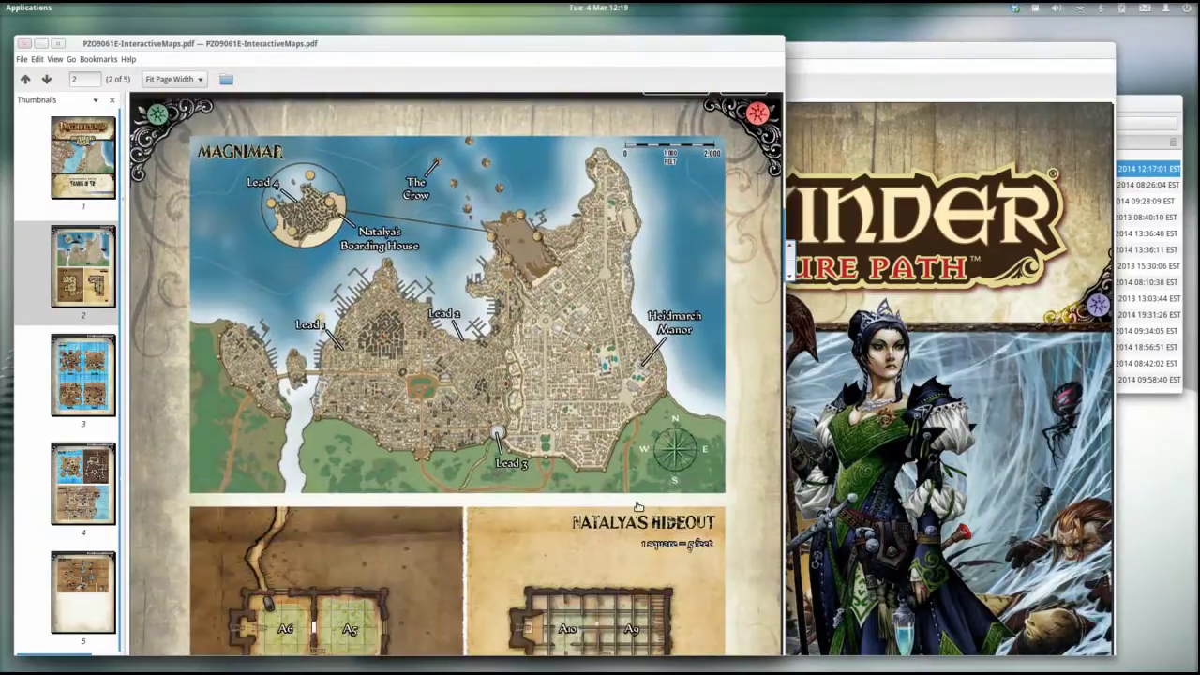
scroll(638, 507, down, 3)
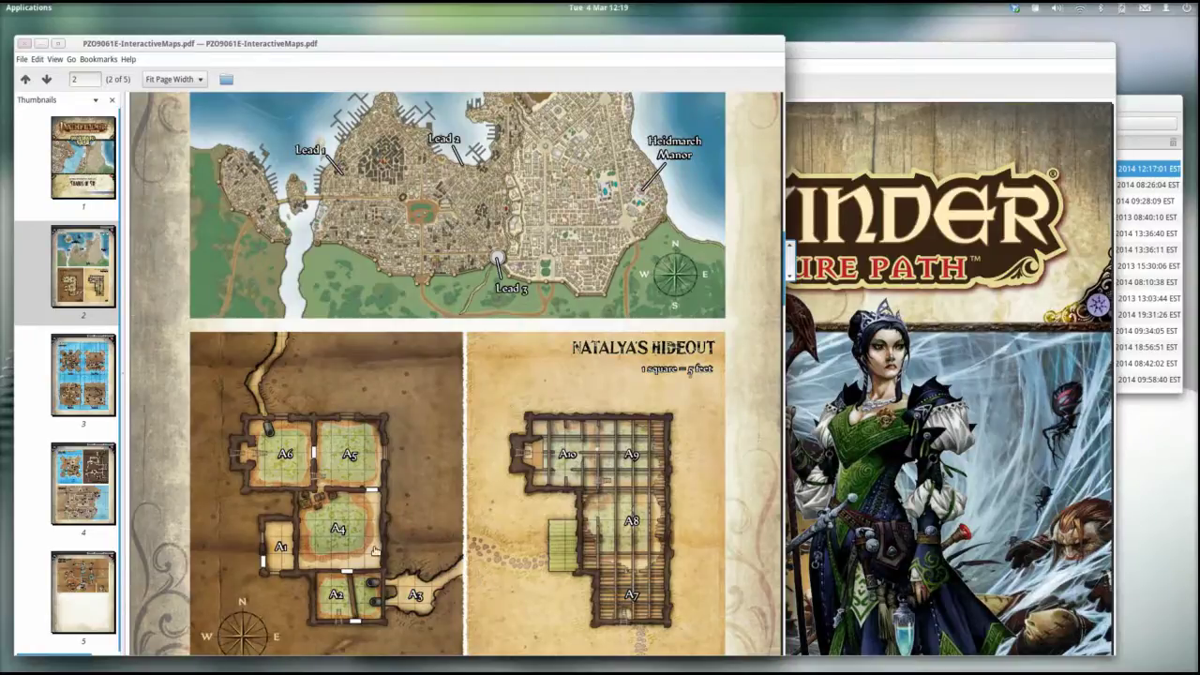
scroll(373, 552, up, 3)
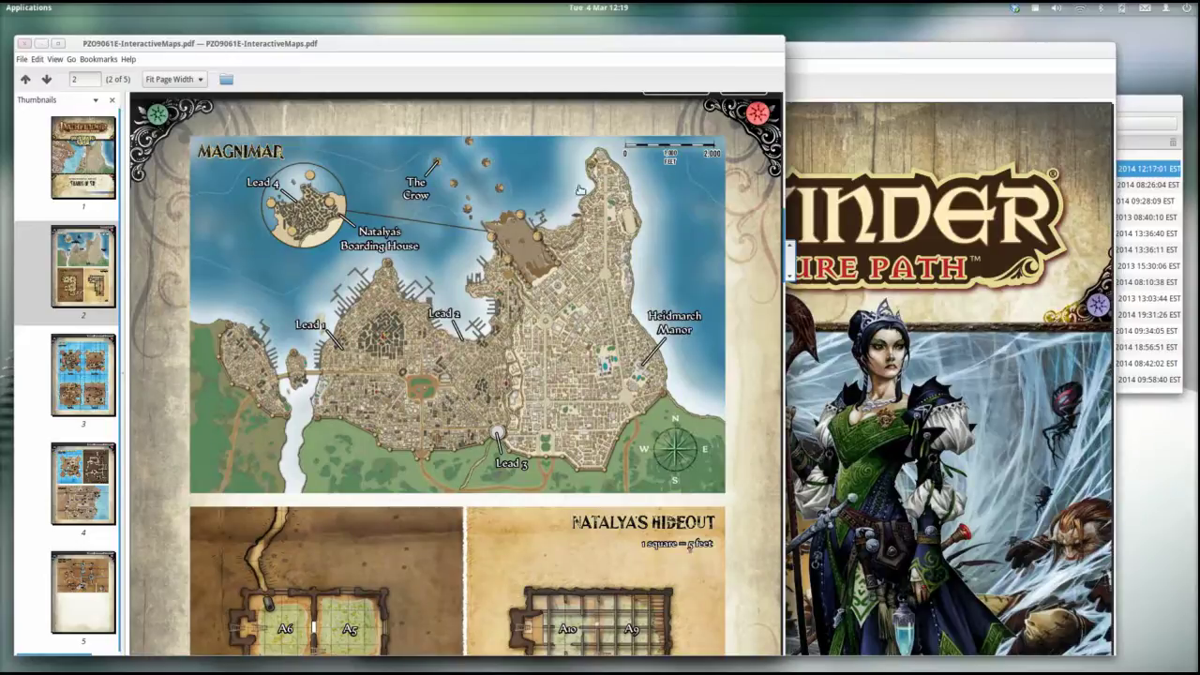
scroll(563, 196, up, 1)
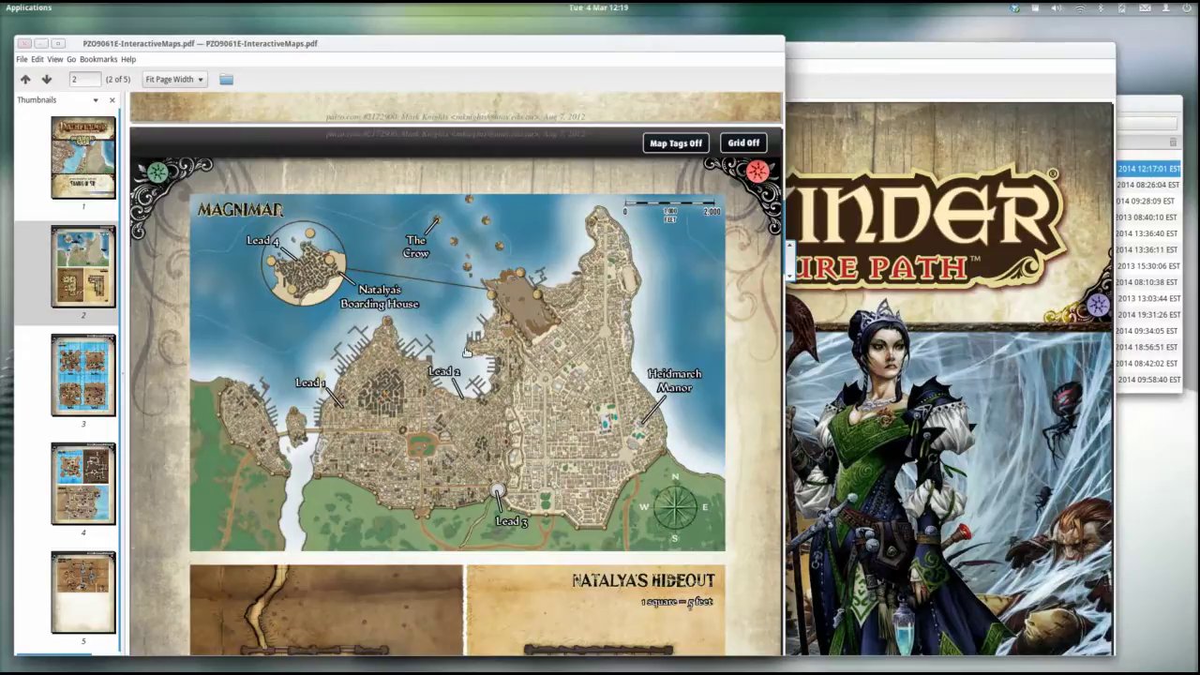
scroll(468, 353, down, 5)
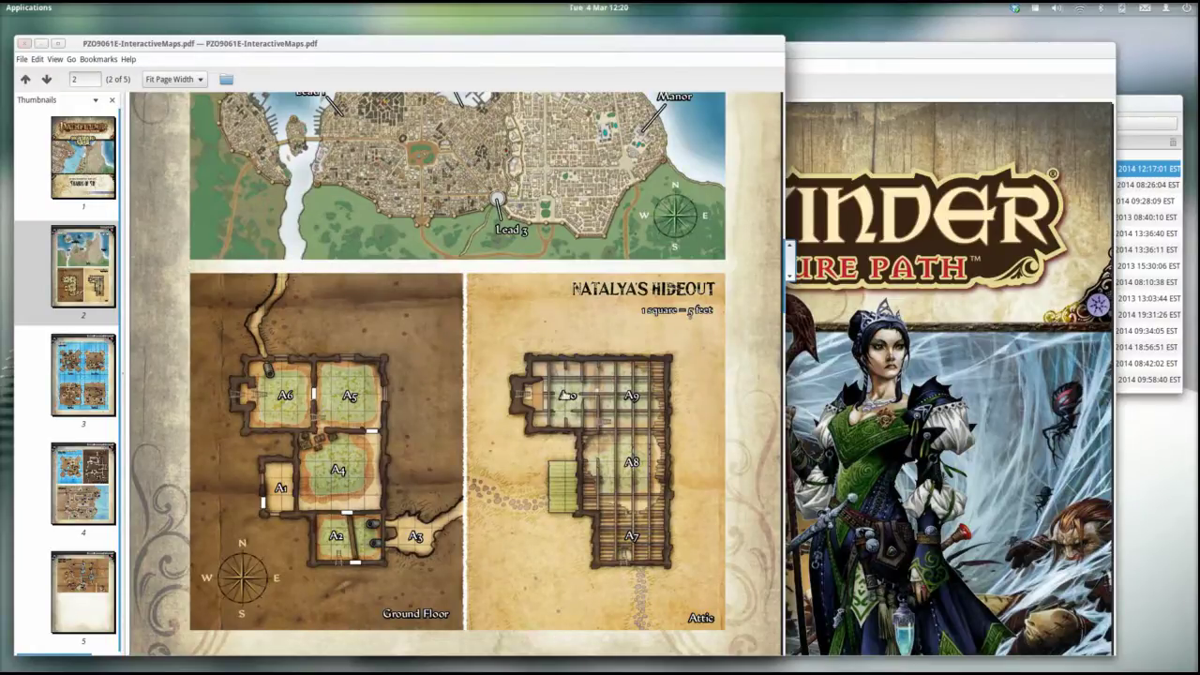
scroll(563, 394, up, 5)
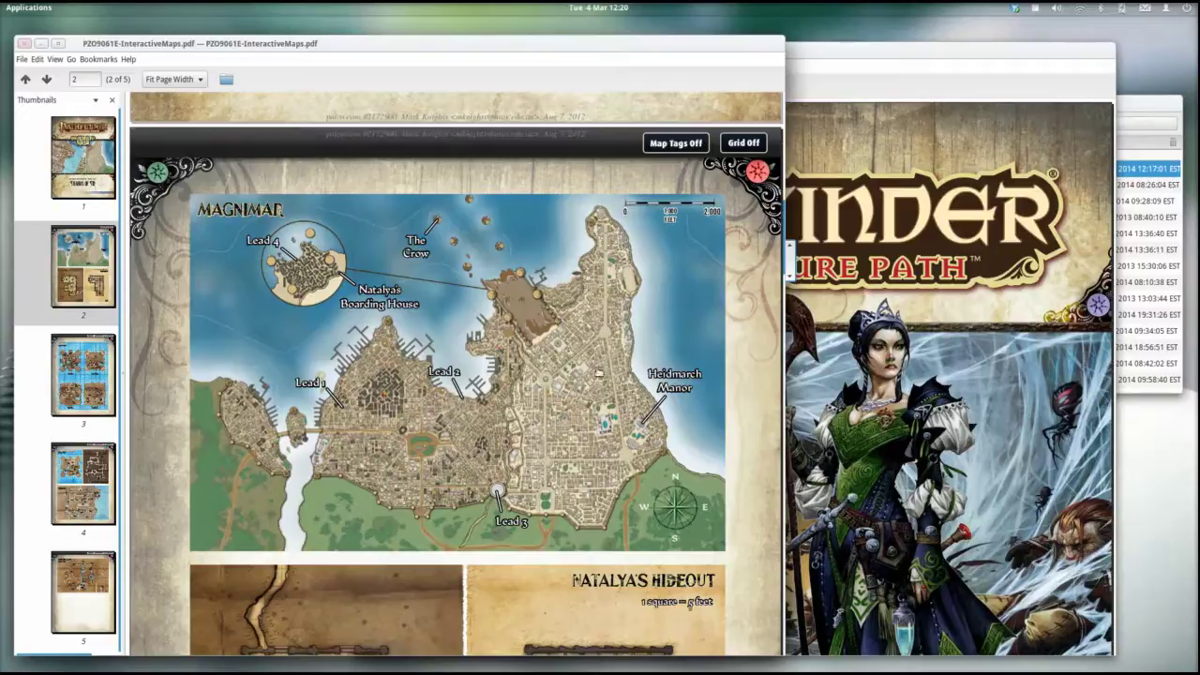
scroll(592, 373, down, 5)
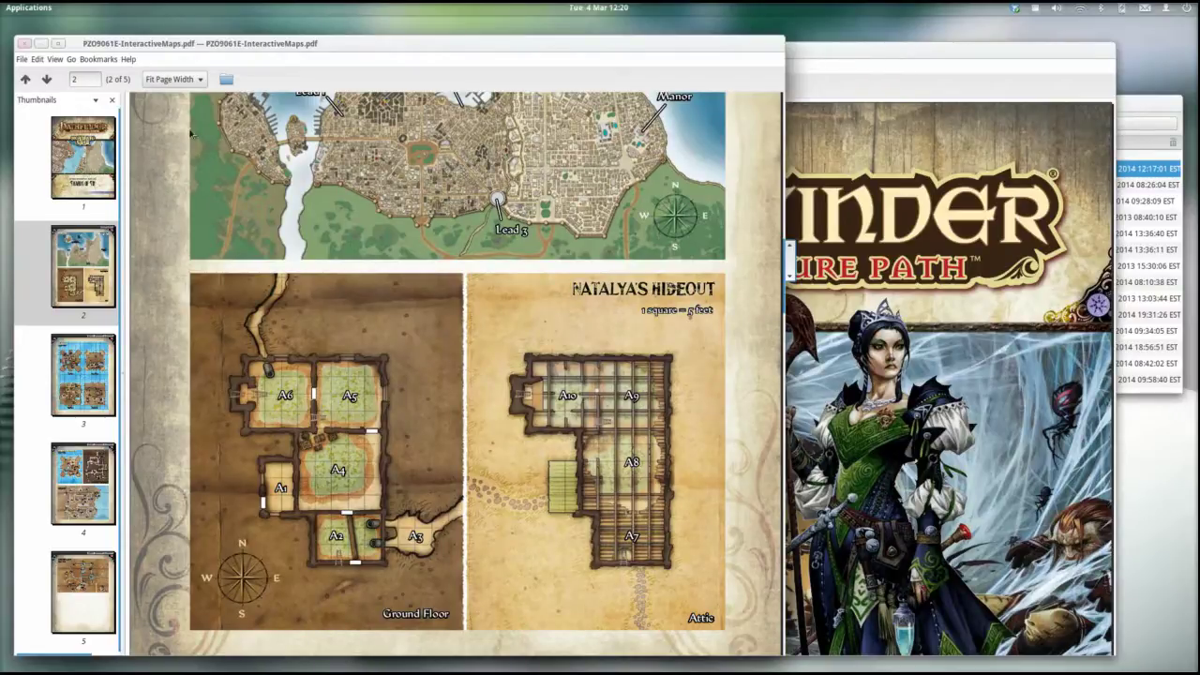
scroll(663, 561, down, 3)
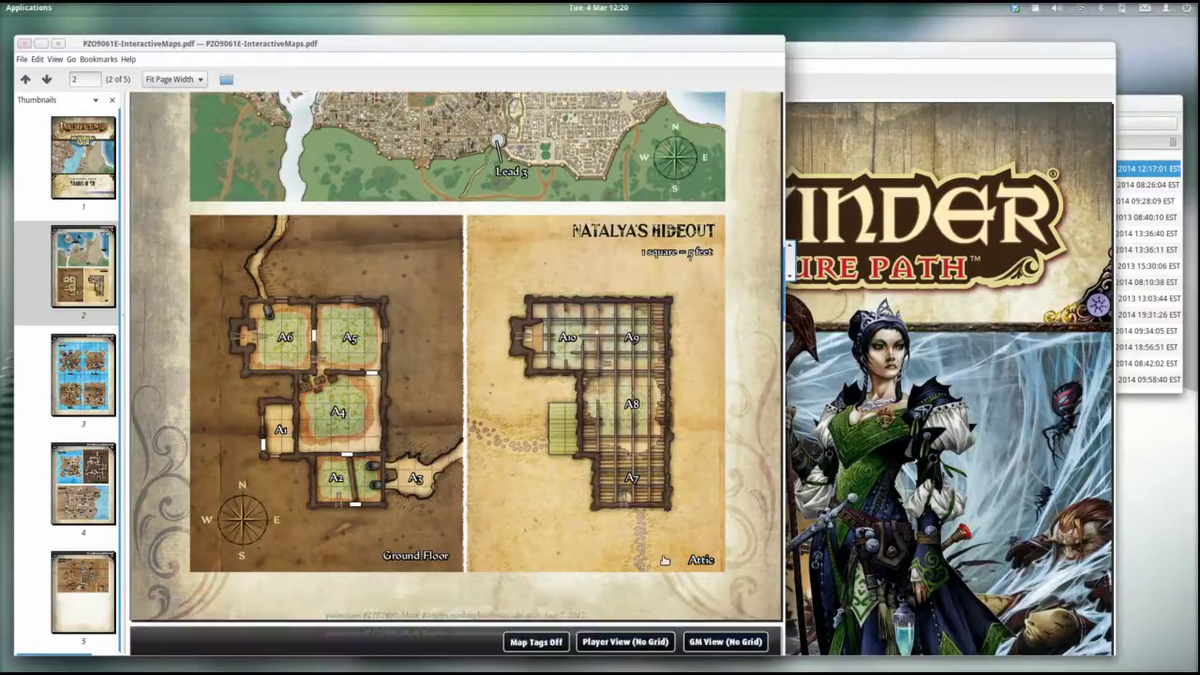
scroll(664, 561, down, 6)
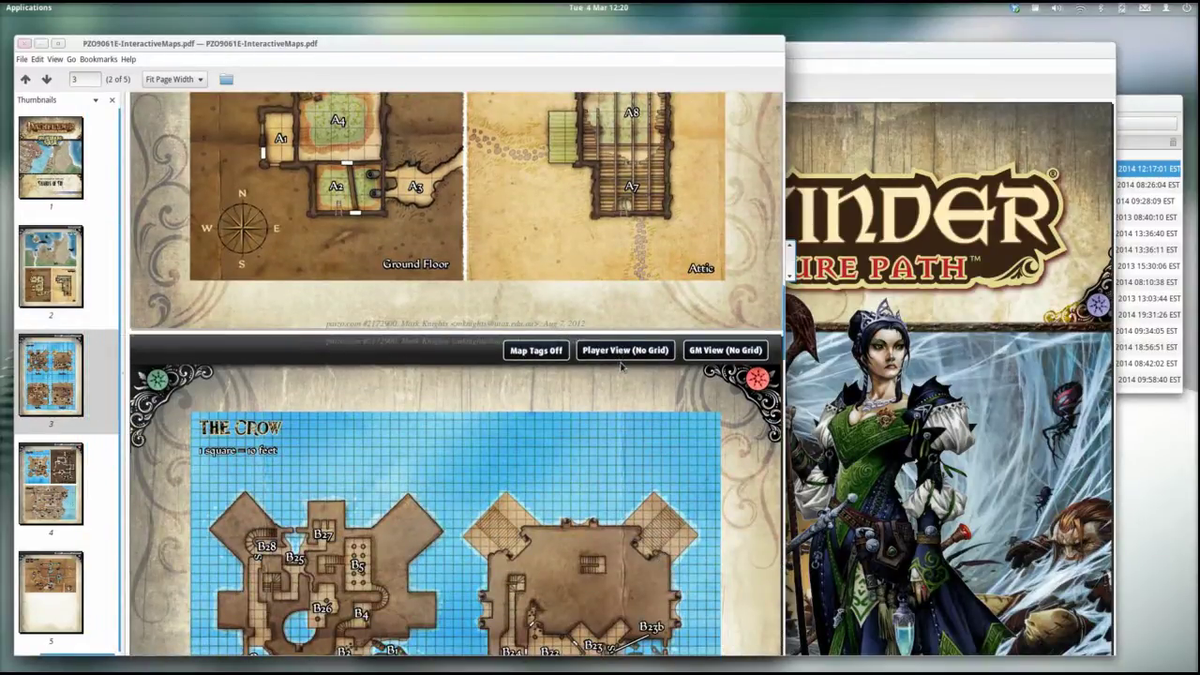
click(622, 349)
scroll(619, 364, down, 3)
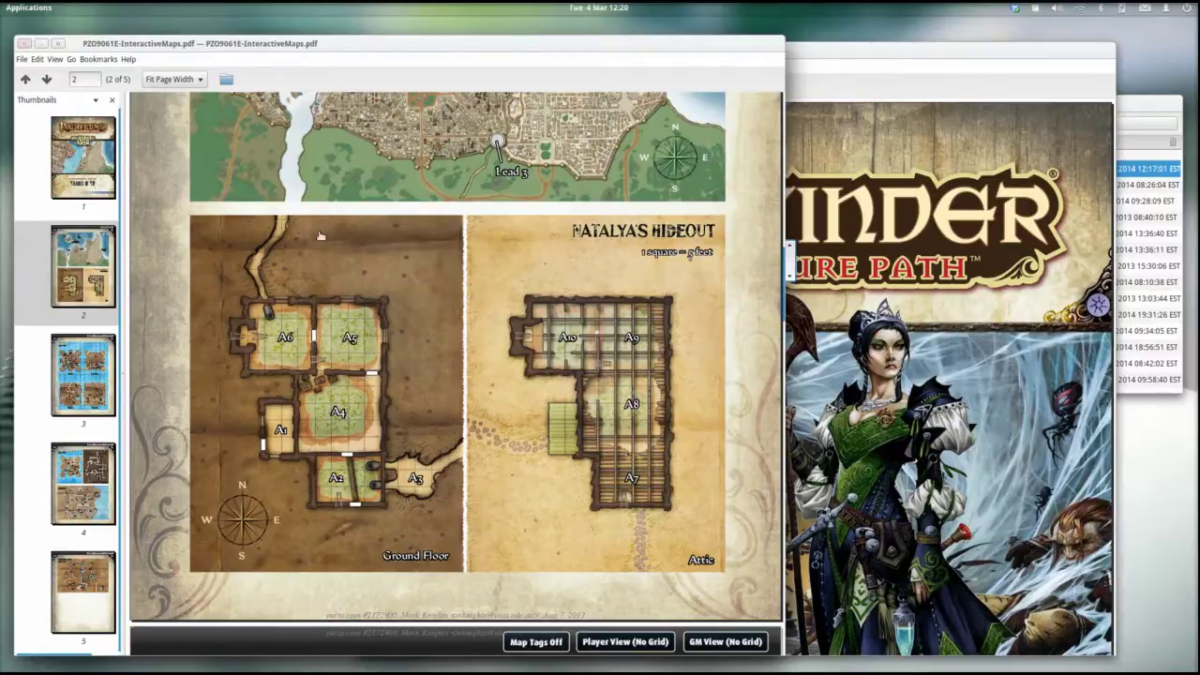
- Zoom the map page from 150% to 200% and maximize the Document Viewer window
click(55, 60)
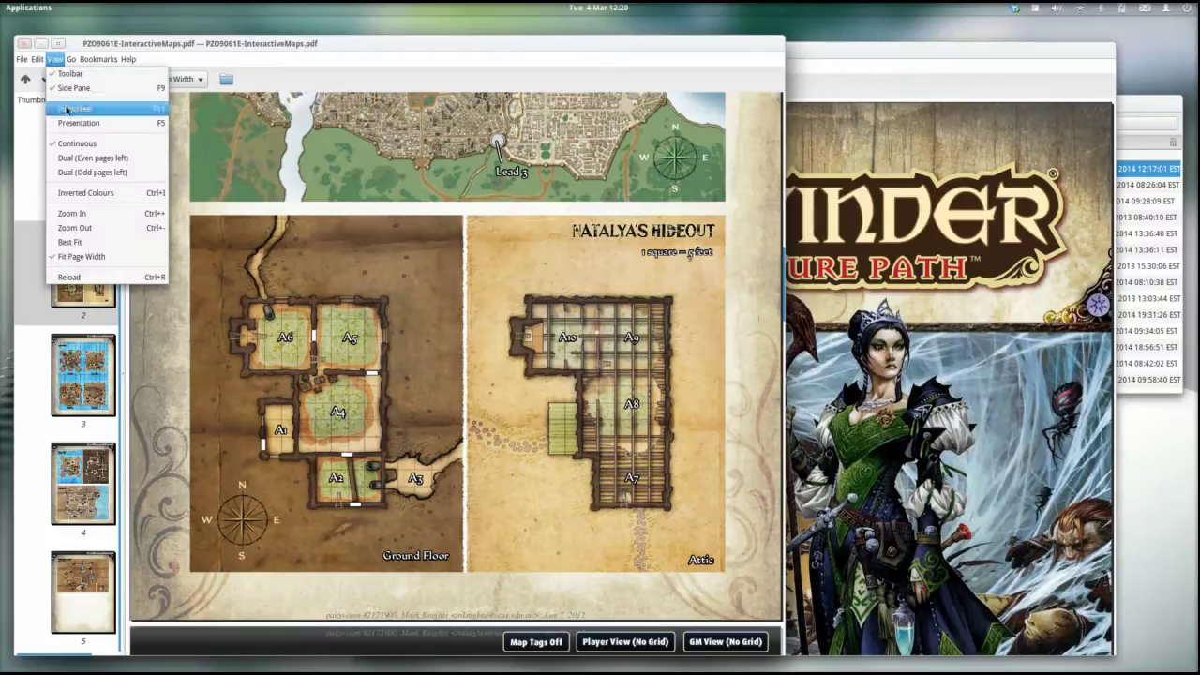
click(81, 215)
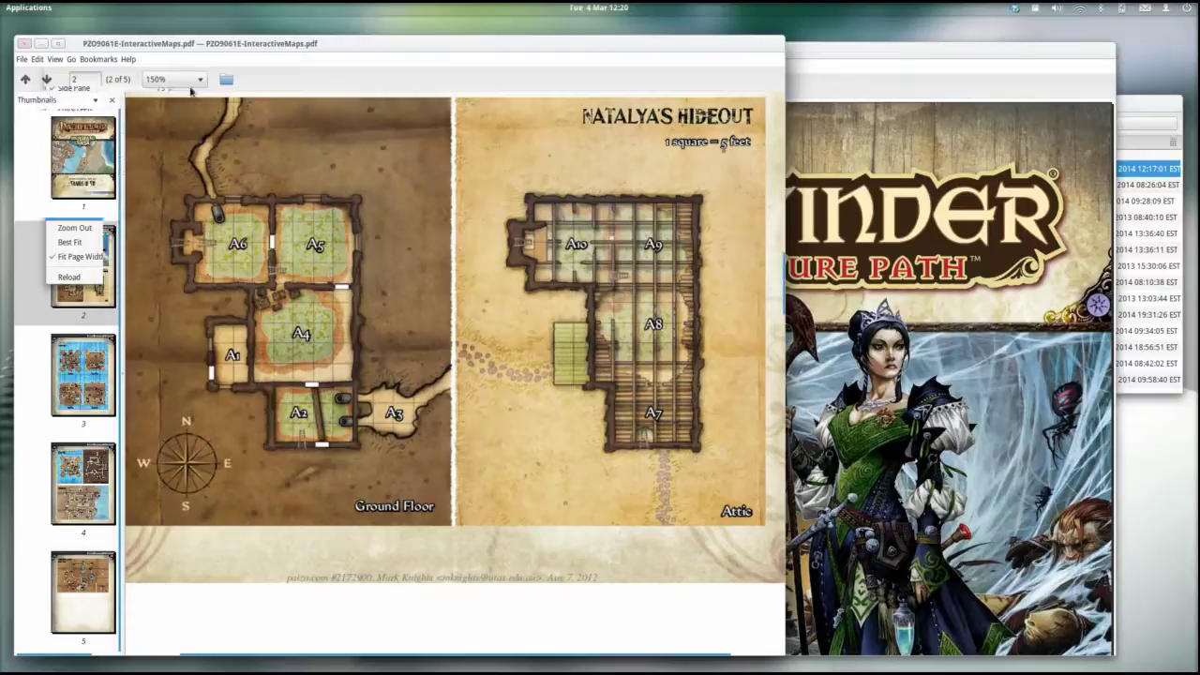
click(199, 80)
scroll(190, 87, up, 2)
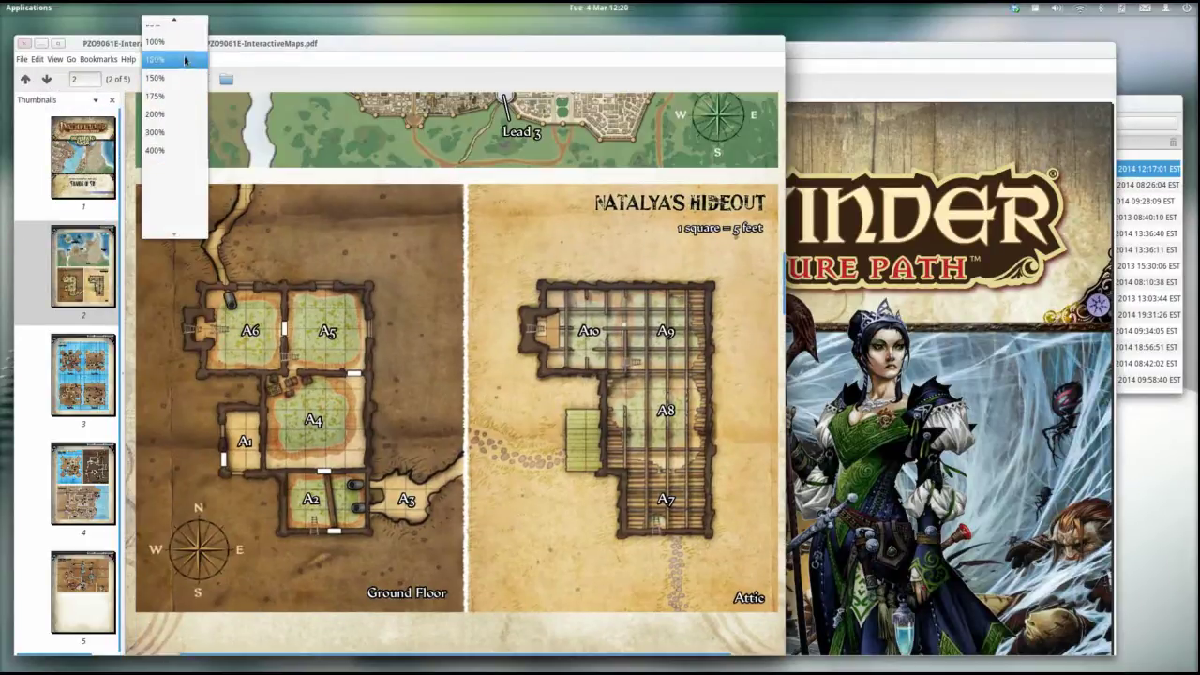
click(173, 113)
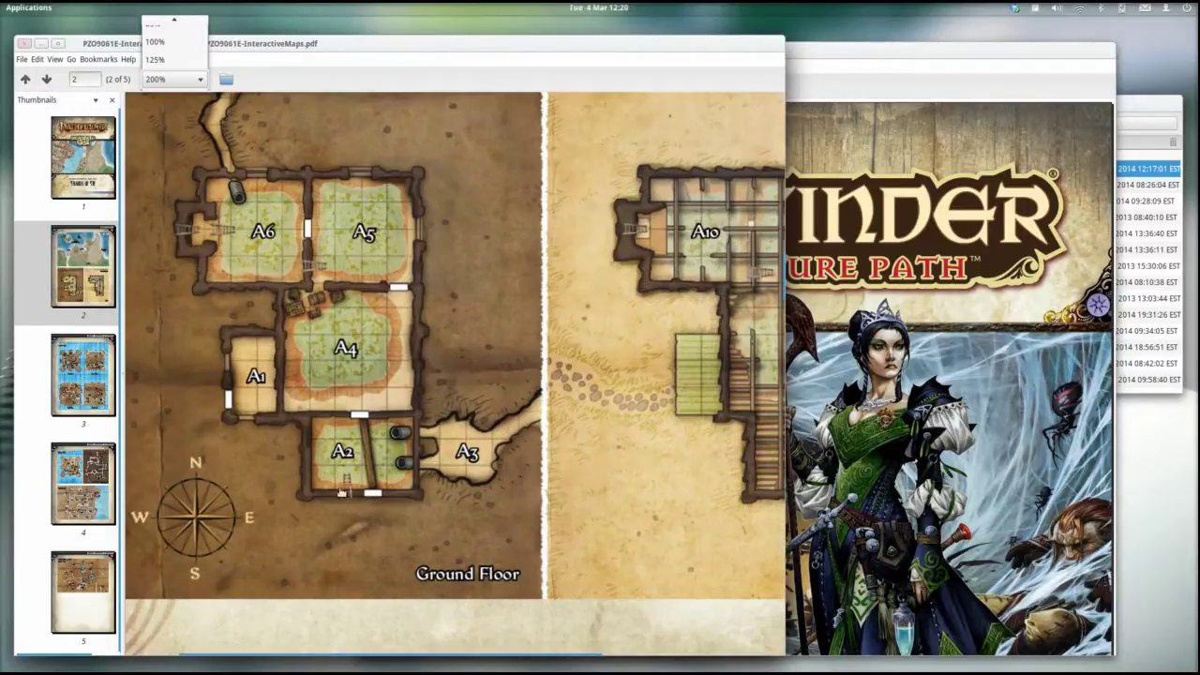
scroll(361, 455, up, 1)
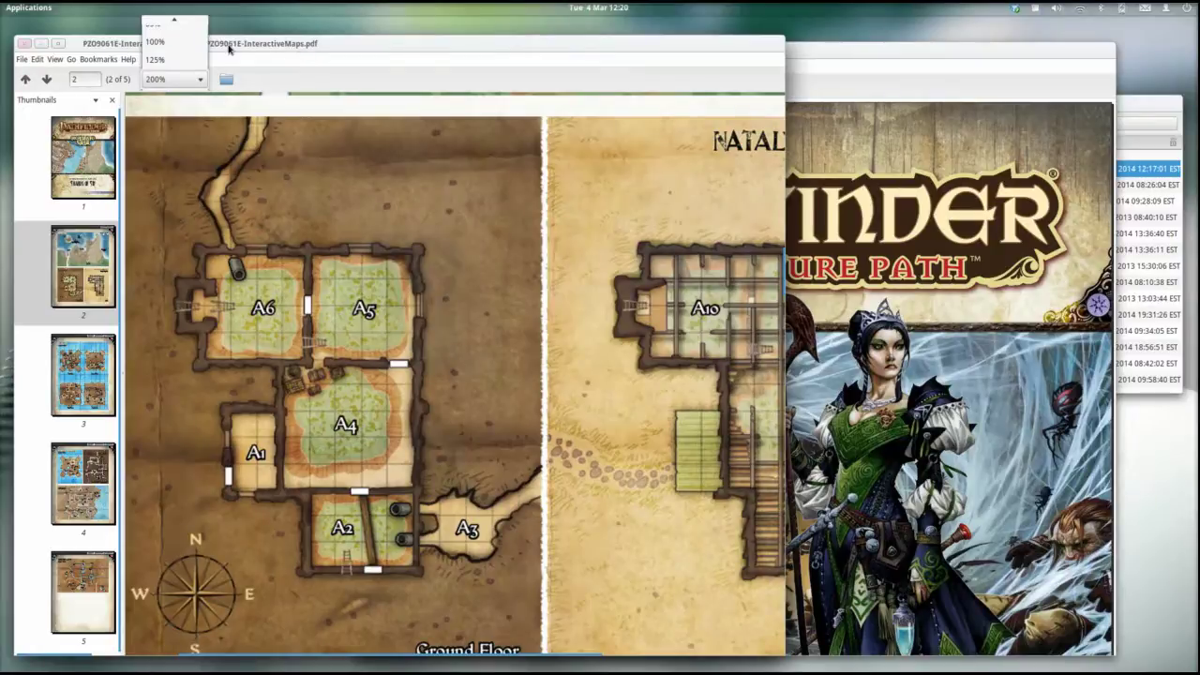
key(super+Up)
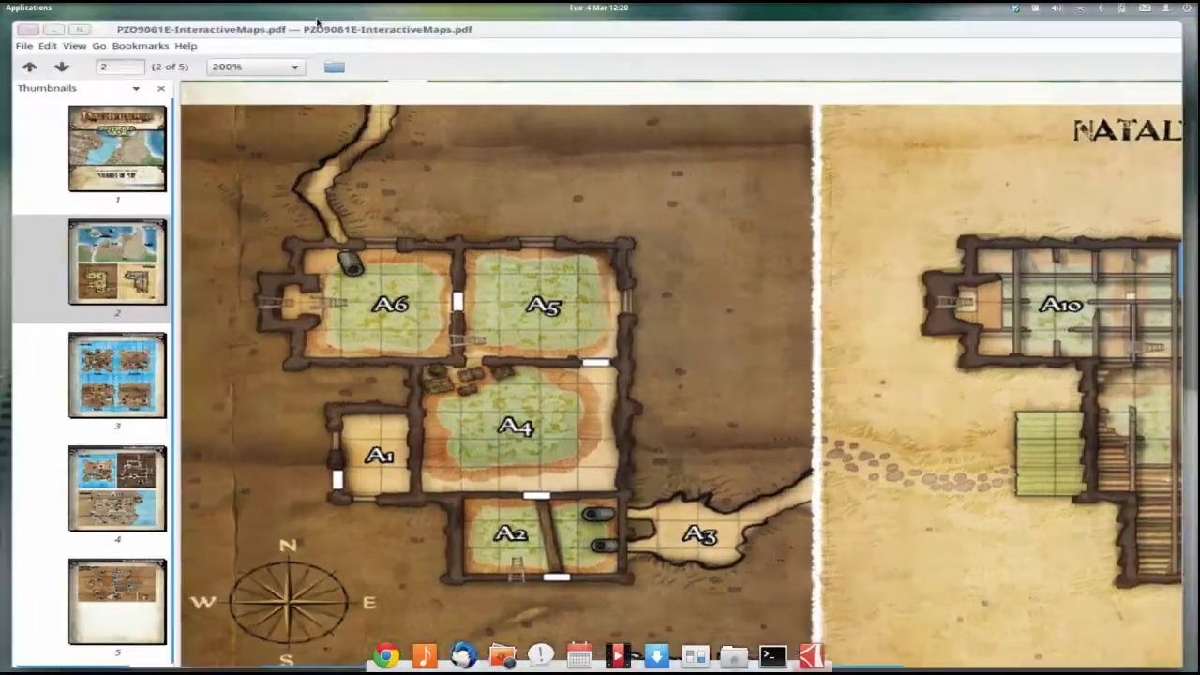
- Try 300% zoom, then return to 200% with both Ground Floor and Attic maps in view
scroll(355, 209, up, 3)
scroll(355, 208, down, 5)
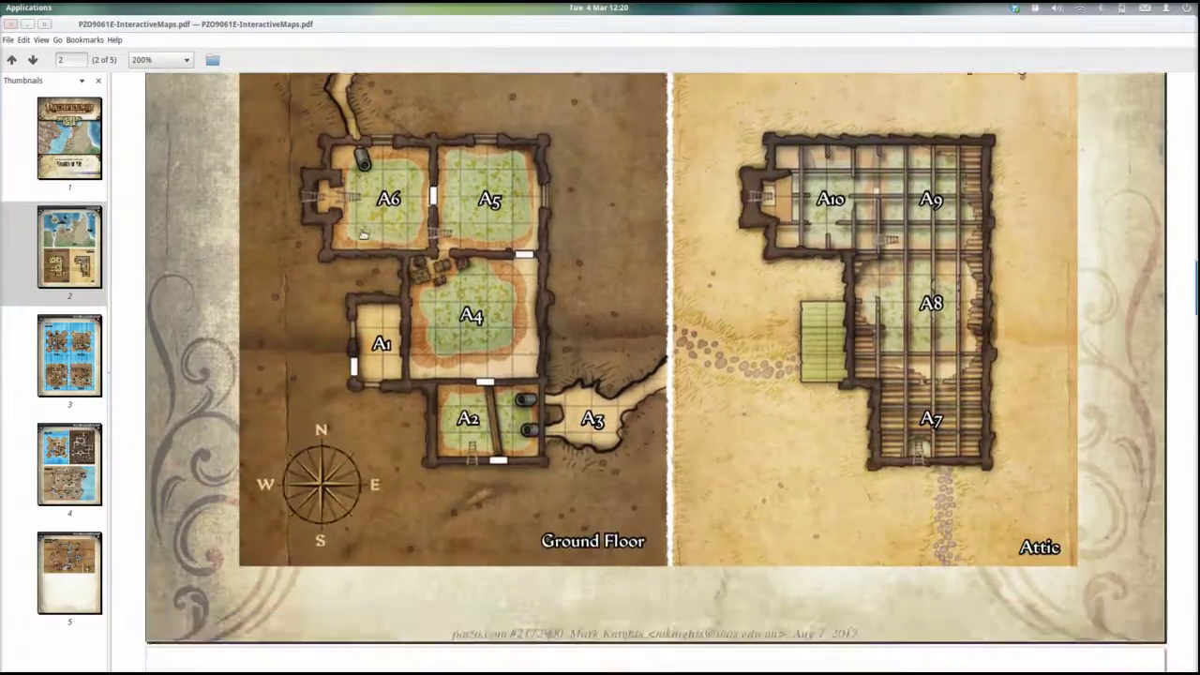
scroll(357, 234, up, 3)
scroll(357, 236, down, 2)
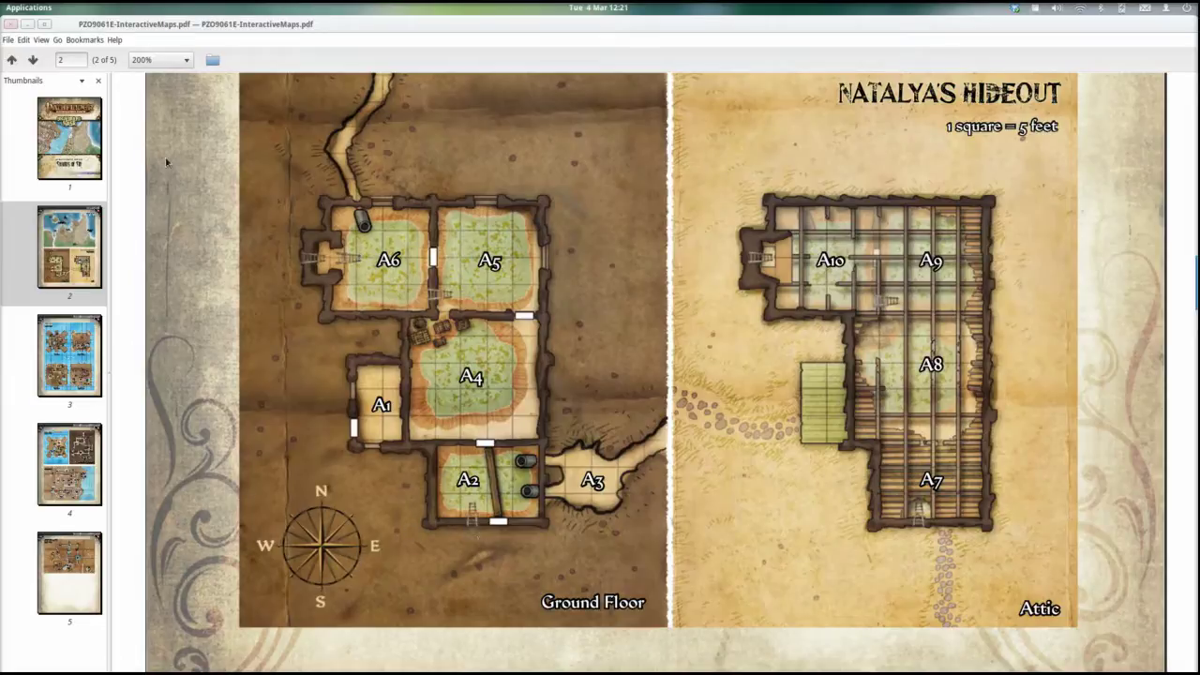
click(173, 64)
click(169, 77)
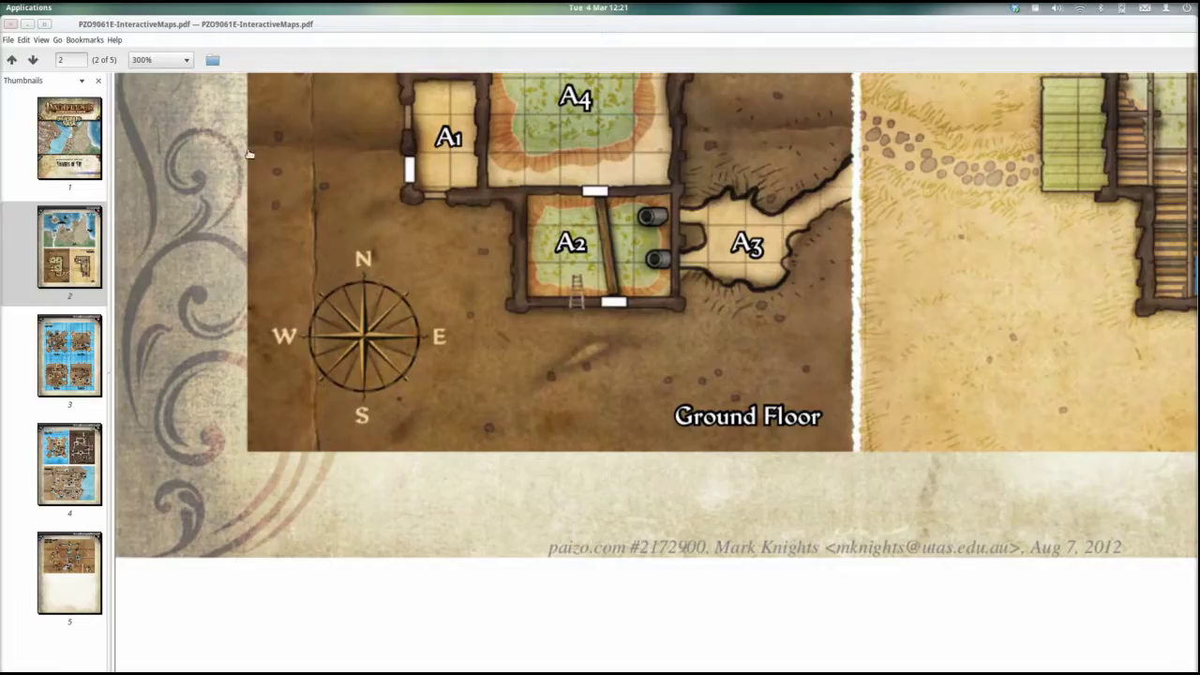
scroll(461, 267, up, 5)
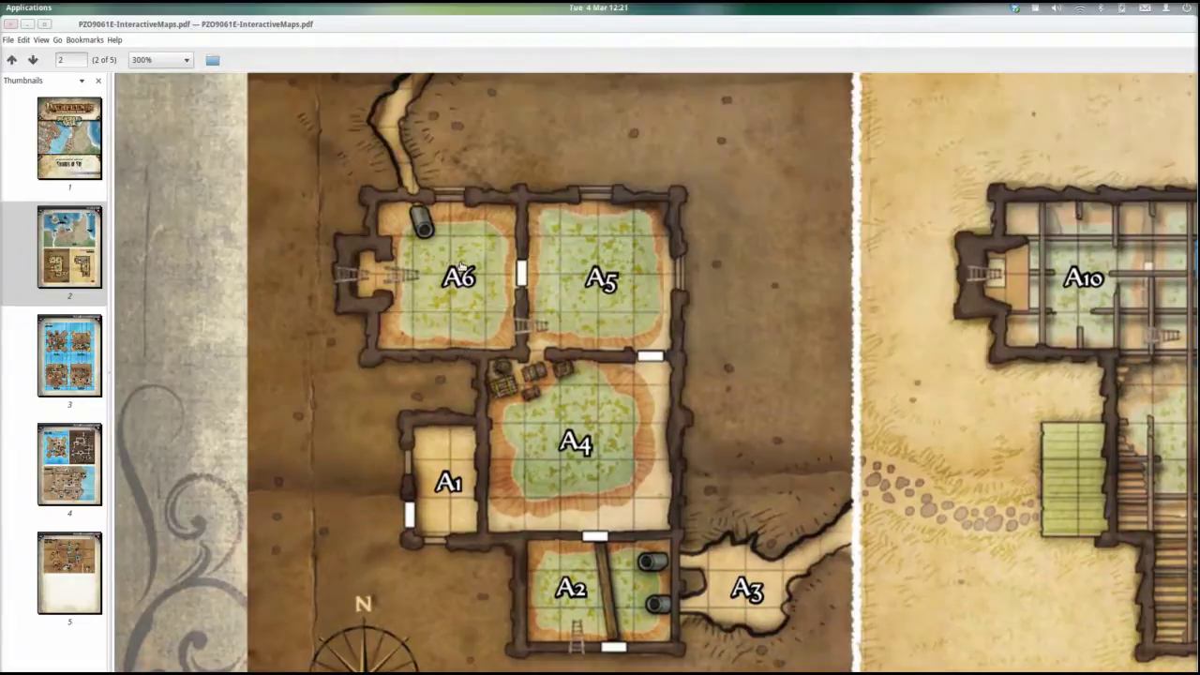
scroll(461, 267, up, 5)
scroll(461, 267, down, 3)
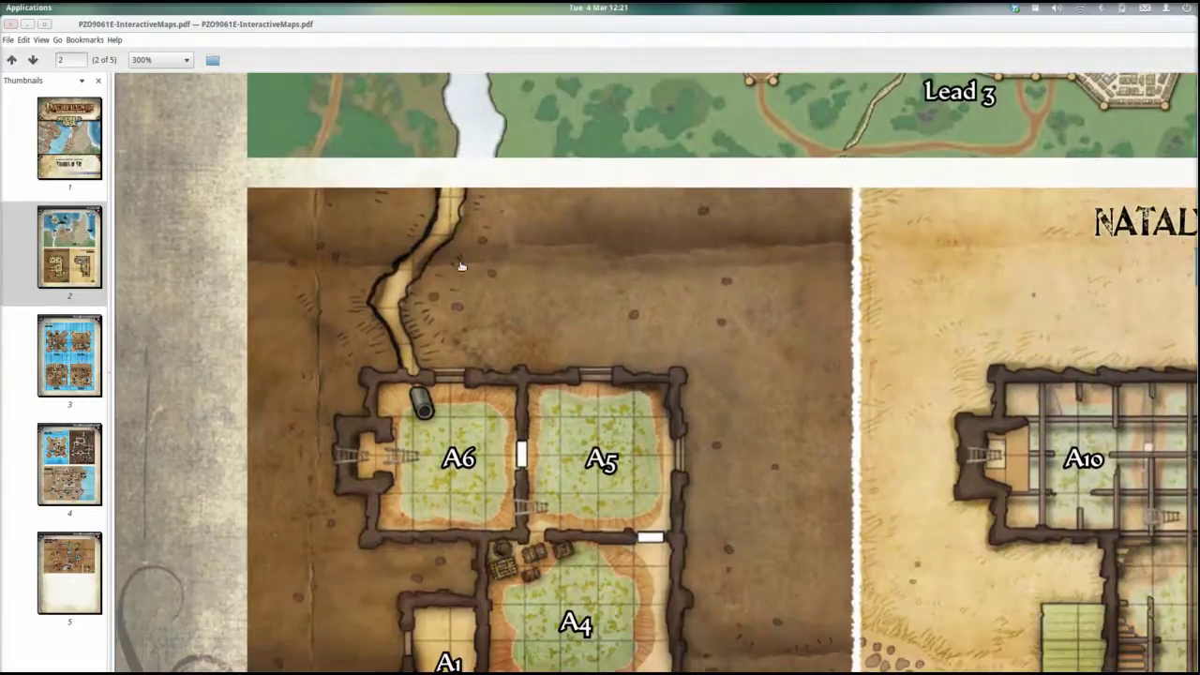
scroll(461, 268, down, 1)
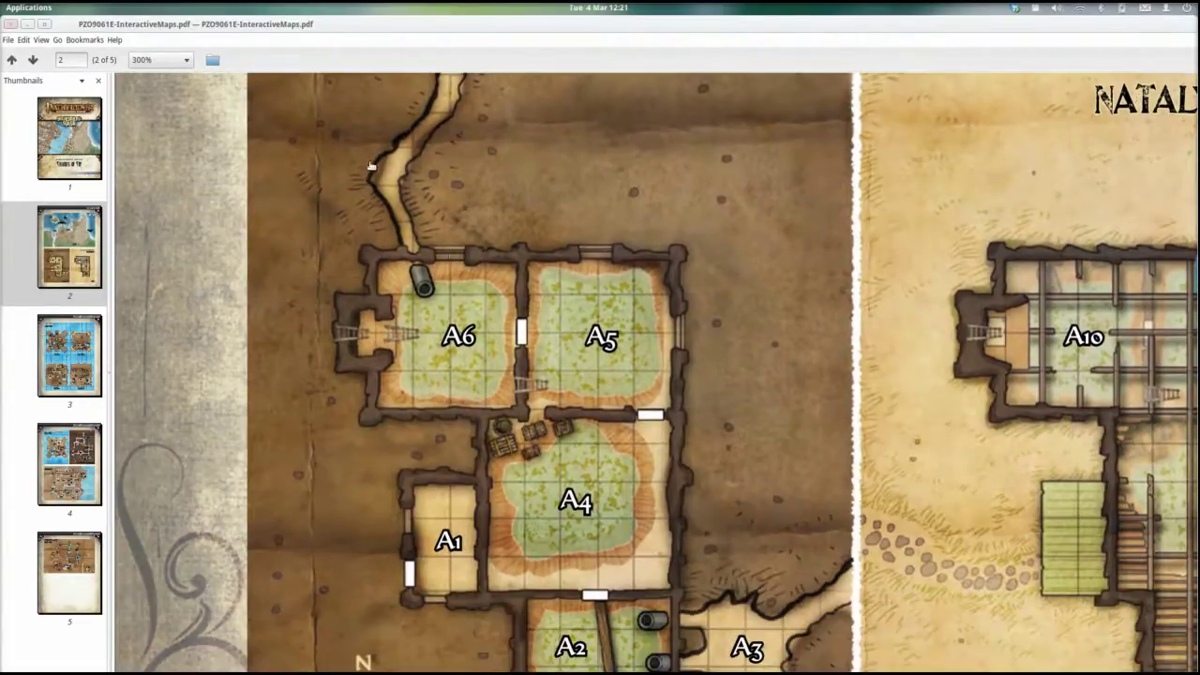
click(185, 60)
click(164, 56)
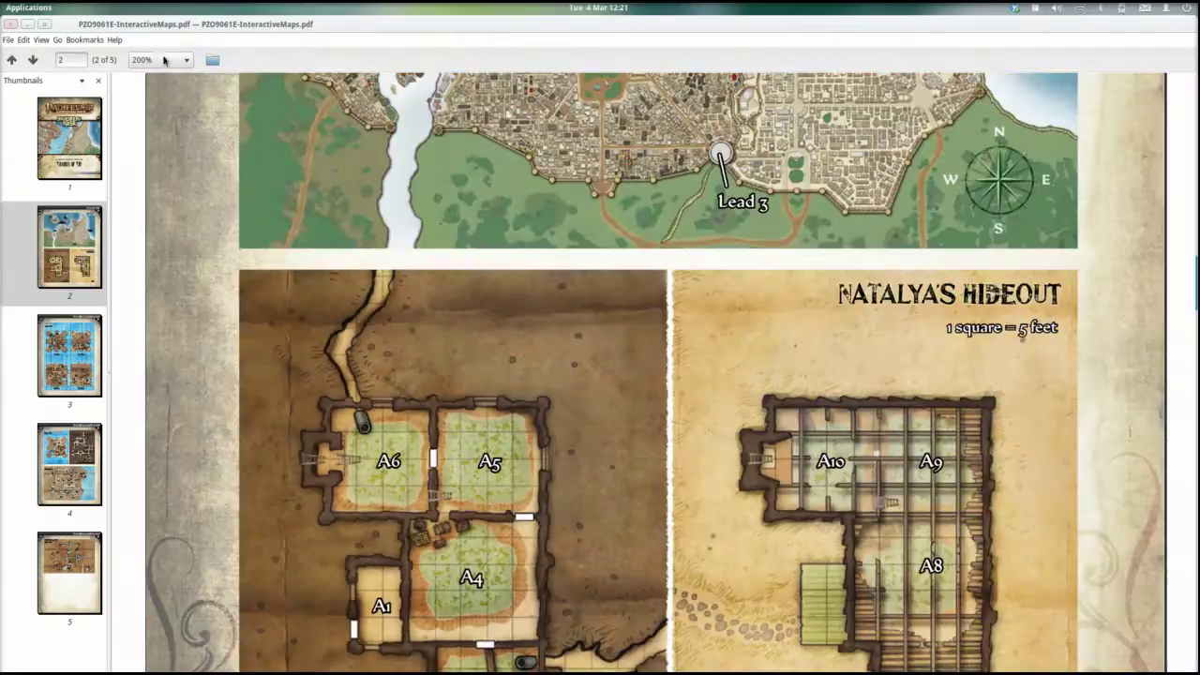
scroll(443, 228, down, 2)
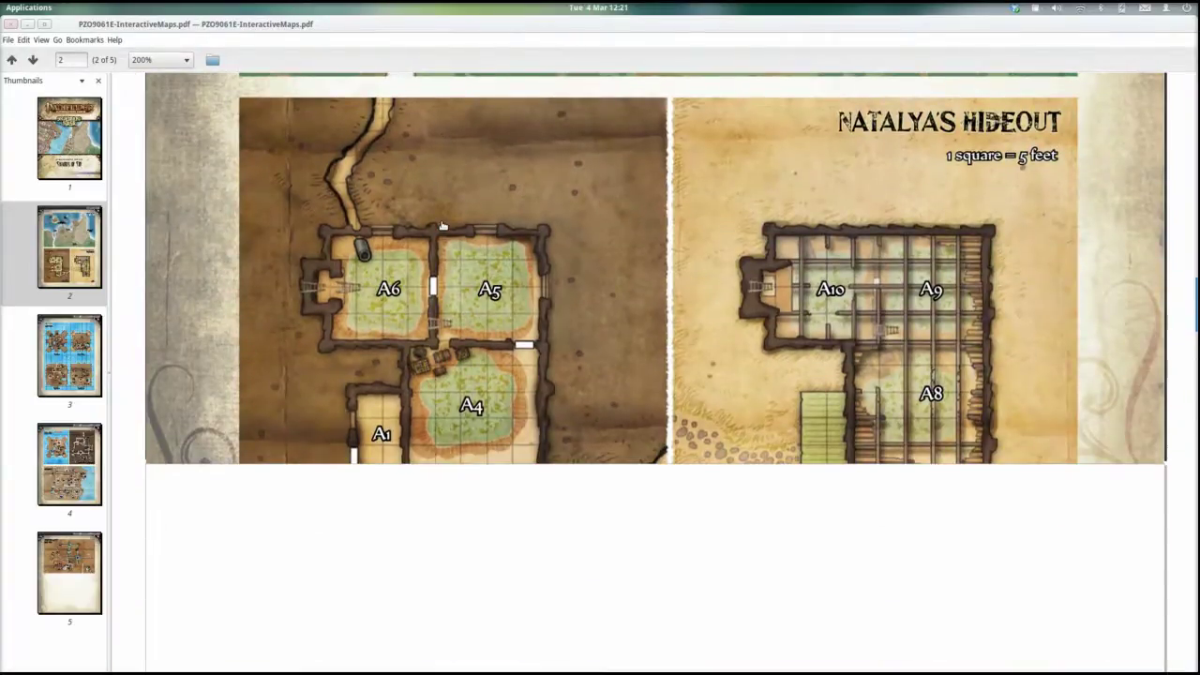
scroll(443, 225, down, 3)
scroll(443, 225, up, 4)
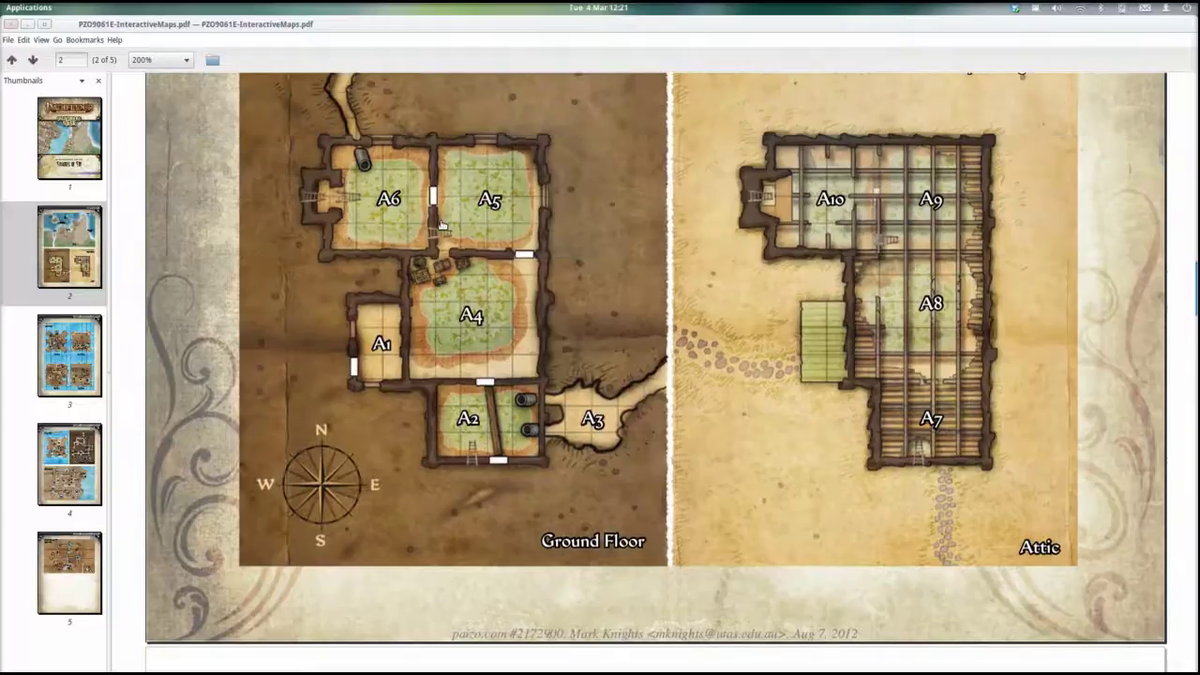
- Scroll the hideout map, then bring up the Applications menu's Graphics category
scroll(442, 225, up, 1)
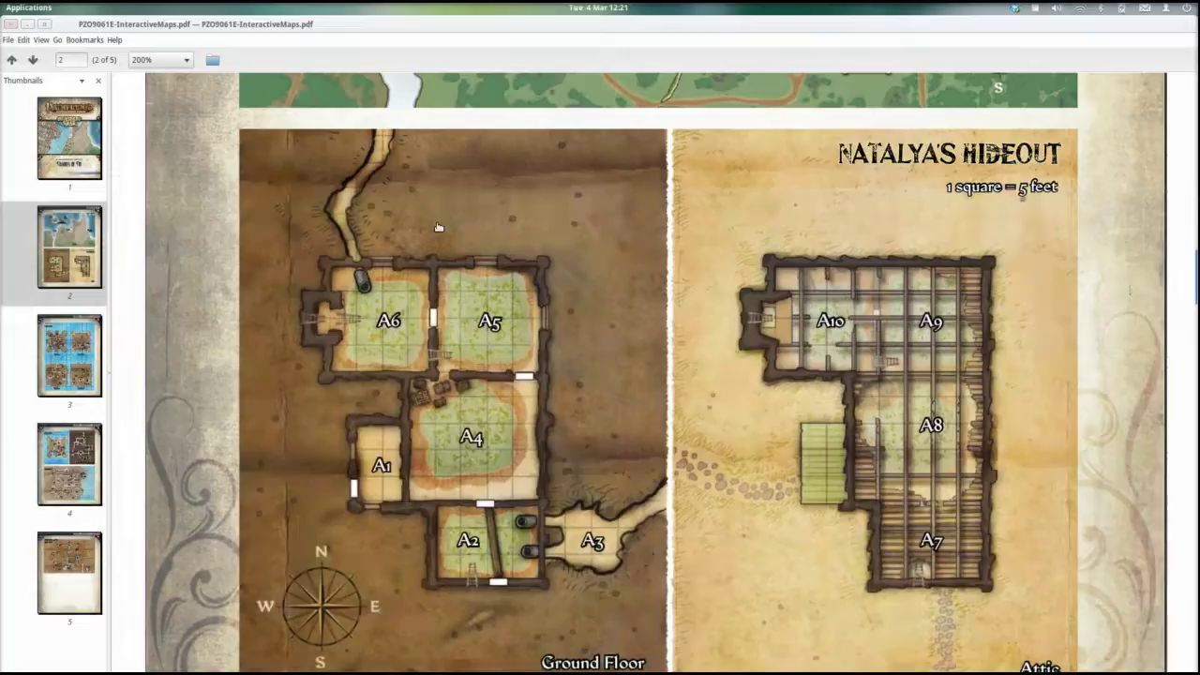
scroll(347, 274, down, 1)
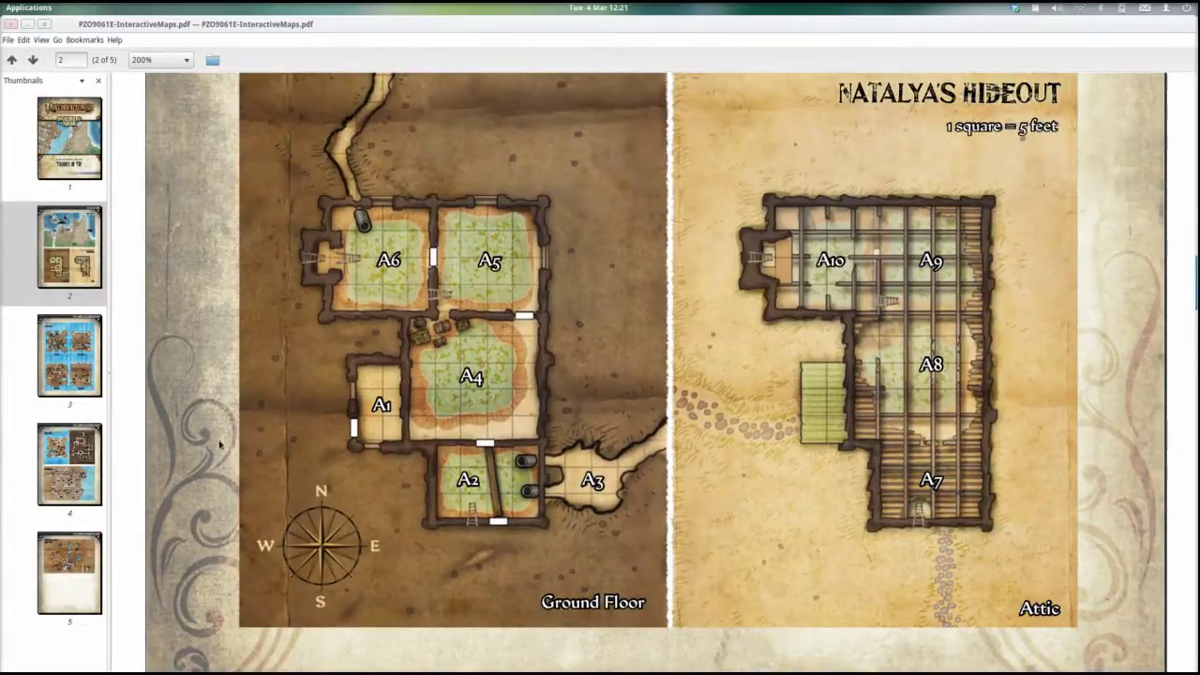
click(8, 10)
- Launch GIMP and try File > Create > From Clipboard, dismissing the empty-clipboard error
click(221, 103)
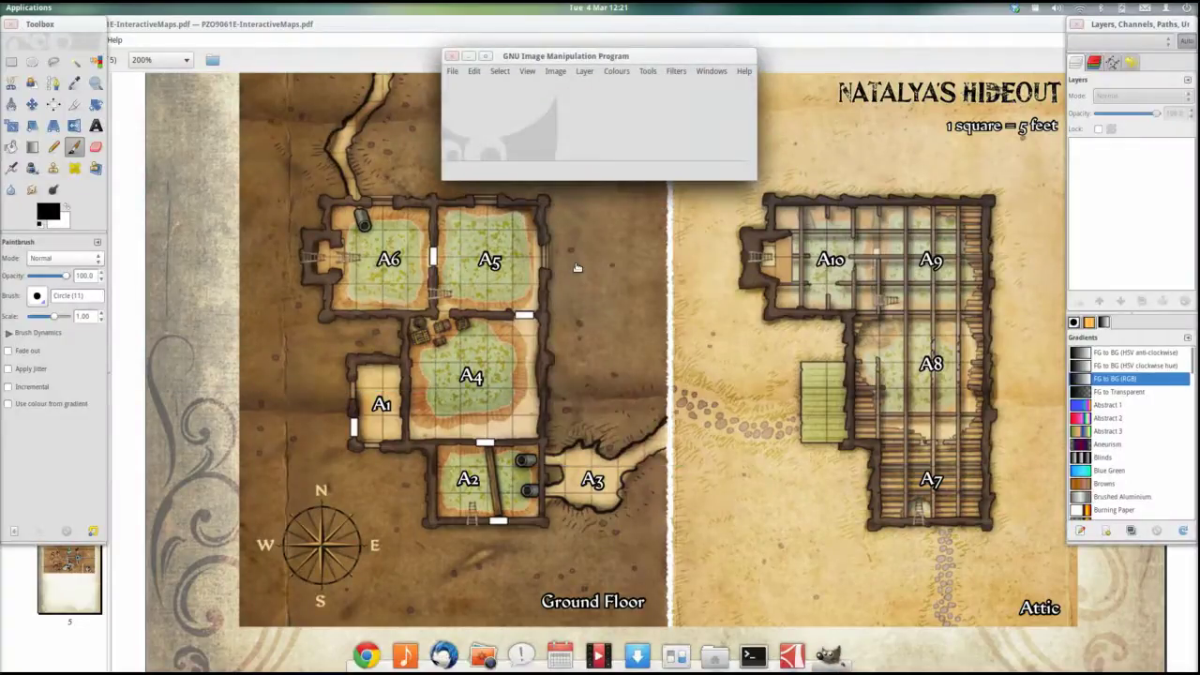
click(453, 72)
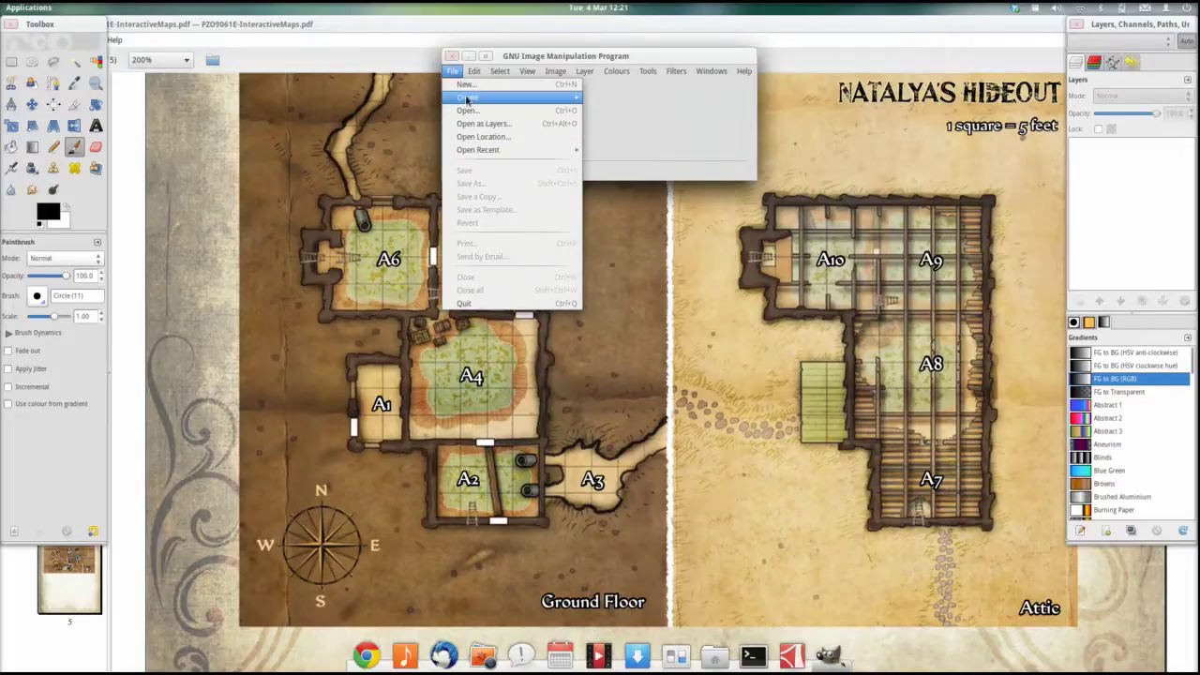
mouse_move(469, 98)
click(626, 102)
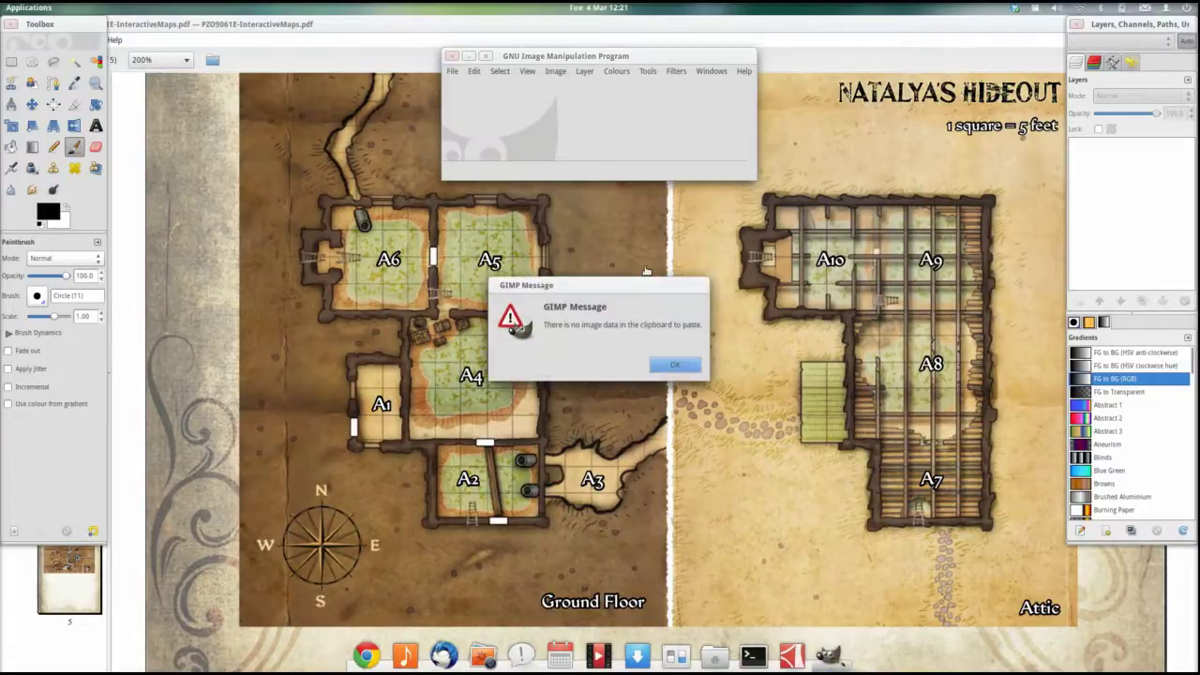
click(681, 365)
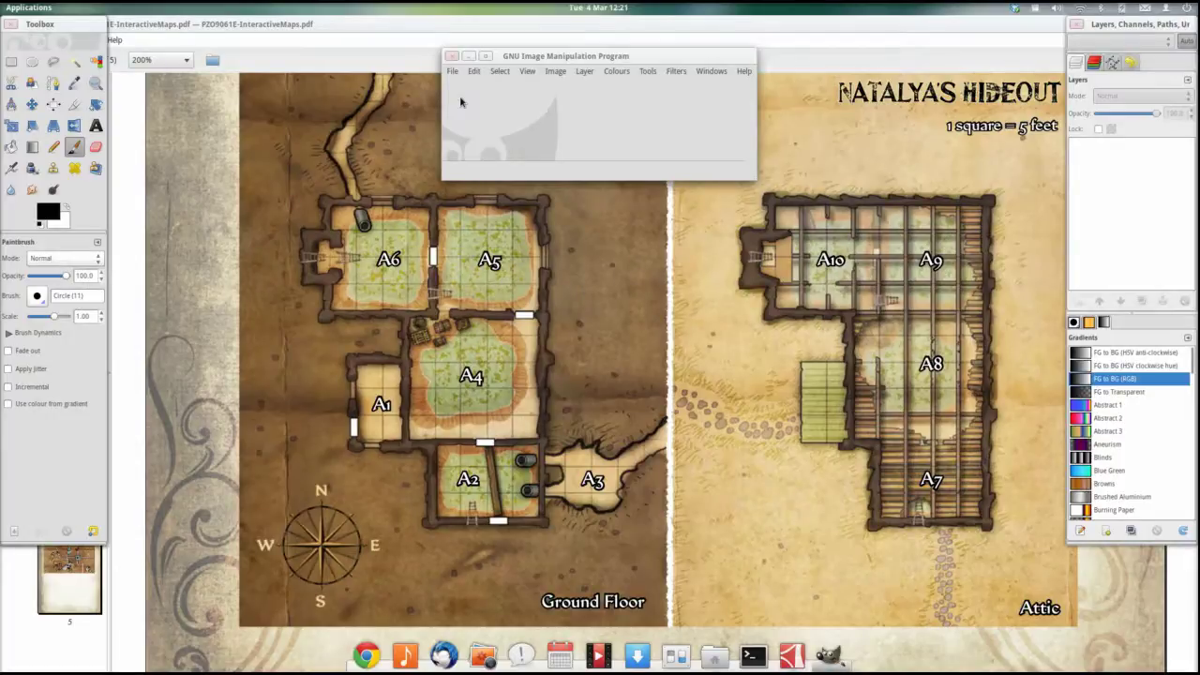
click(453, 72)
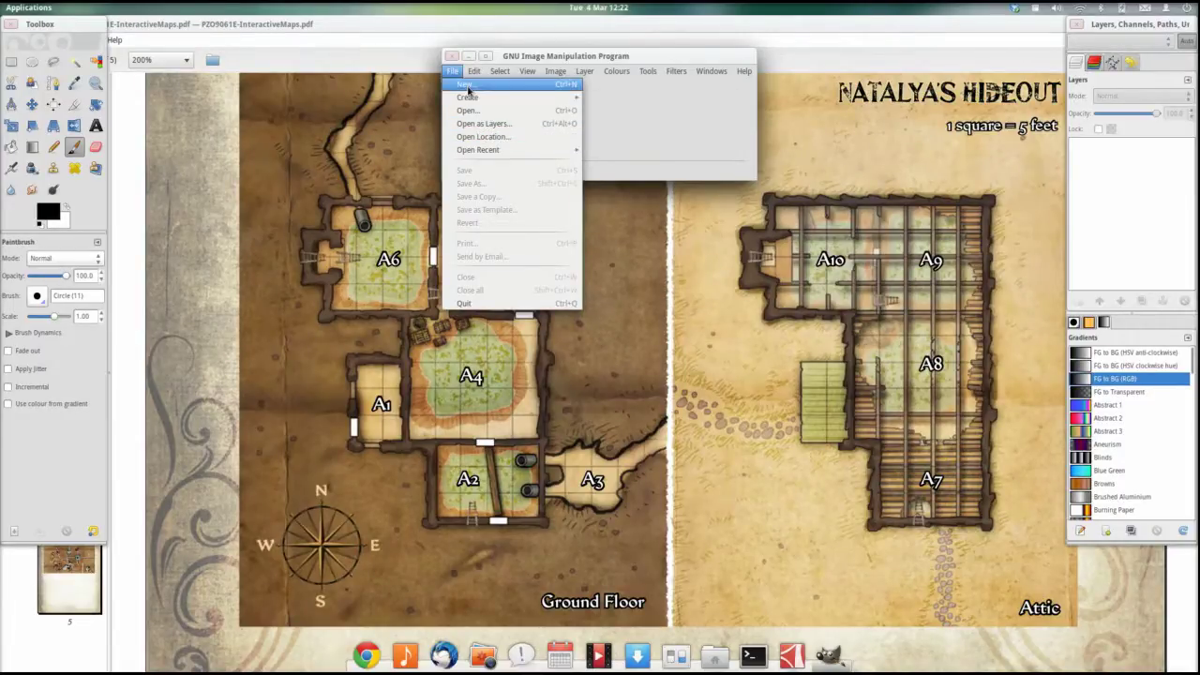
click(467, 110)
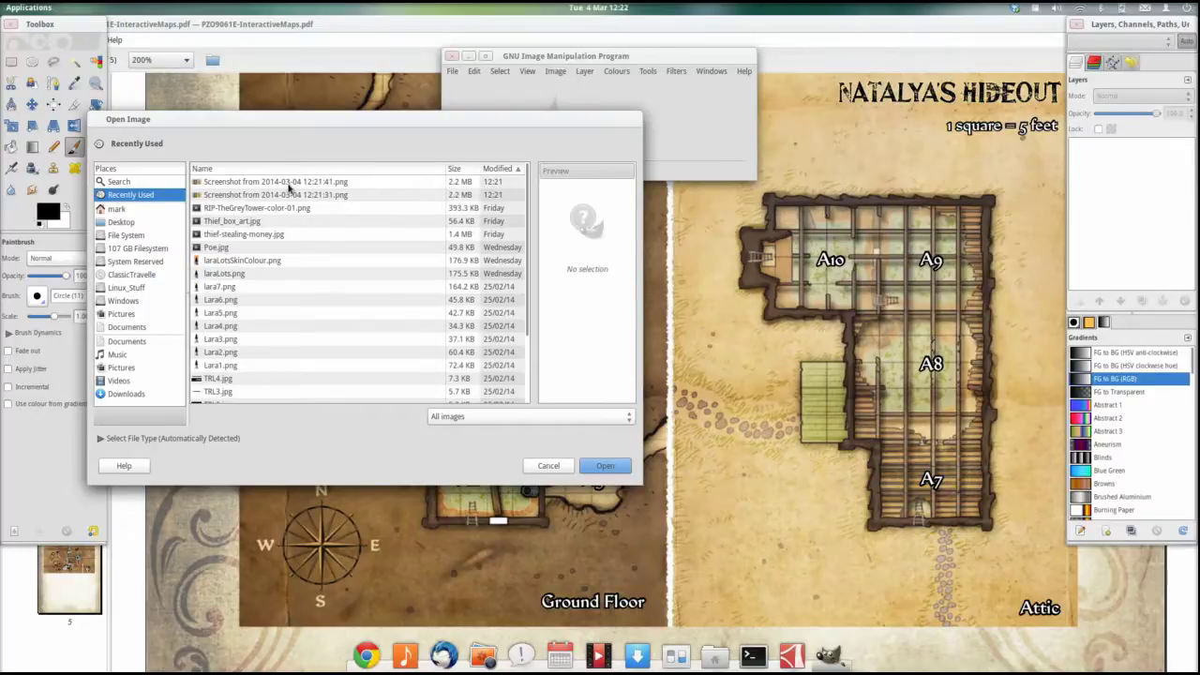
click(302, 195)
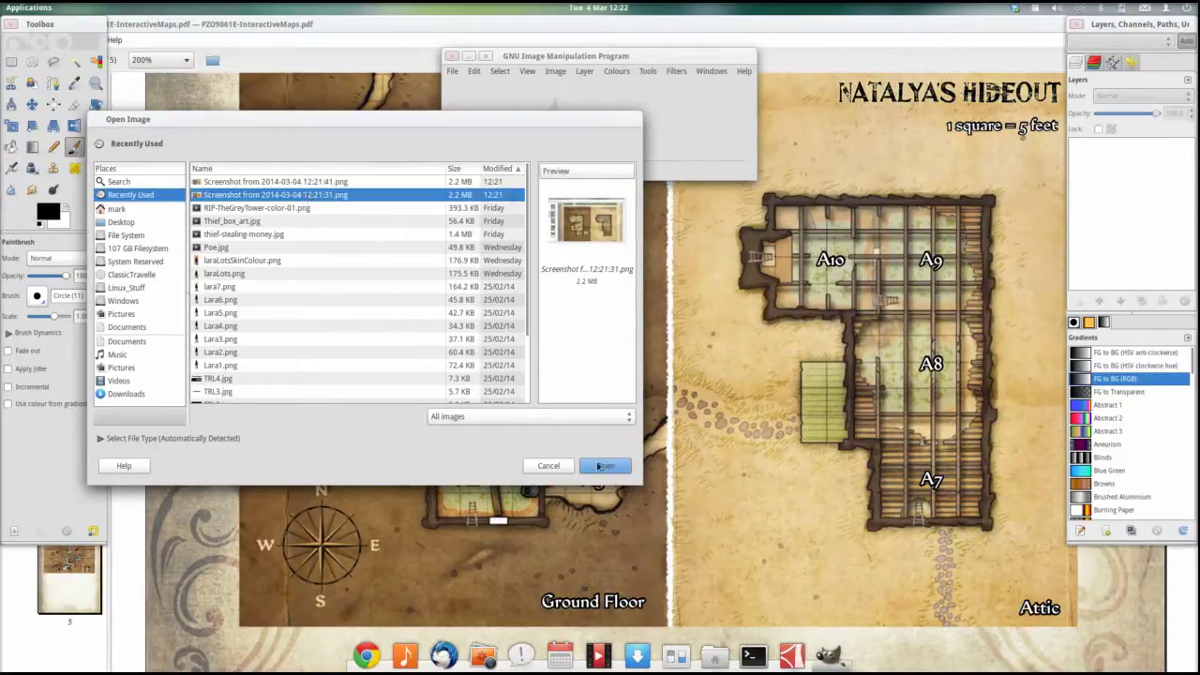
click(604, 466)
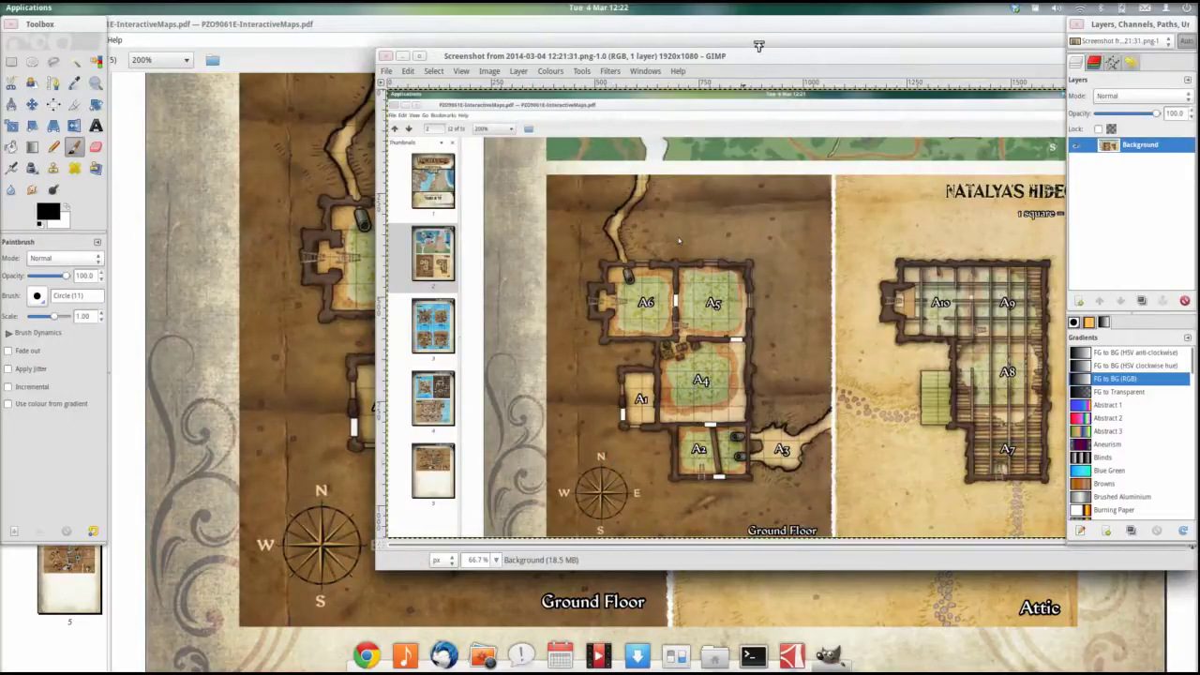
drag(736, 54, 515, 47)
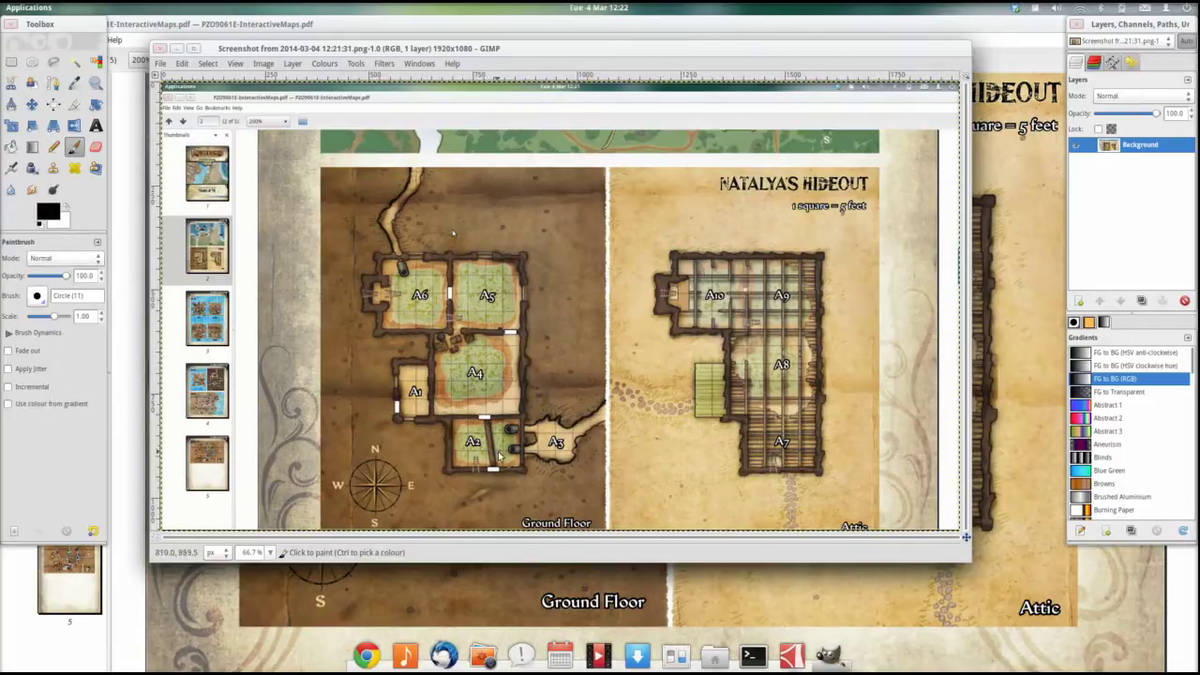
- Rectangle-select the ground-floor map and crop the image to the 578×669 selection
click(14, 60)
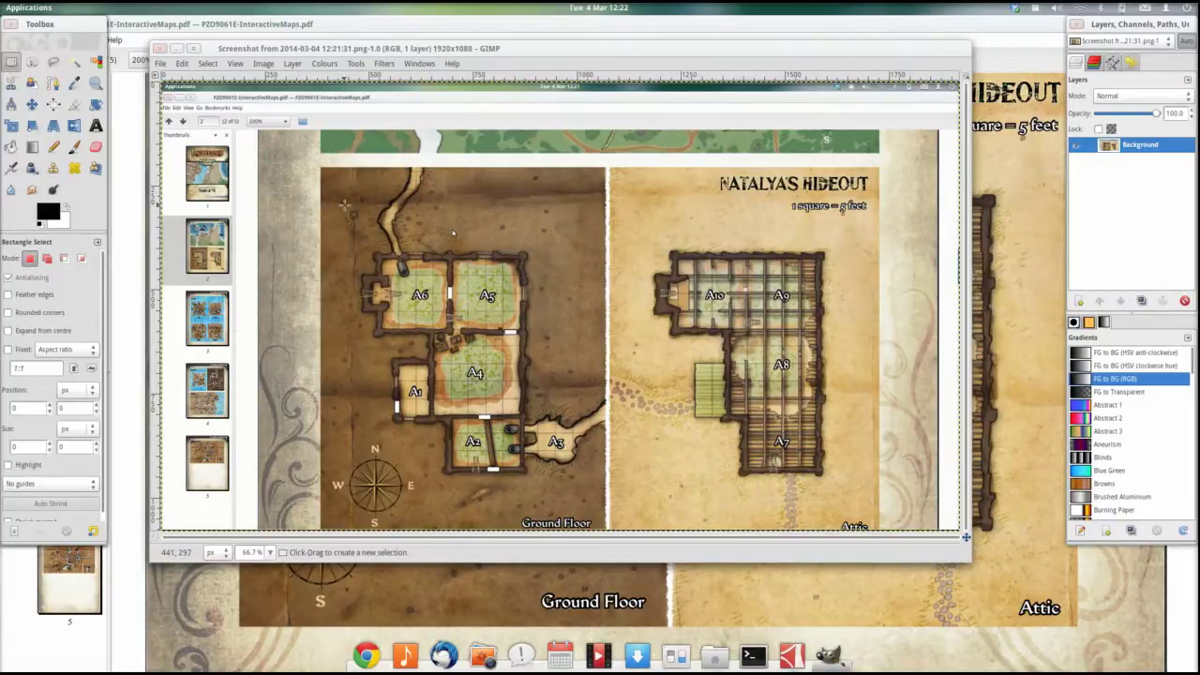
drag(350, 204, 590, 484)
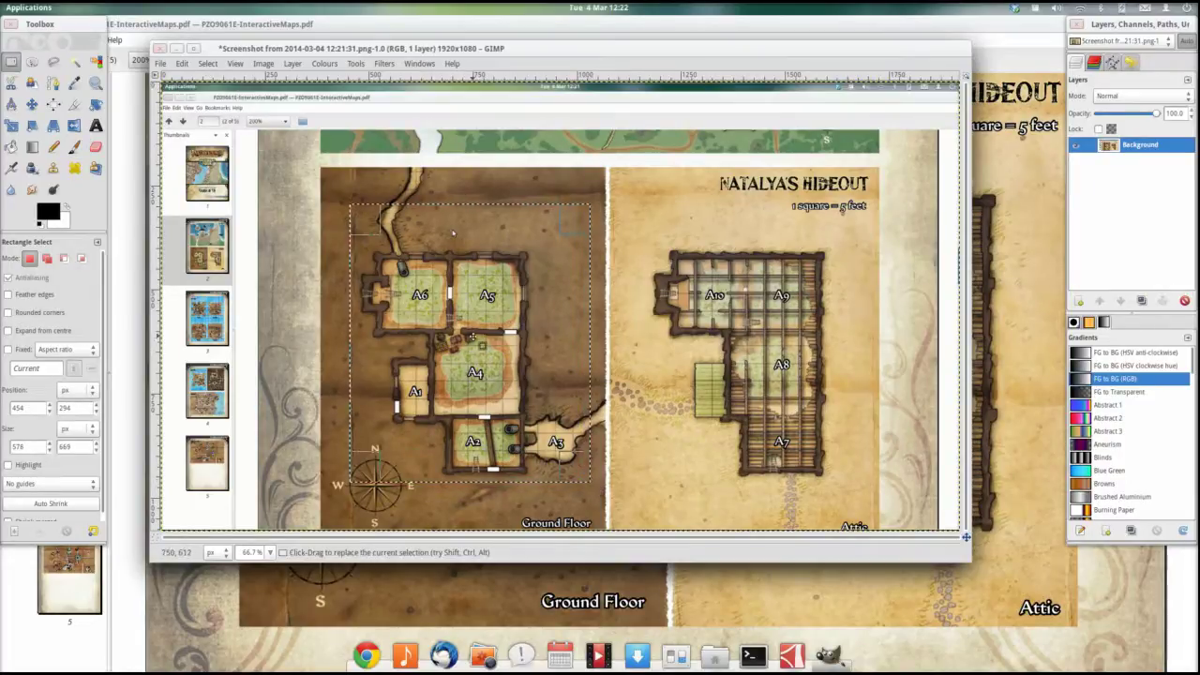
click(182, 64)
click(210, 64)
click(212, 65)
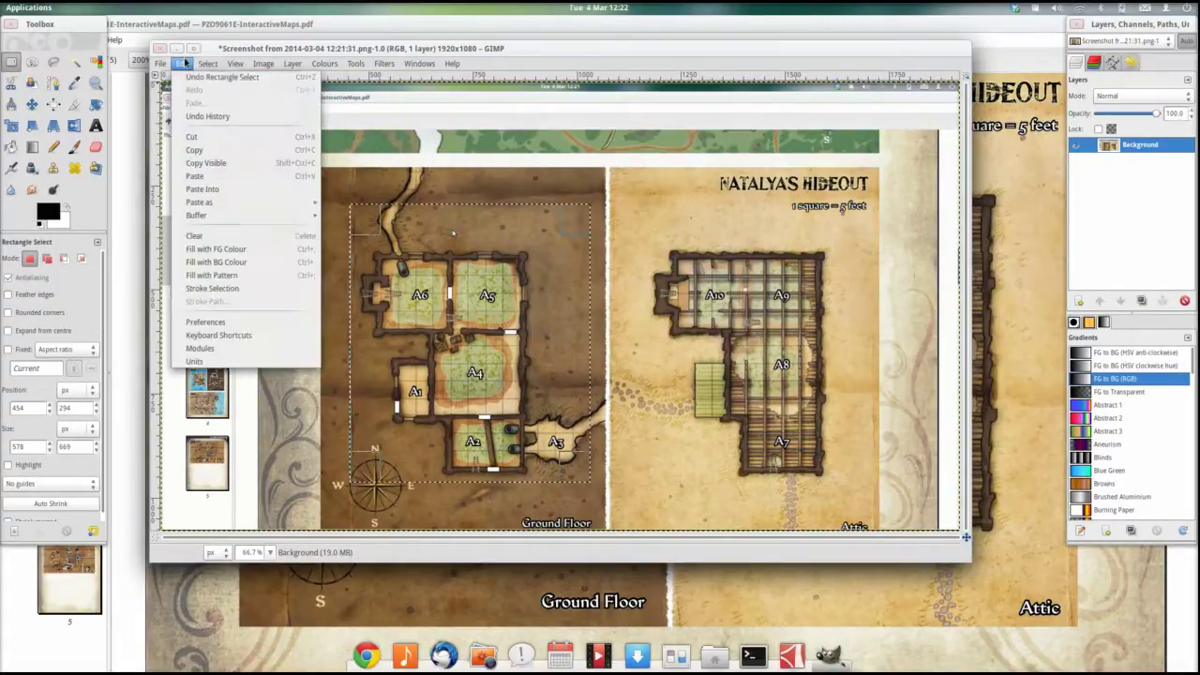
click(182, 64)
click(256, 66)
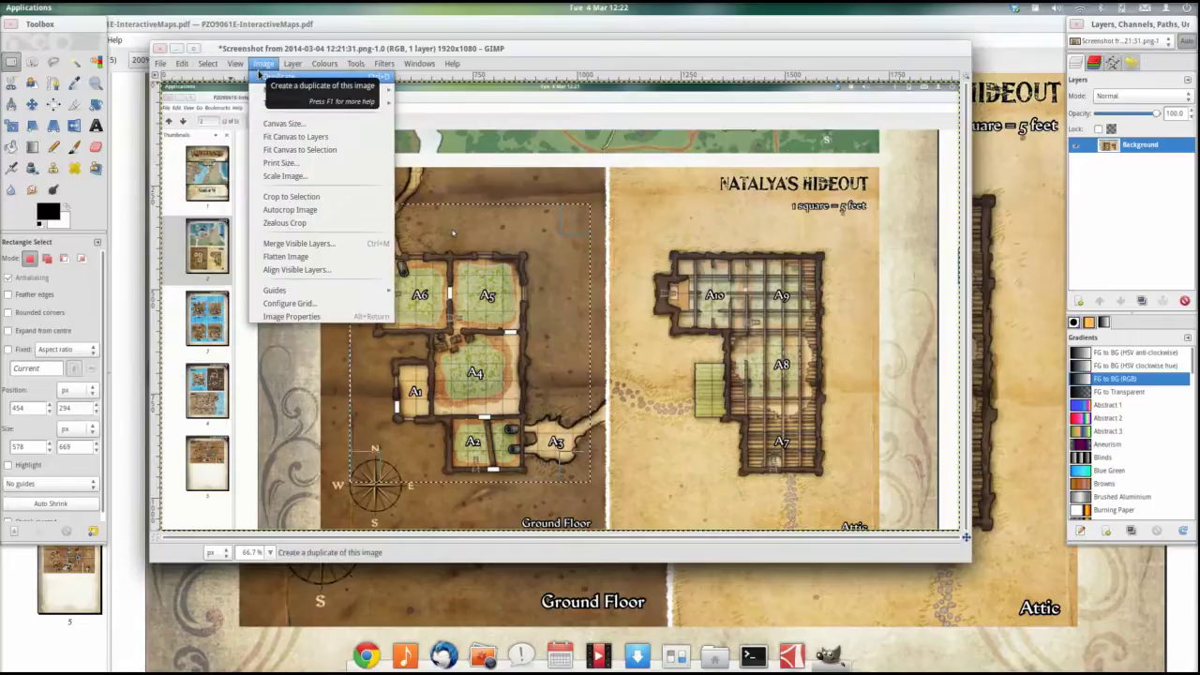
click(292, 198)
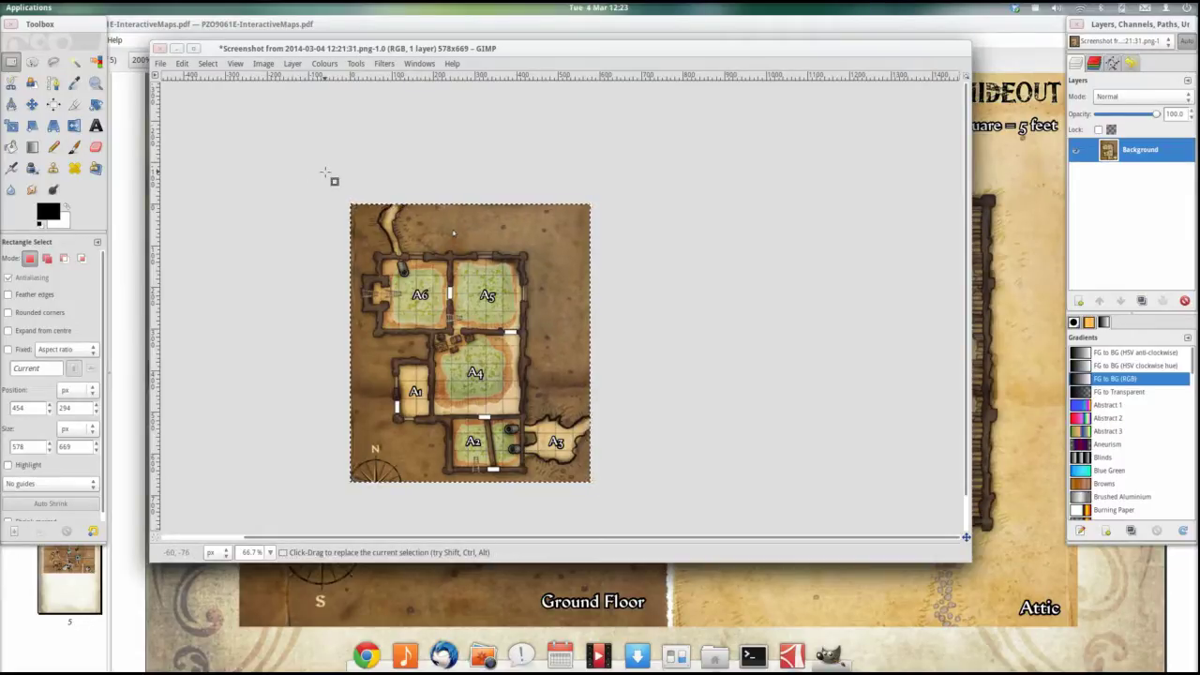
- Heal over the A4 room label using nearby floor texture as the source
click(165, 64)
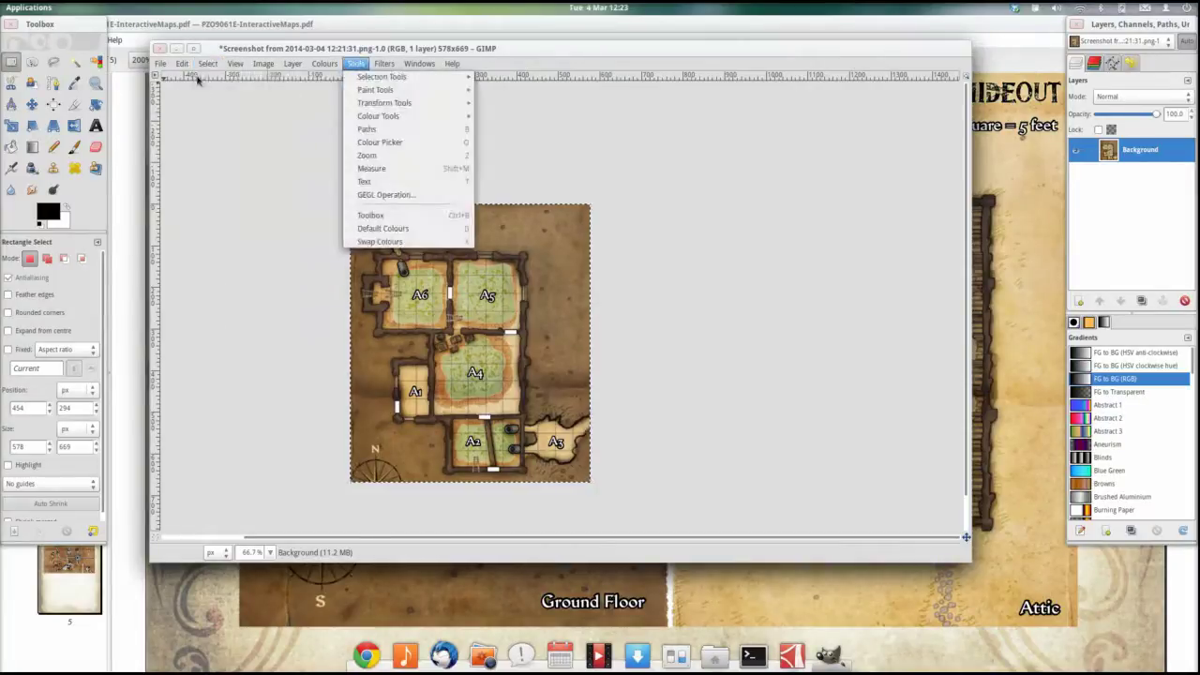
click(369, 153)
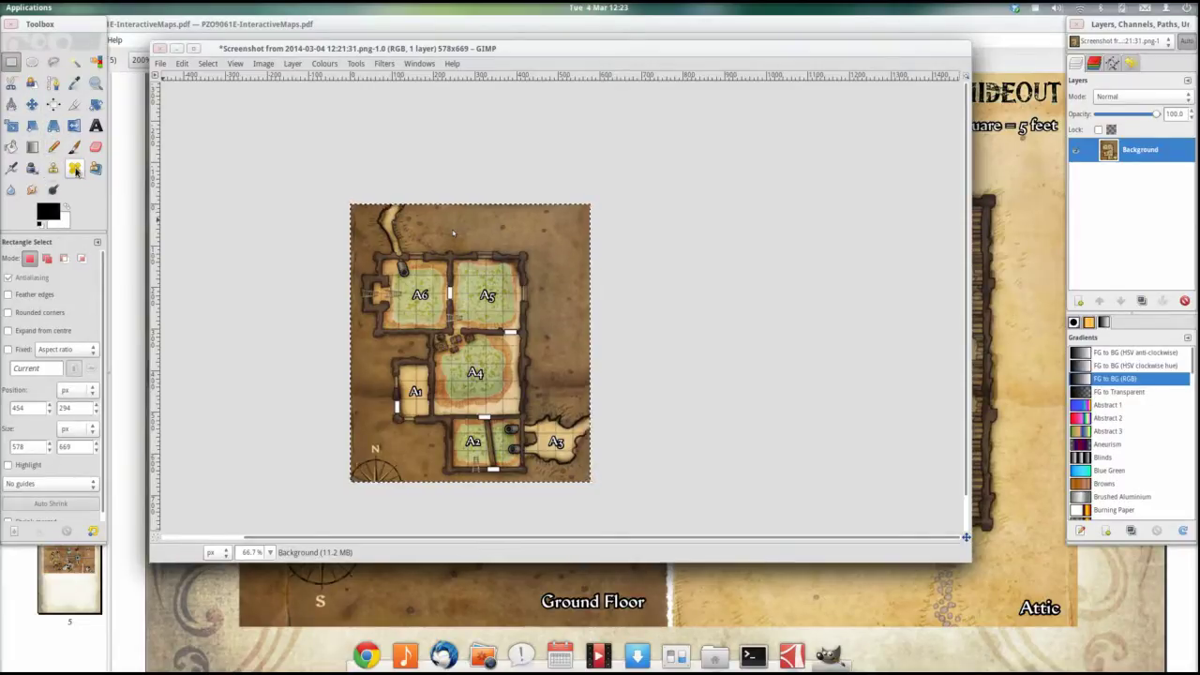
click(75, 171)
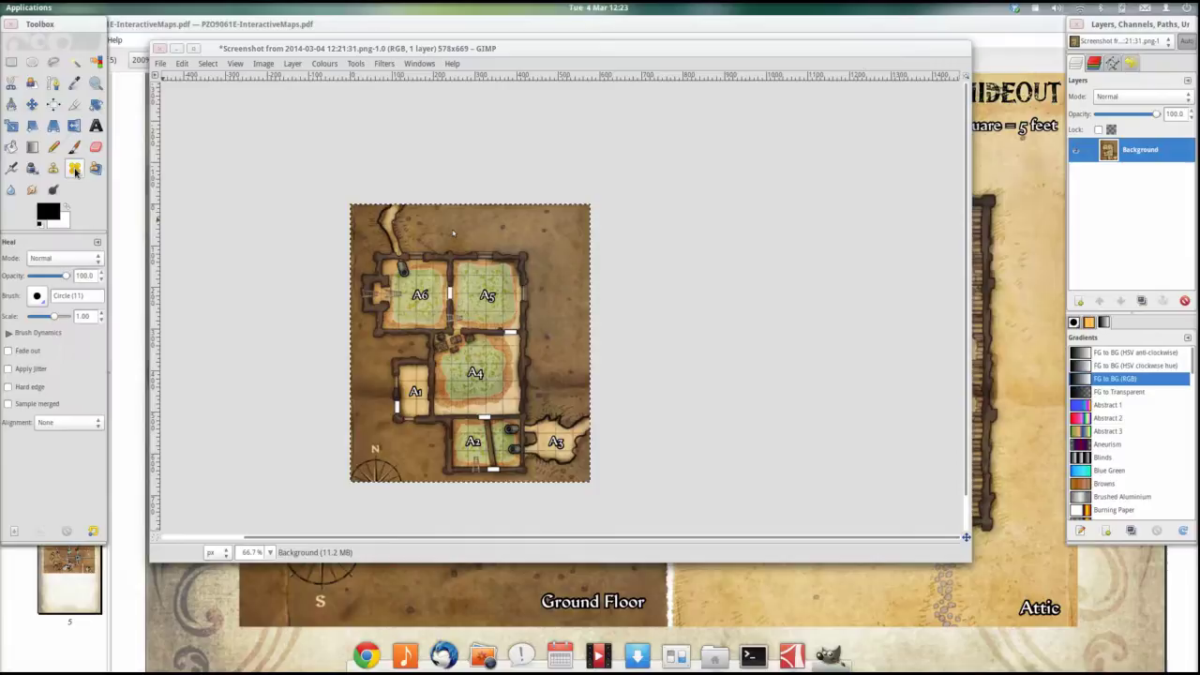
ctrl+click(487, 373)
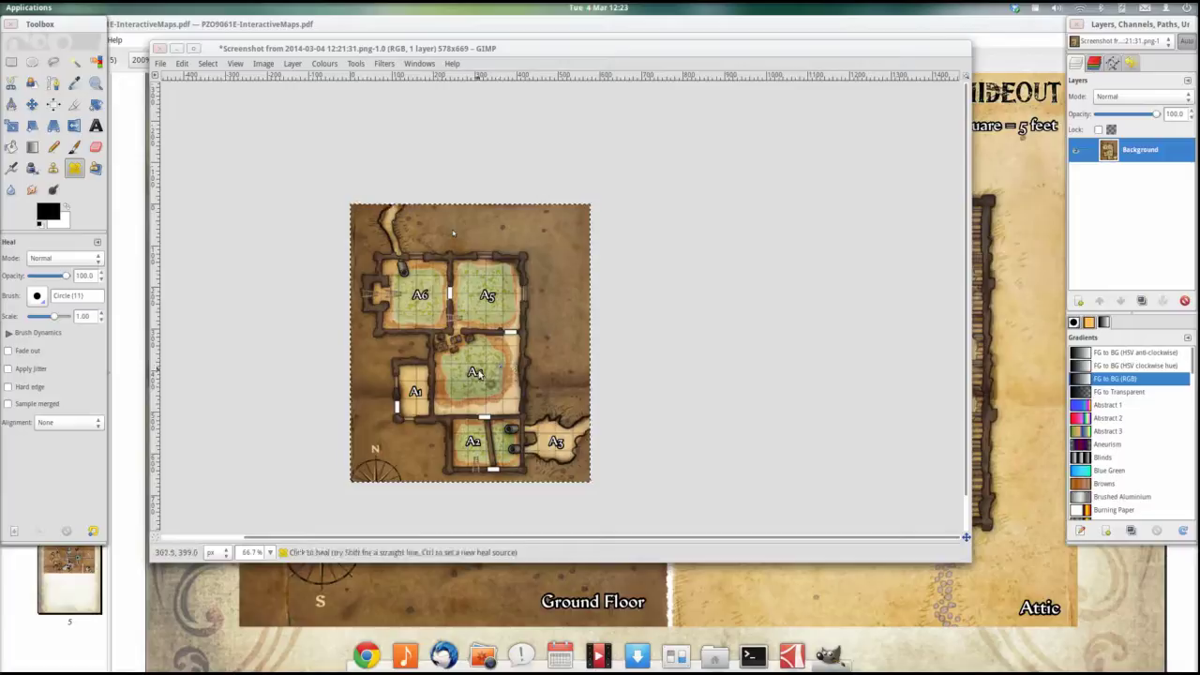
click(475, 373)
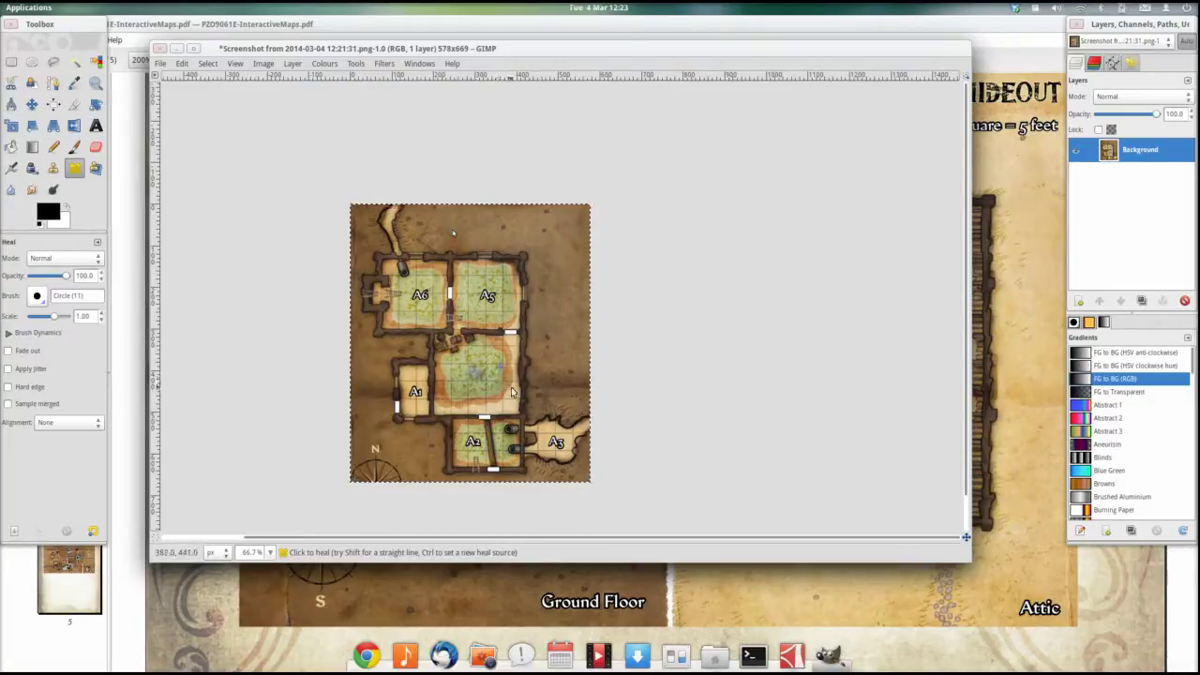
drag(480, 372, 487, 383)
- Save the map as LowerLevelSewer.png in Pictures/ImageManipFolder with default PNG options
click(160, 63)
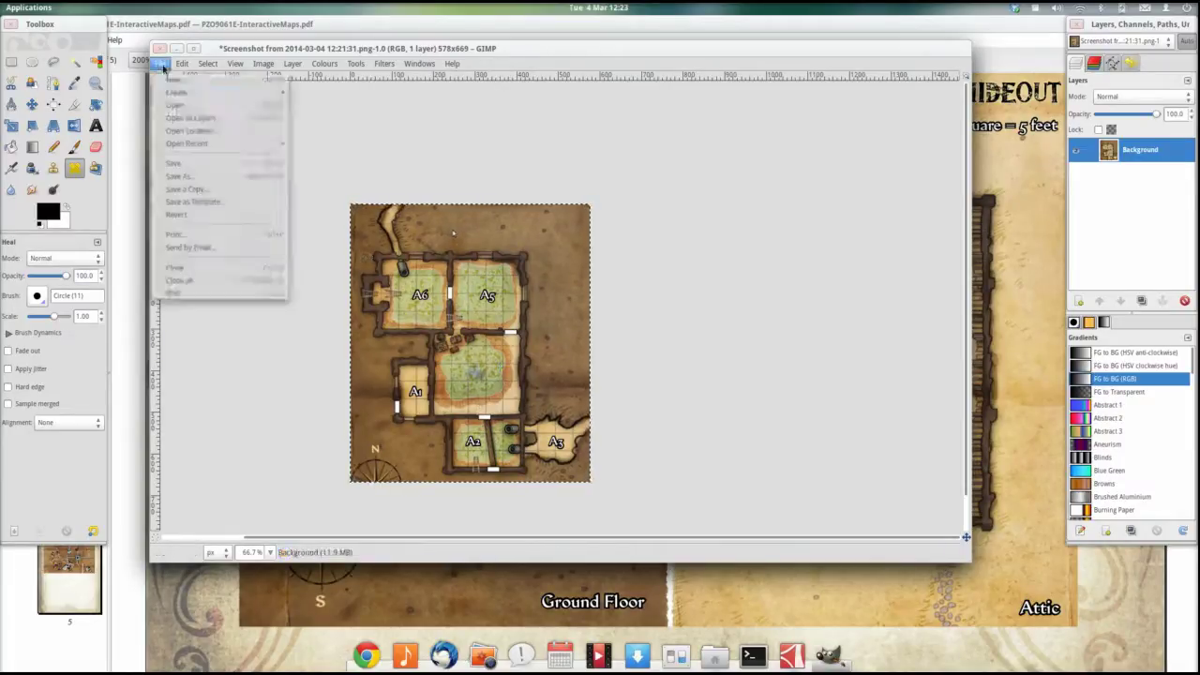
click(178, 176)
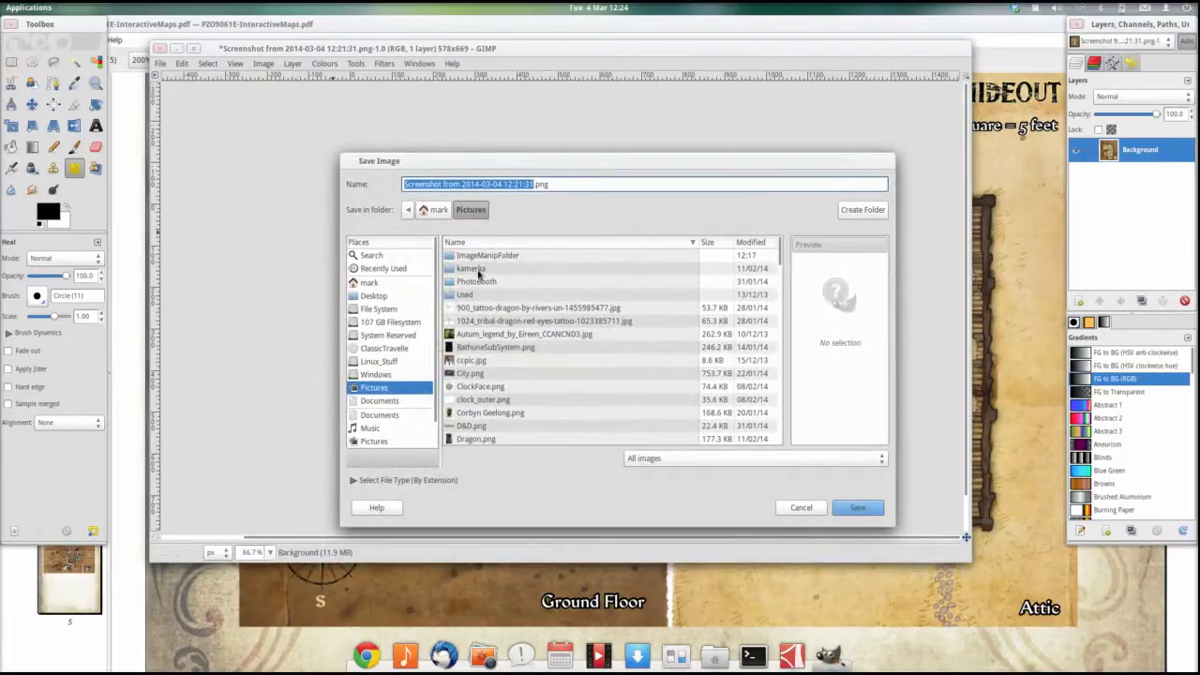
text(LowerLevels)
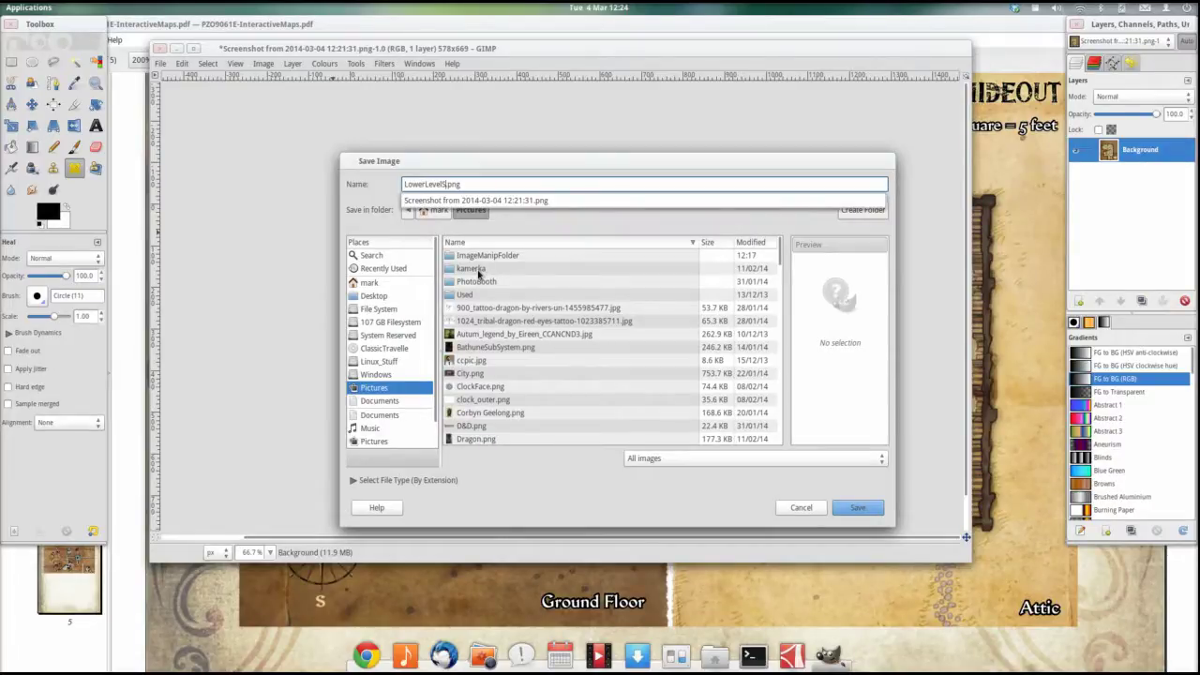
text(ewer)
click(504, 258)
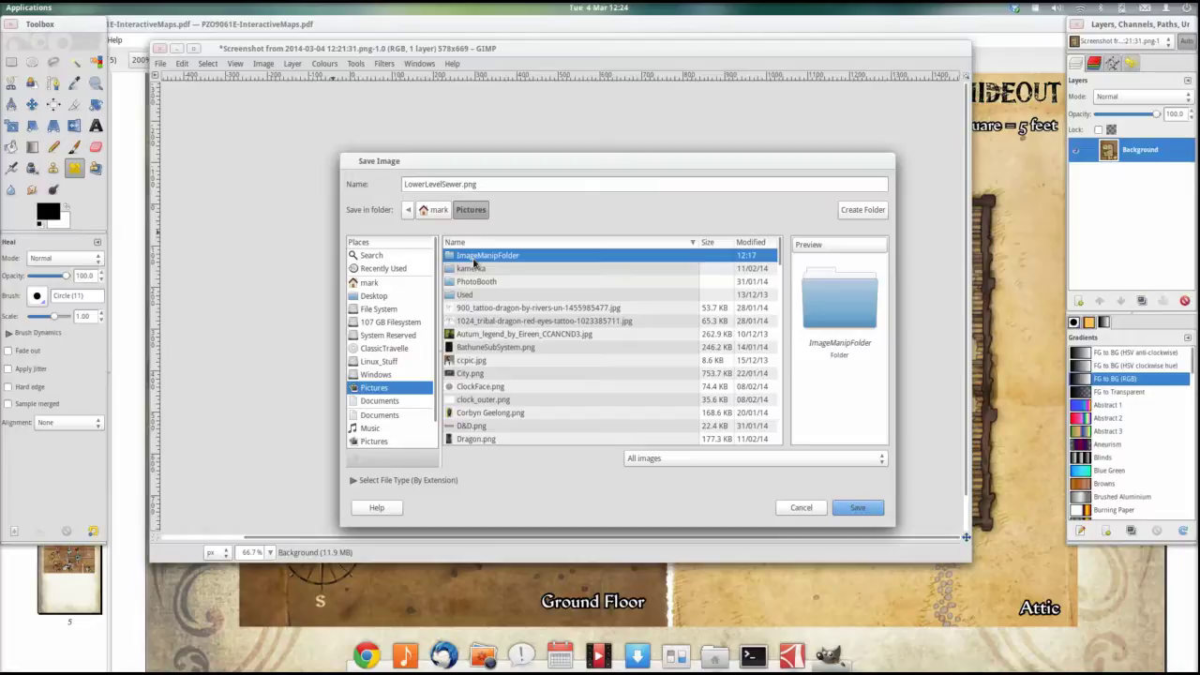
click(858, 509)
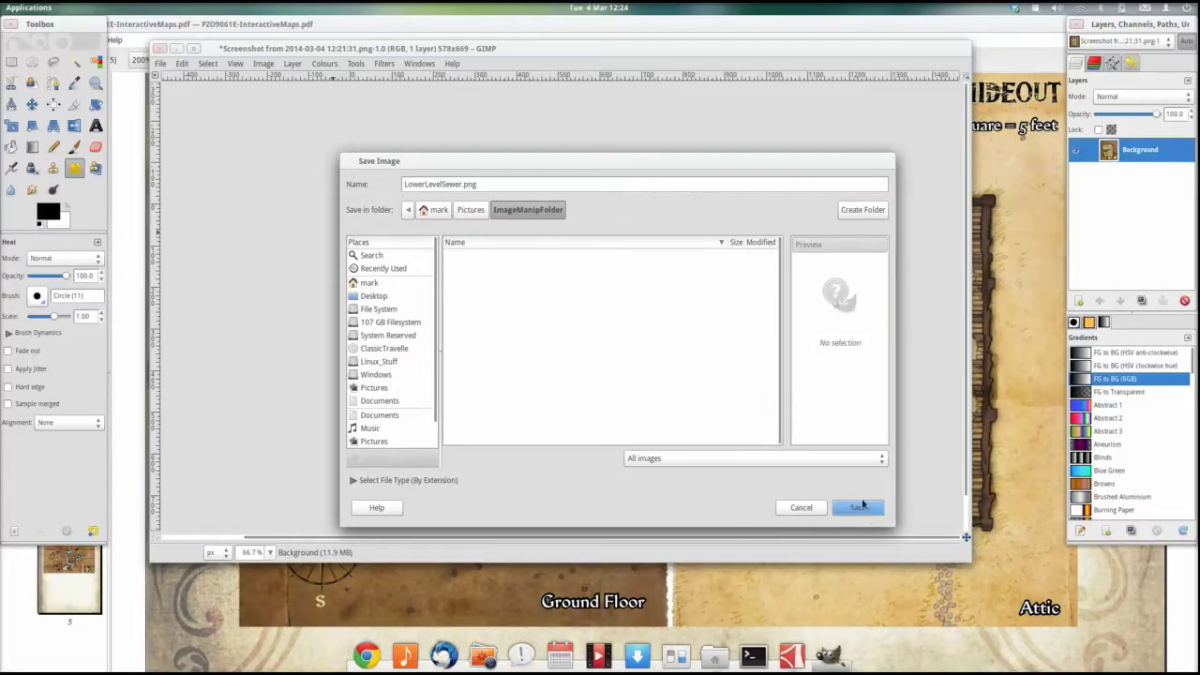
click(862, 506)
click(857, 508)
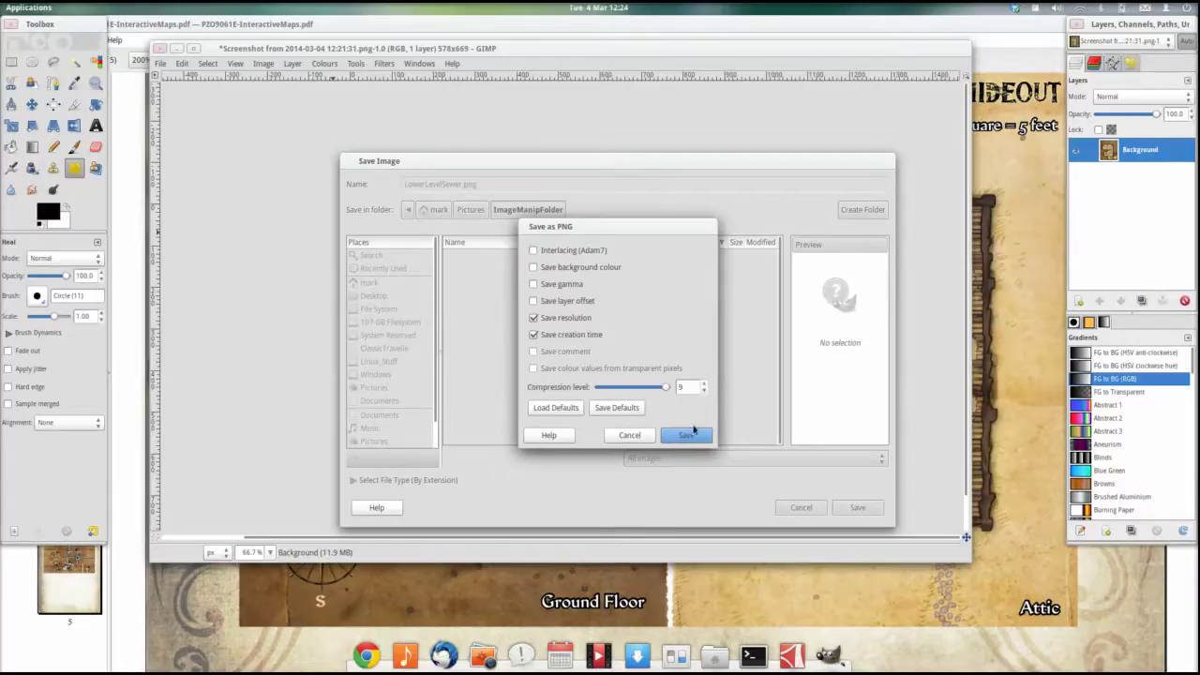
click(693, 433)
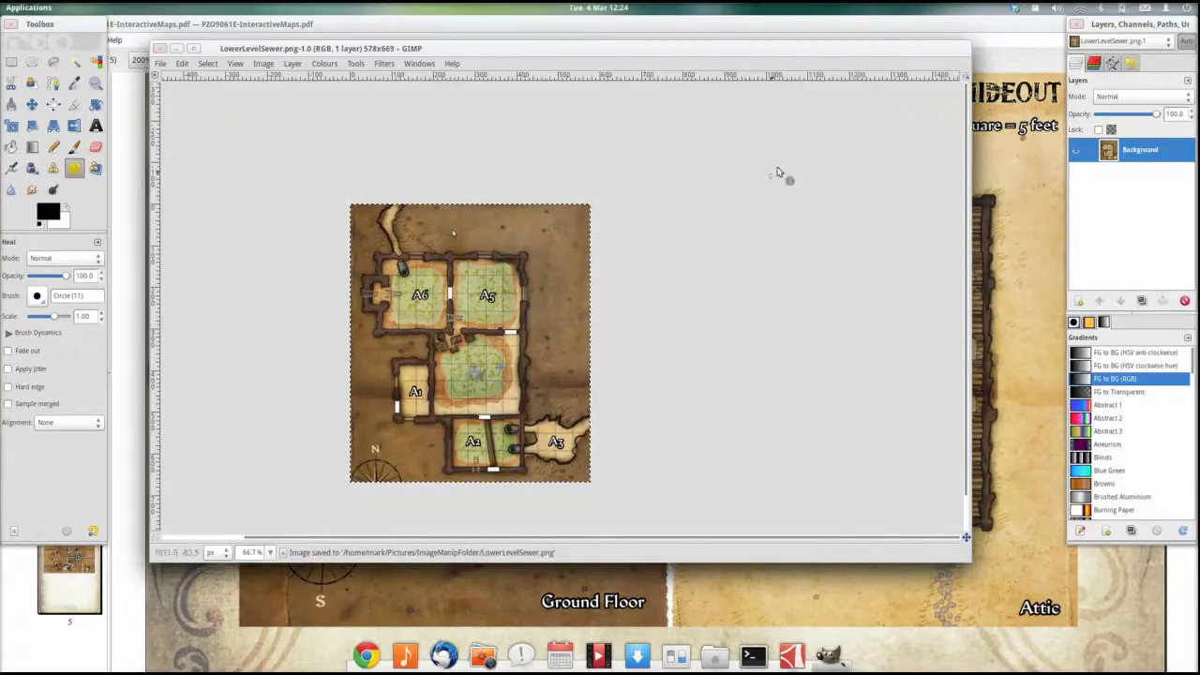
- Open a new Chrome window and enter roll20.net in the address bar
click(367, 654)
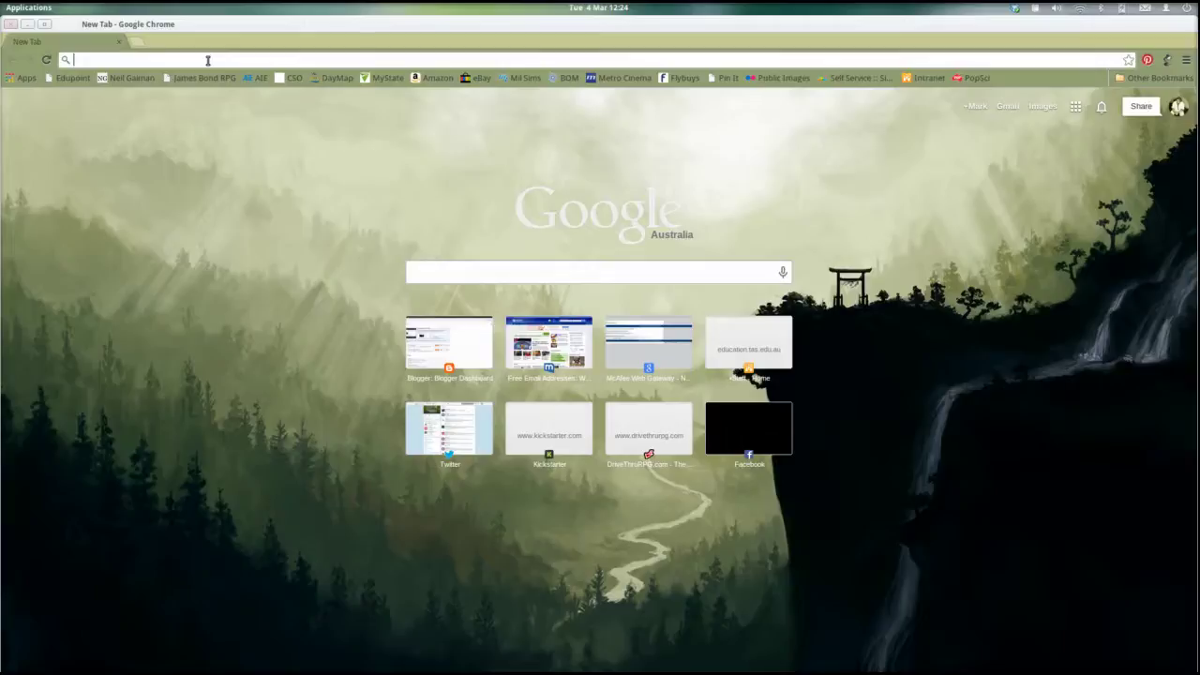
text(rol)
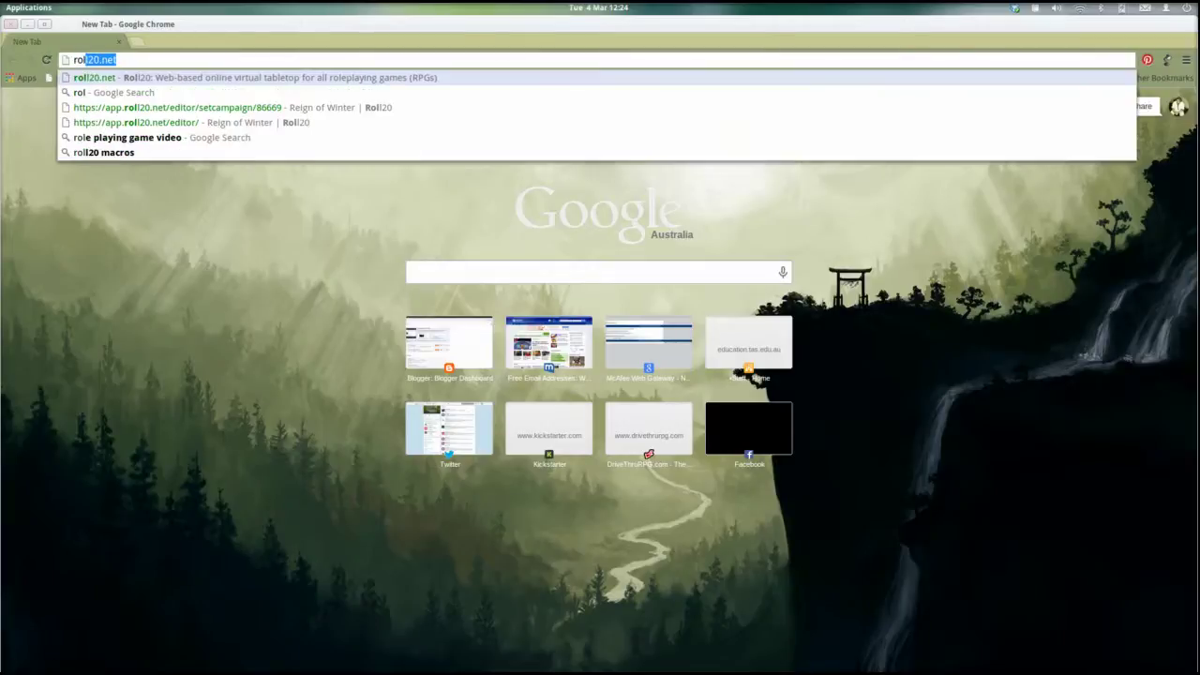
text(2)
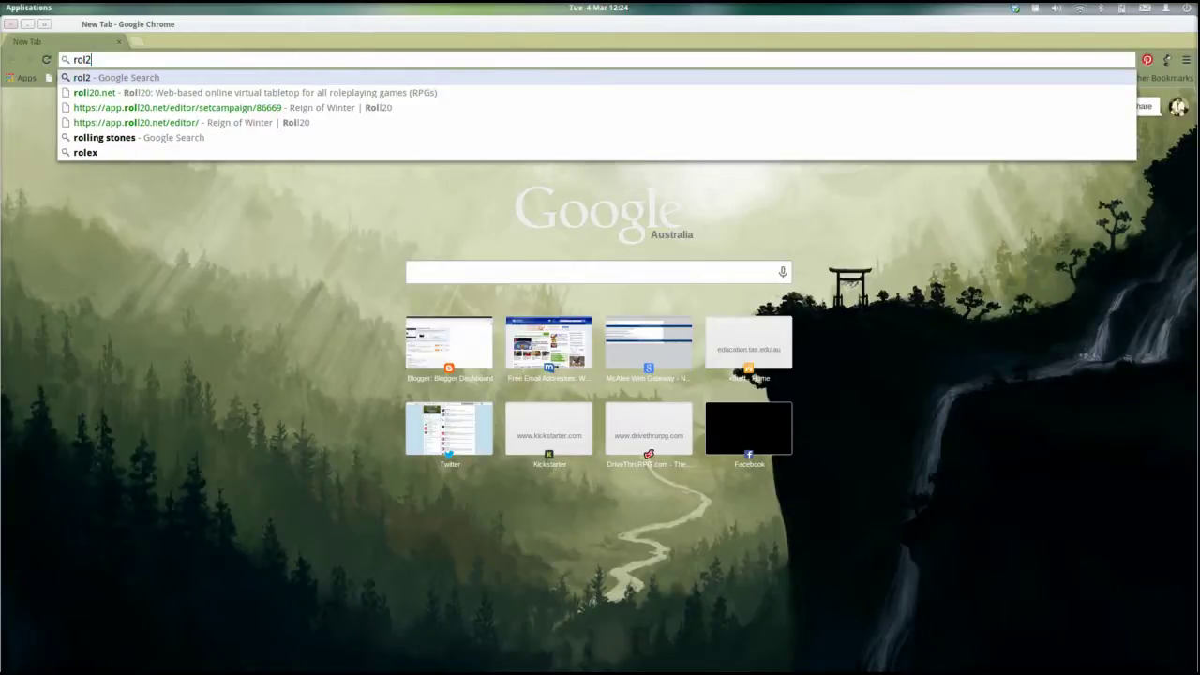
key(BackSpace)
text(l20.)
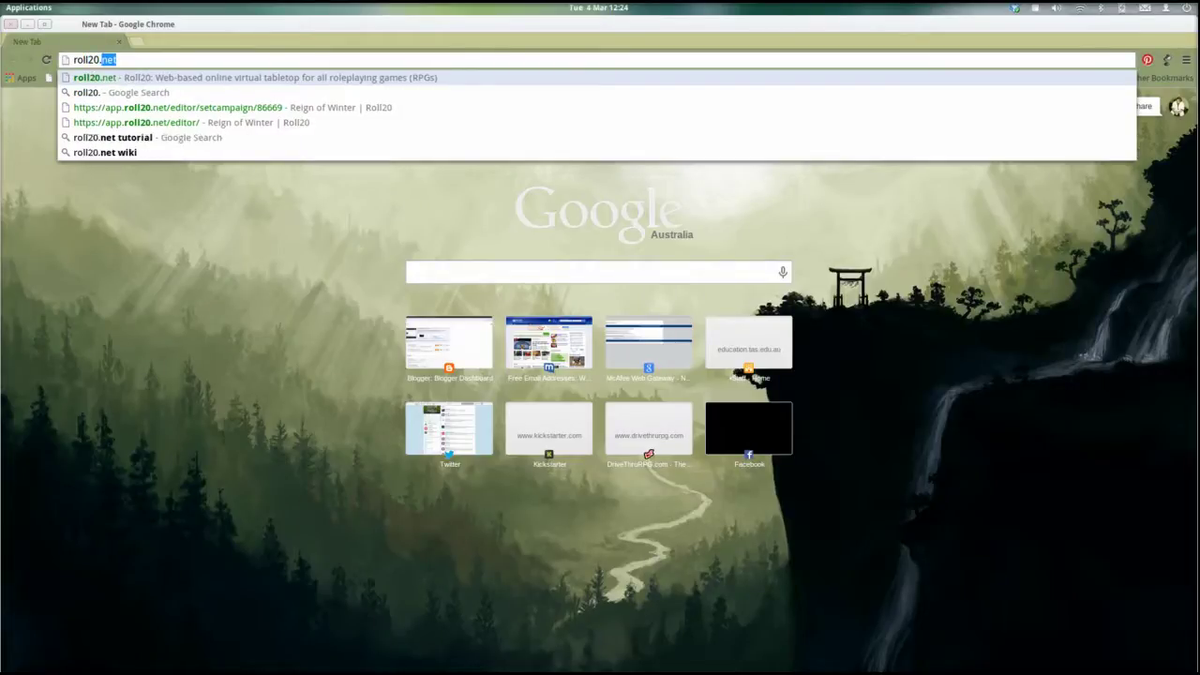
text(net/editor/)
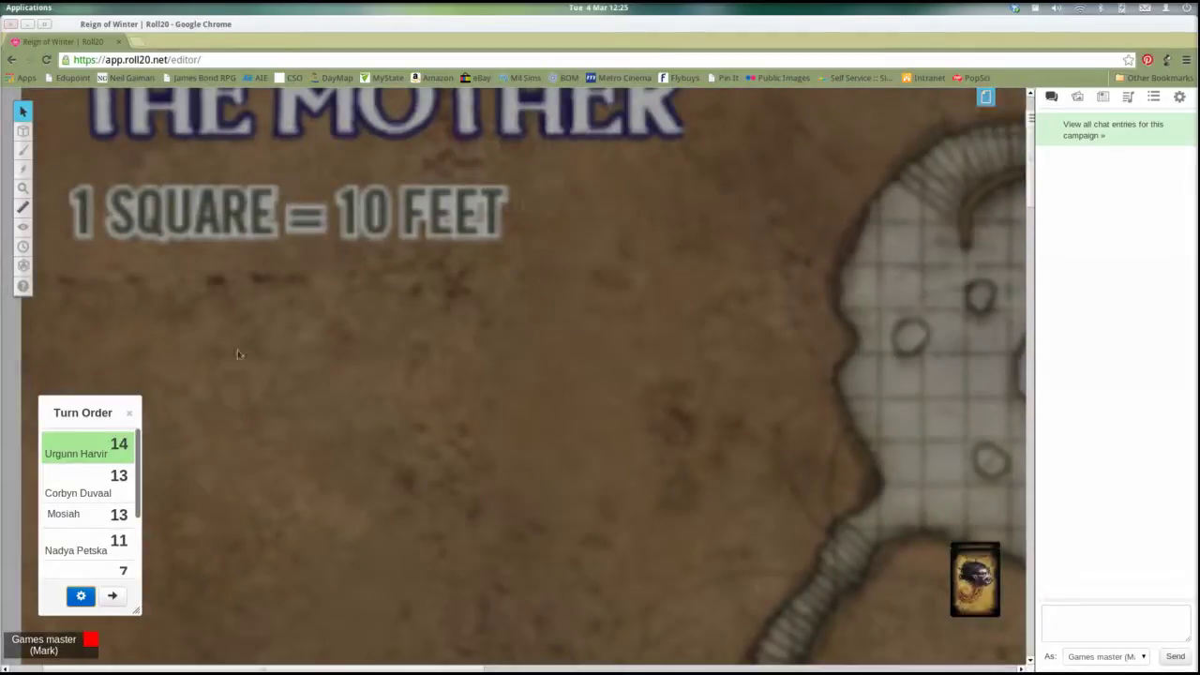
- Switch the Reign of Winter campaign to its blank Untitled page, then Alt+Tab away
click(985, 98)
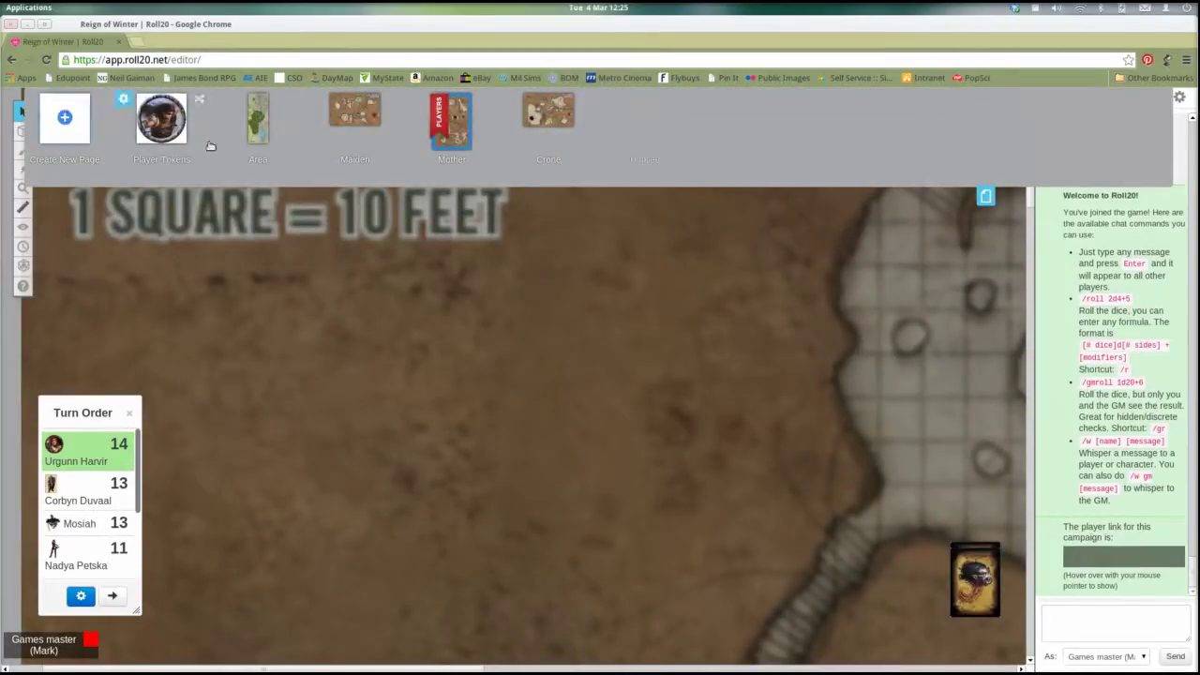
click(651, 120)
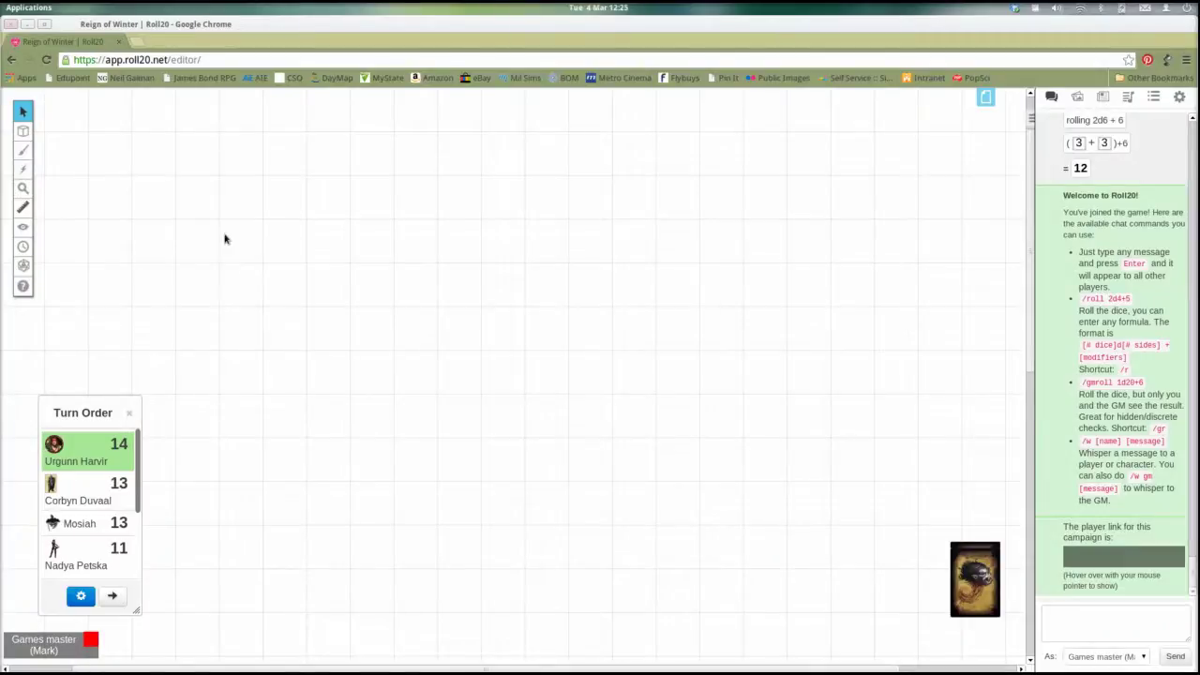
key(alt+Tab)
key(alt+Tab)
key(alt+Tab)
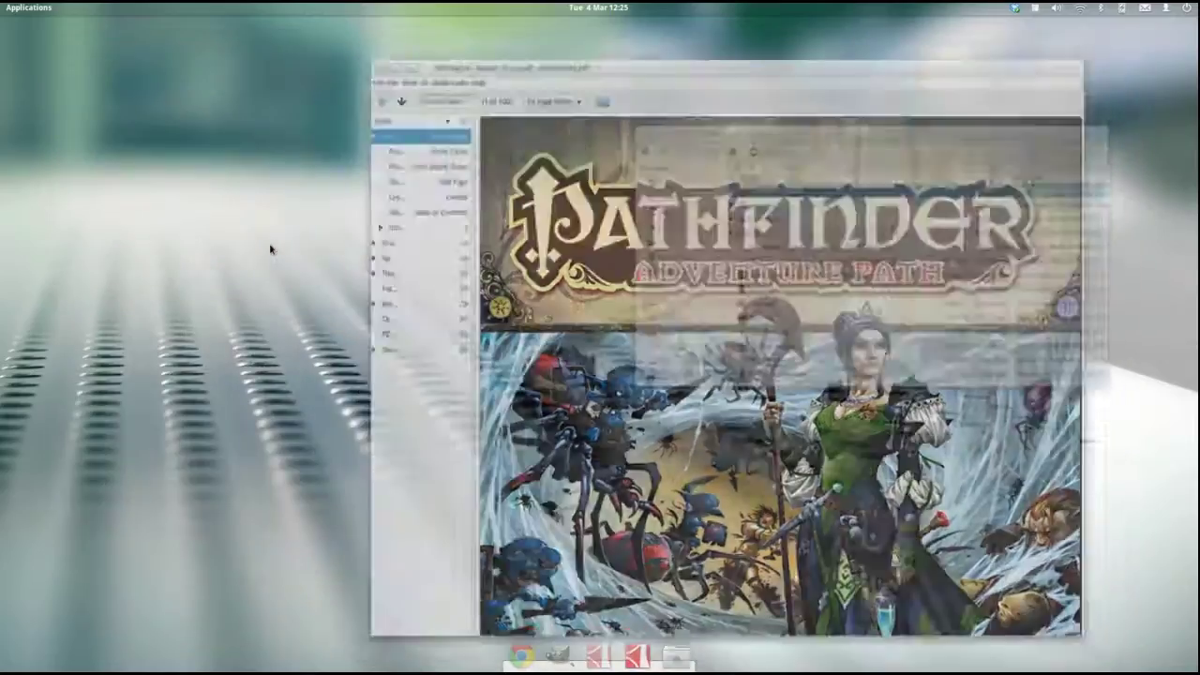
- Drag LowerLevelSewer.png from ImageManipFolder in Files onto the empty Roll20 Untitled page
key(alt+Tab)
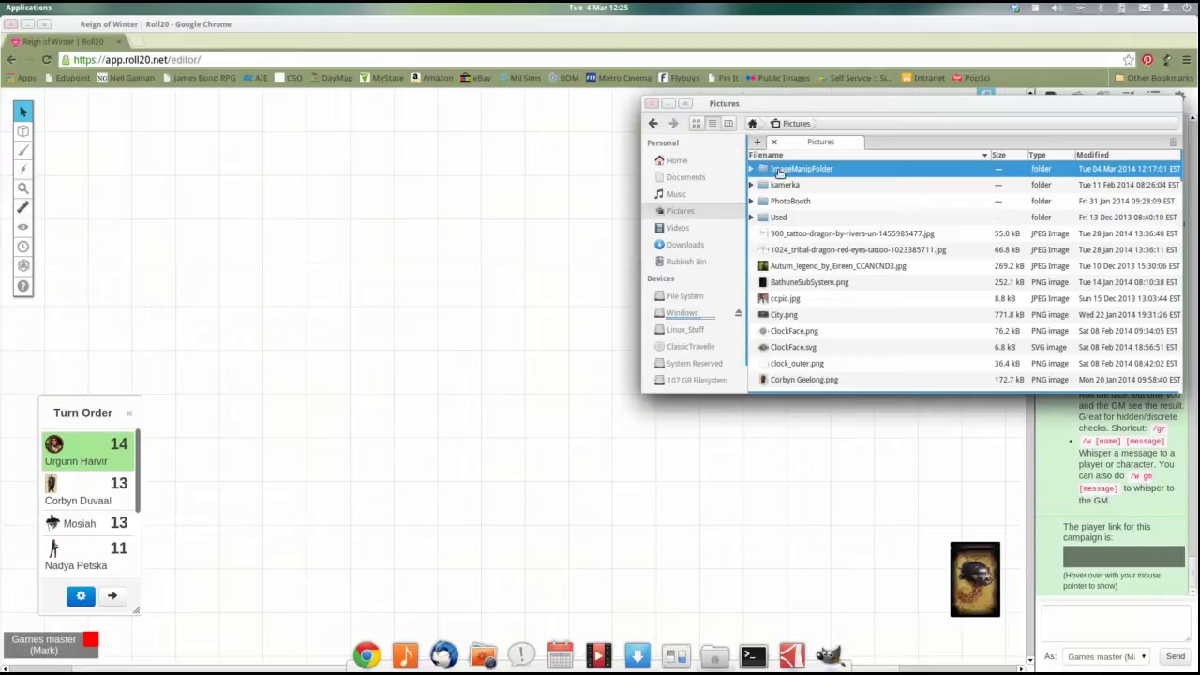
double_click(778, 170)
double_click(778, 171)
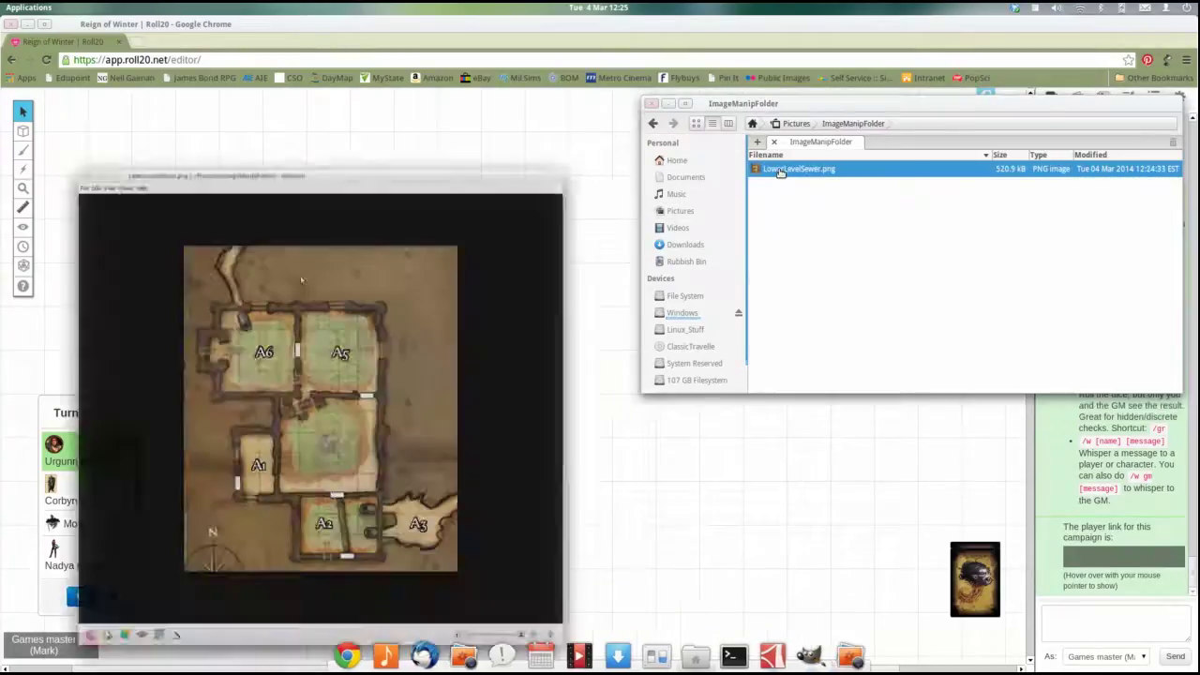
click(17, 43)
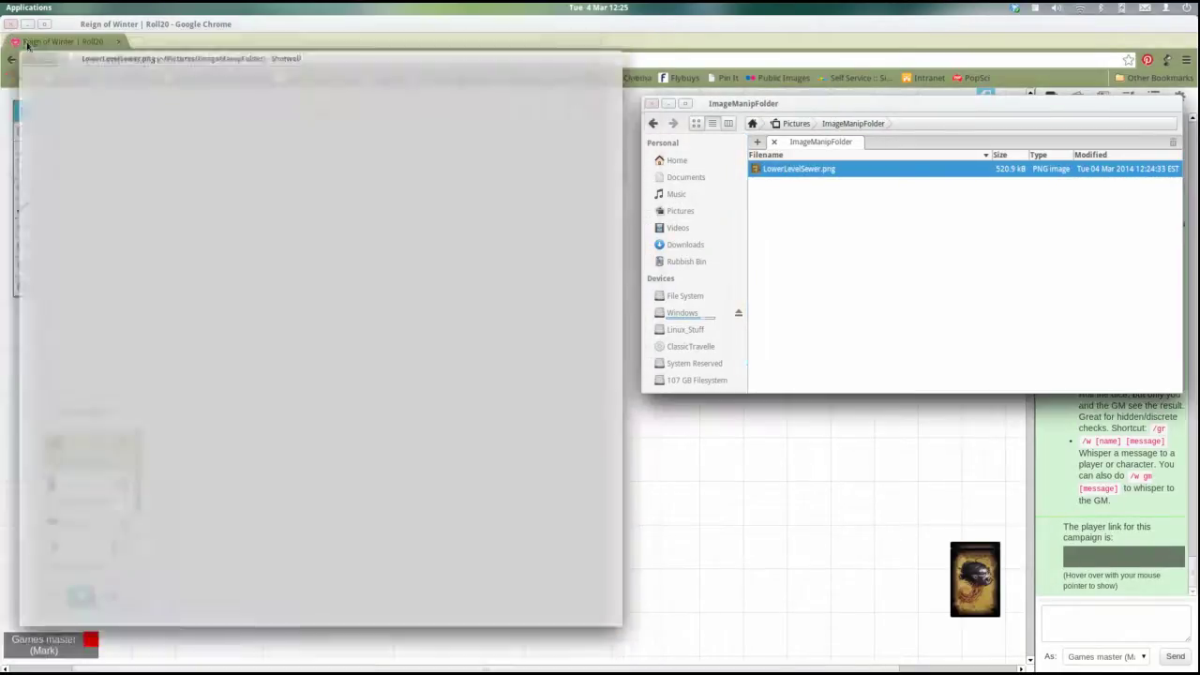
drag(663, 195, 401, 247)
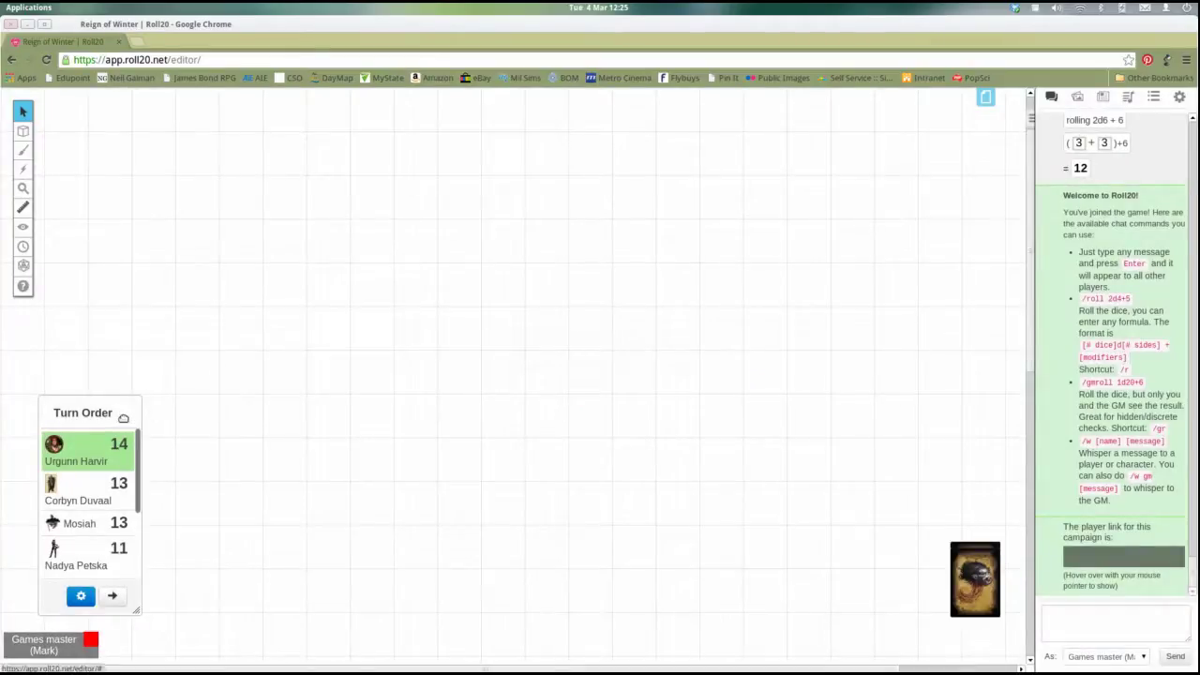
- Close the turn order tracker, move the sewer map toward the top-left and change its layer
click(124, 419)
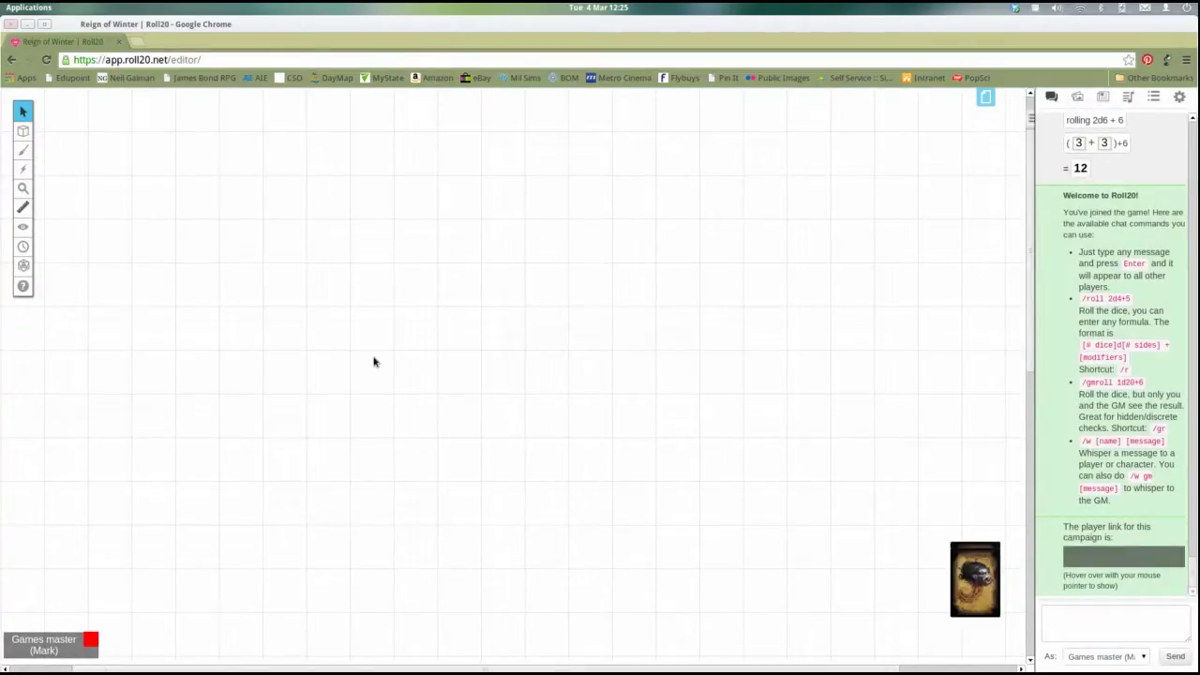
click(369, 169)
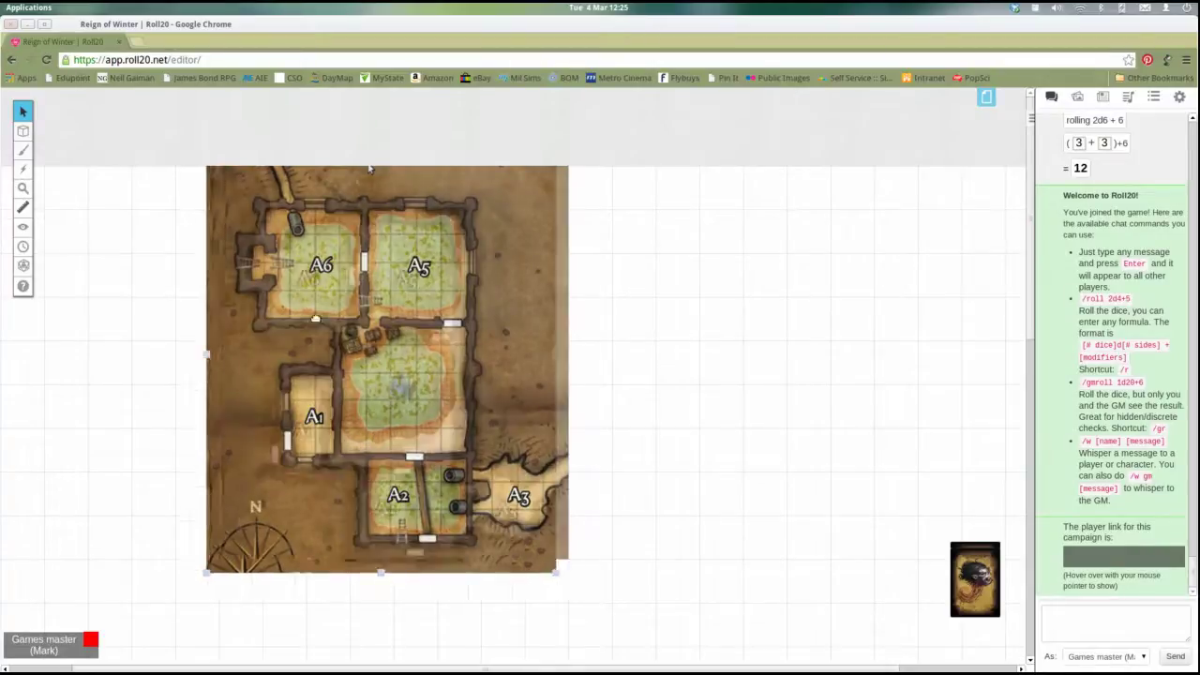
drag(370, 169, 236, 137)
right_click(334, 328)
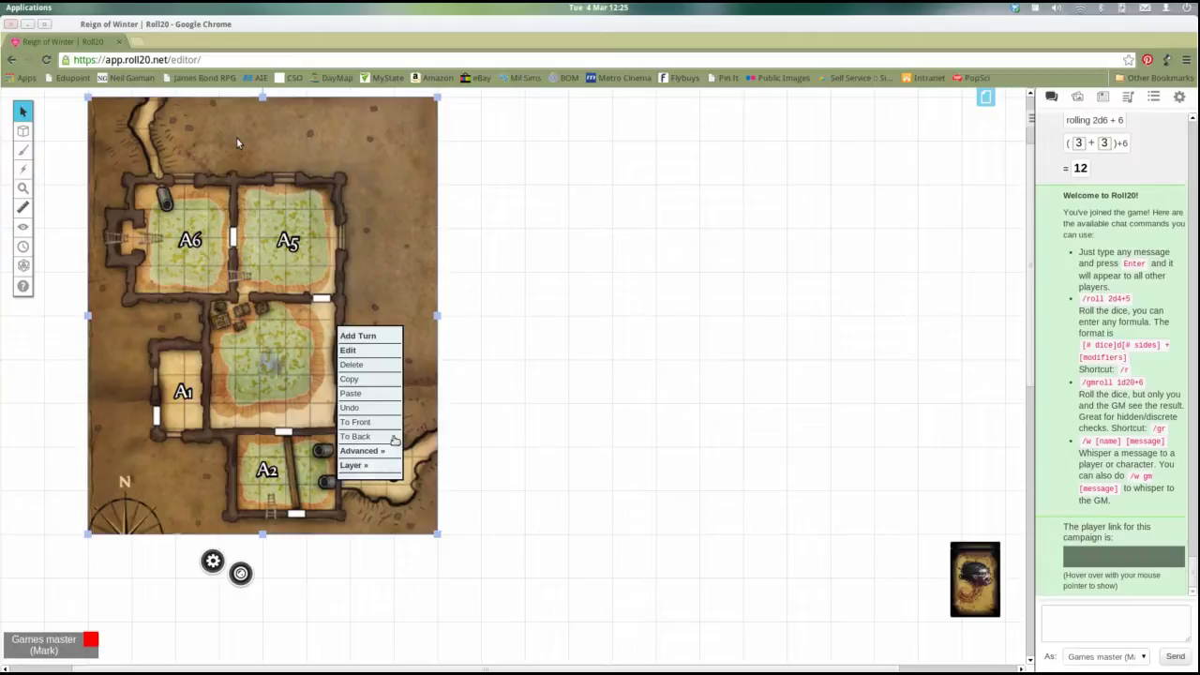
mouse_move(356, 465)
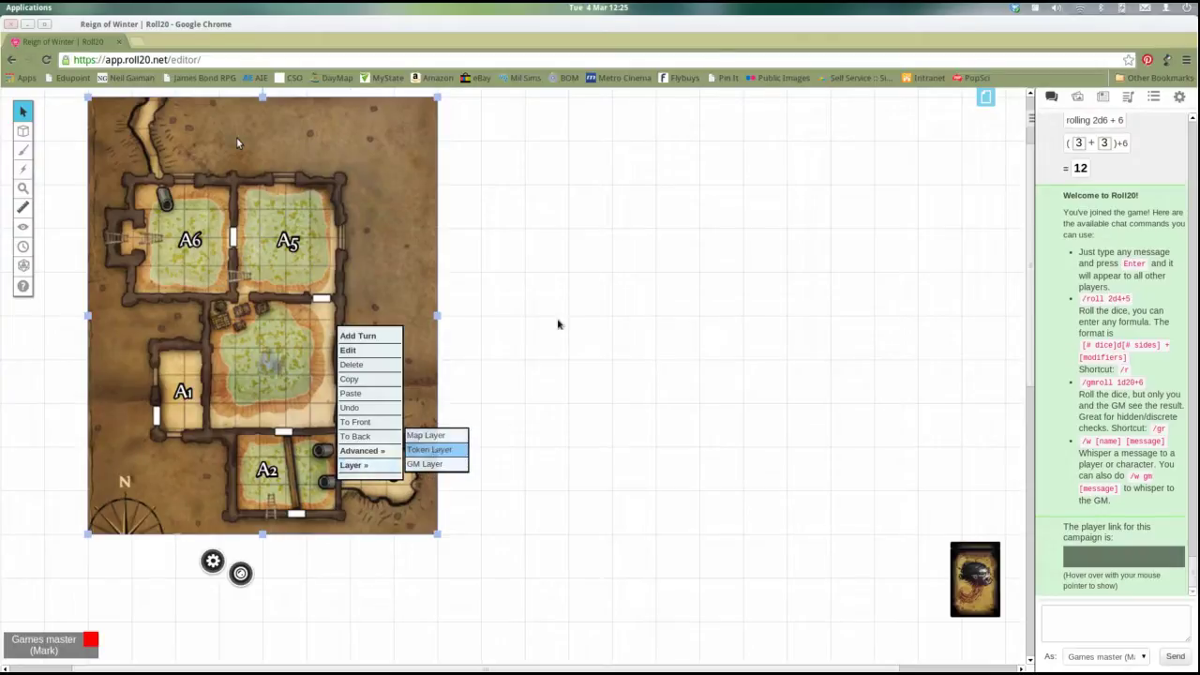
click(428, 449)
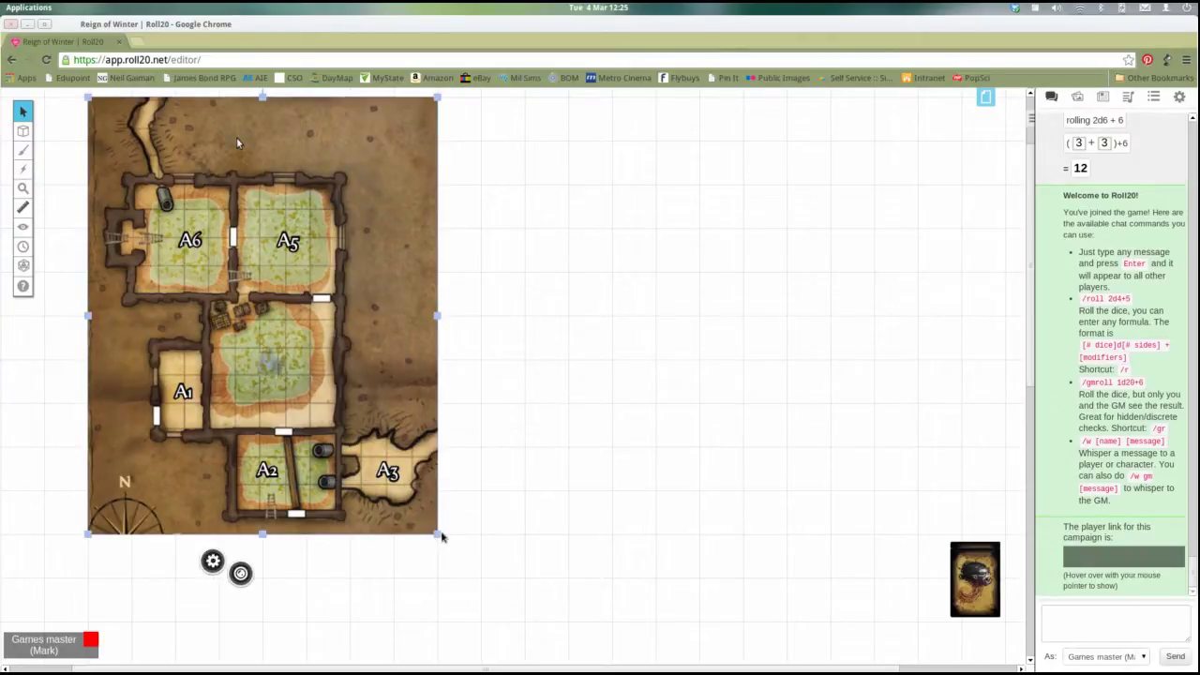
- Enlarge the sewer map to fill most of the page and place it on the Map Layer
drag(442, 536, 701, 656)
scroll(590, 430, down, 3)
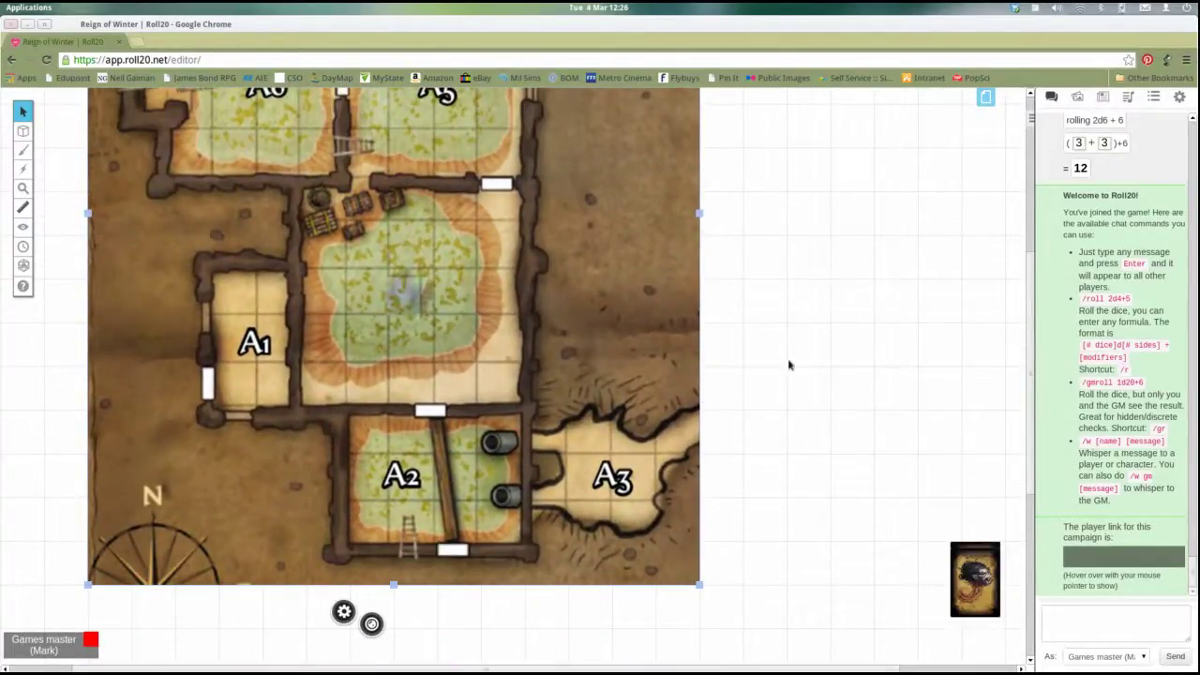
scroll(347, 144, up, 9)
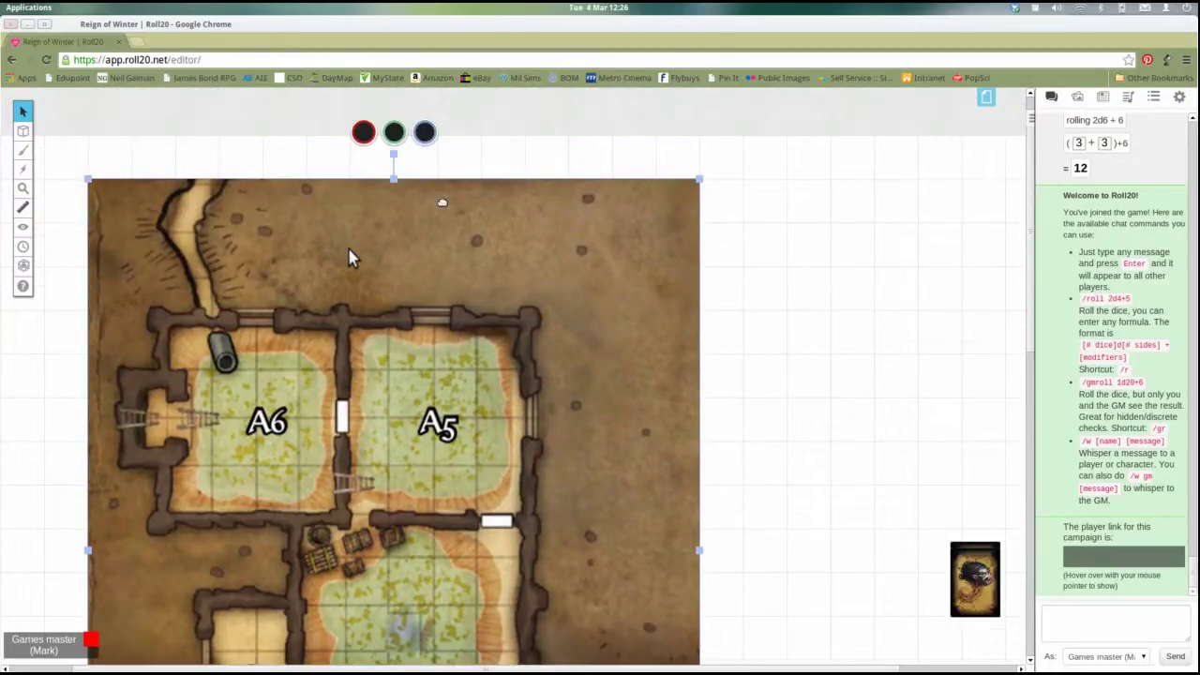
scroll(529, 254, down, 1)
right_click(640, 357)
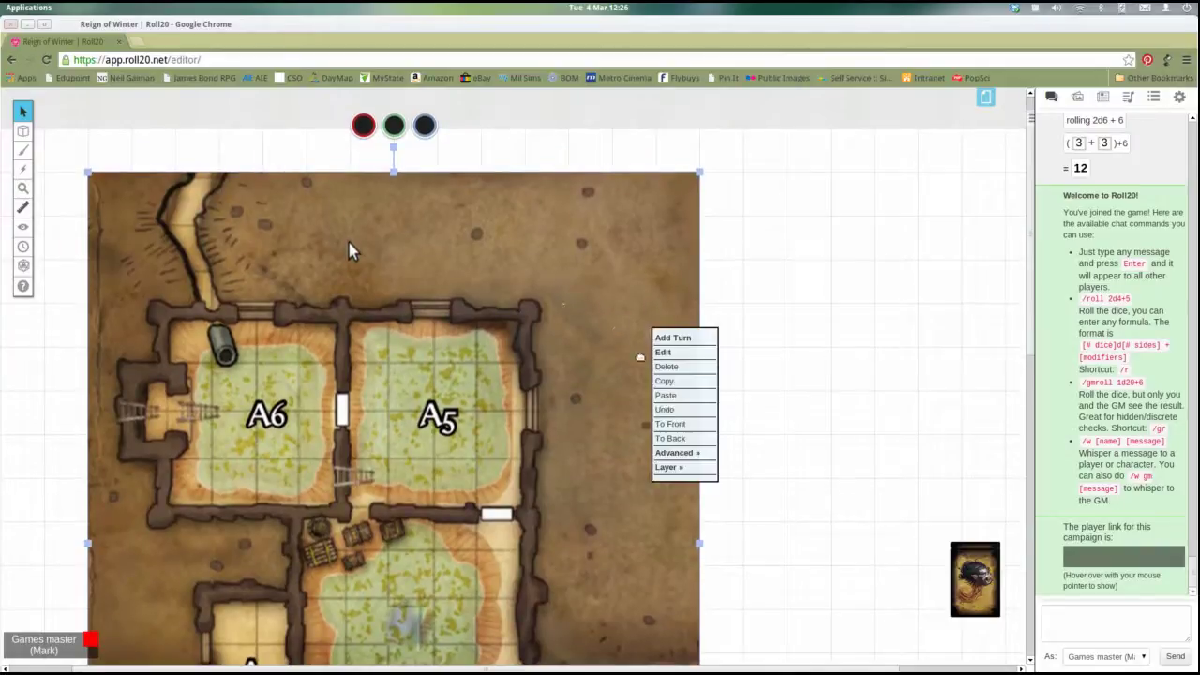
mouse_move(669, 467)
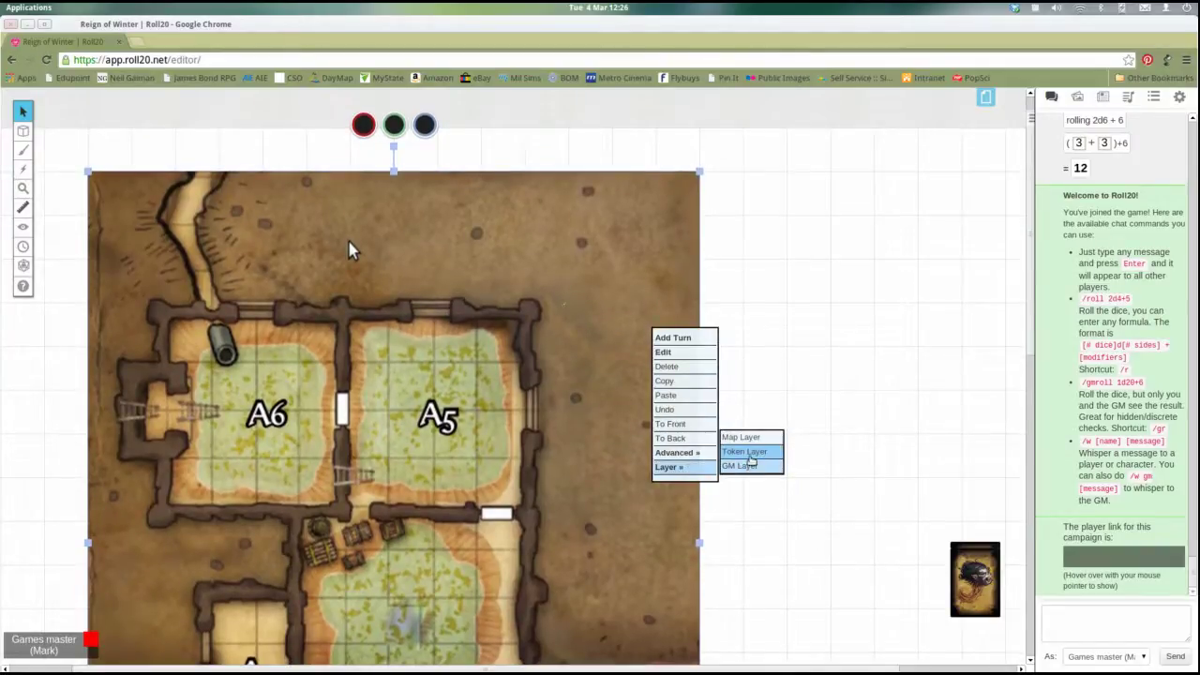
click(750, 438)
scroll(595, 423, down, 2)
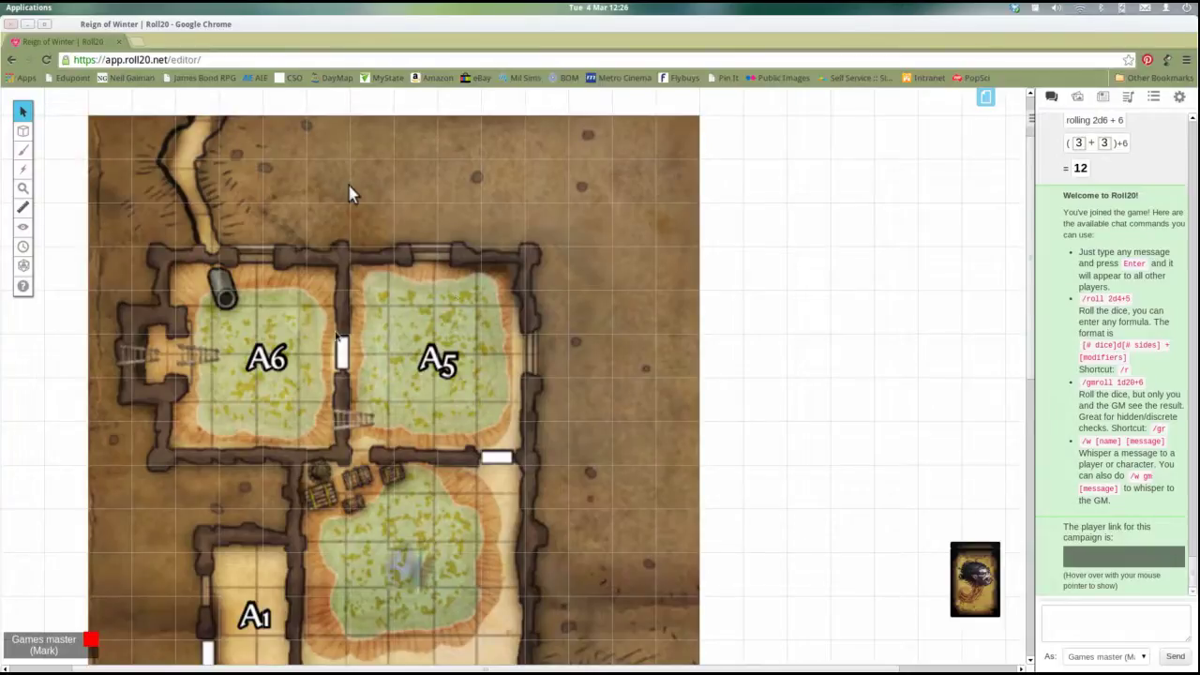
scroll(348, 192, down, 3)
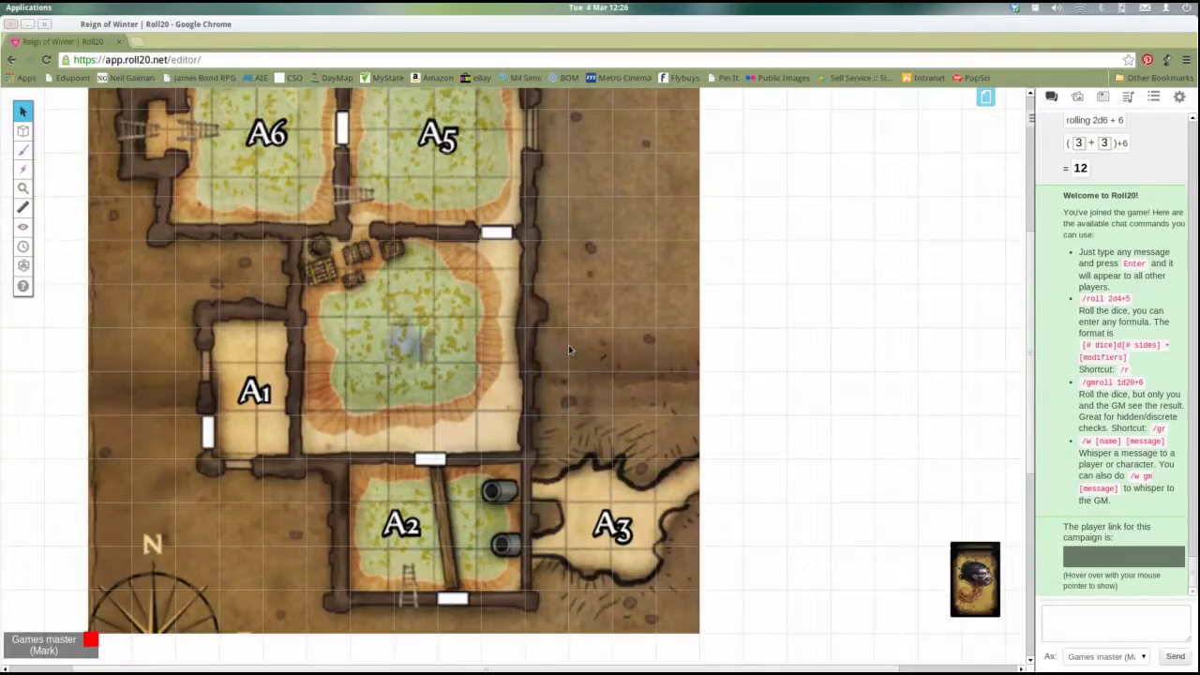
scroll(569, 350, up, 2)
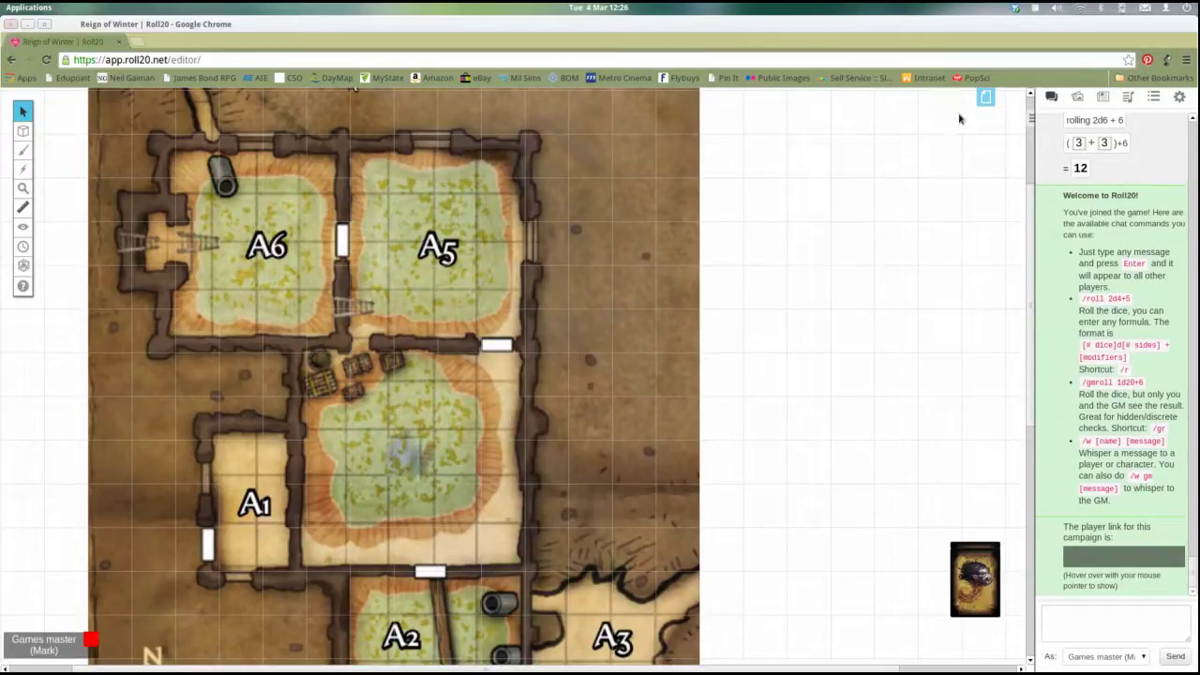
- Uncheck Grid Enabled in the Untitled page's settings and confirm with OK
click(984, 95)
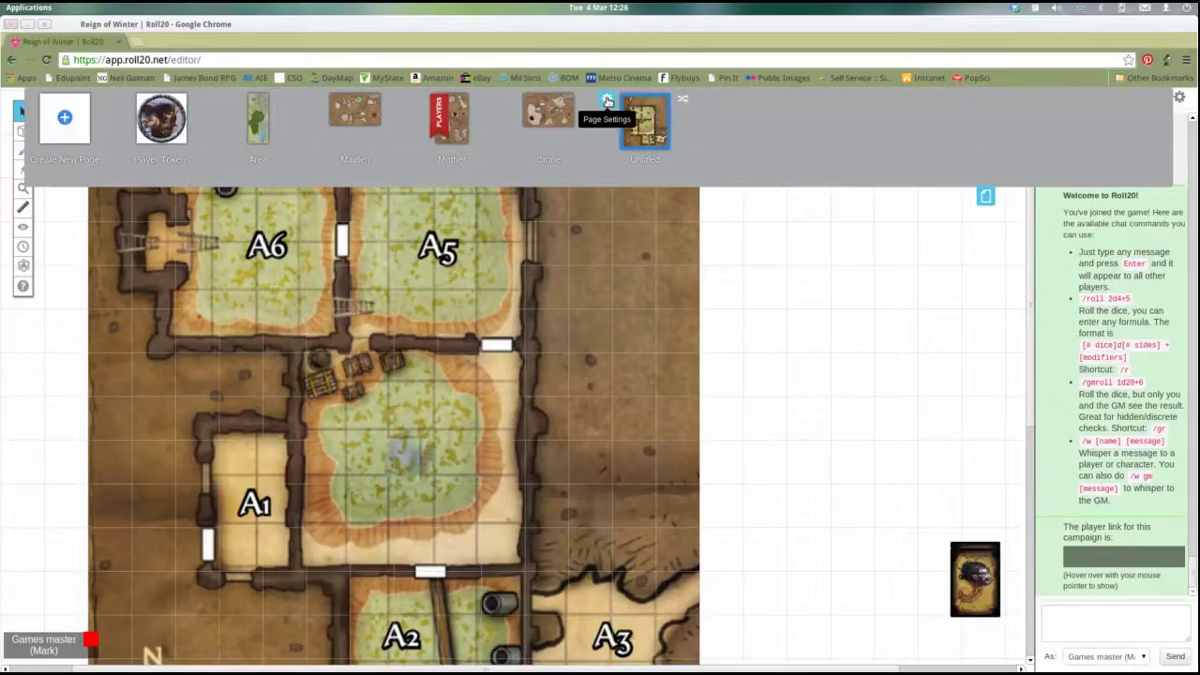
click(611, 108)
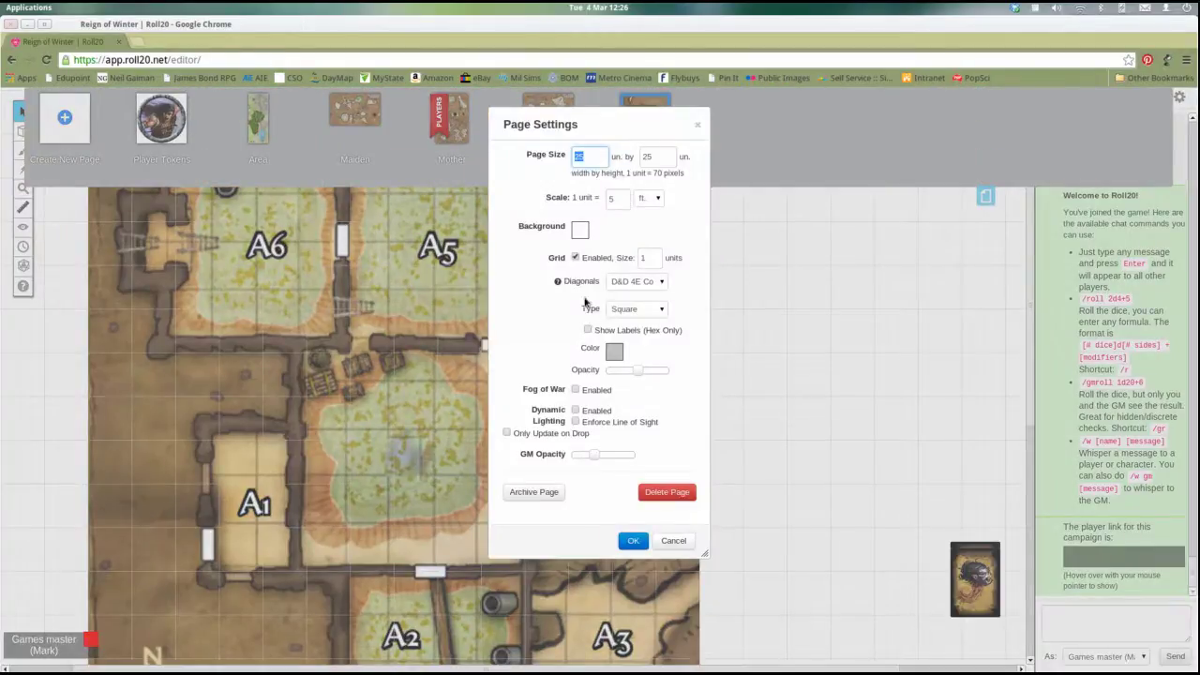
click(576, 257)
click(632, 541)
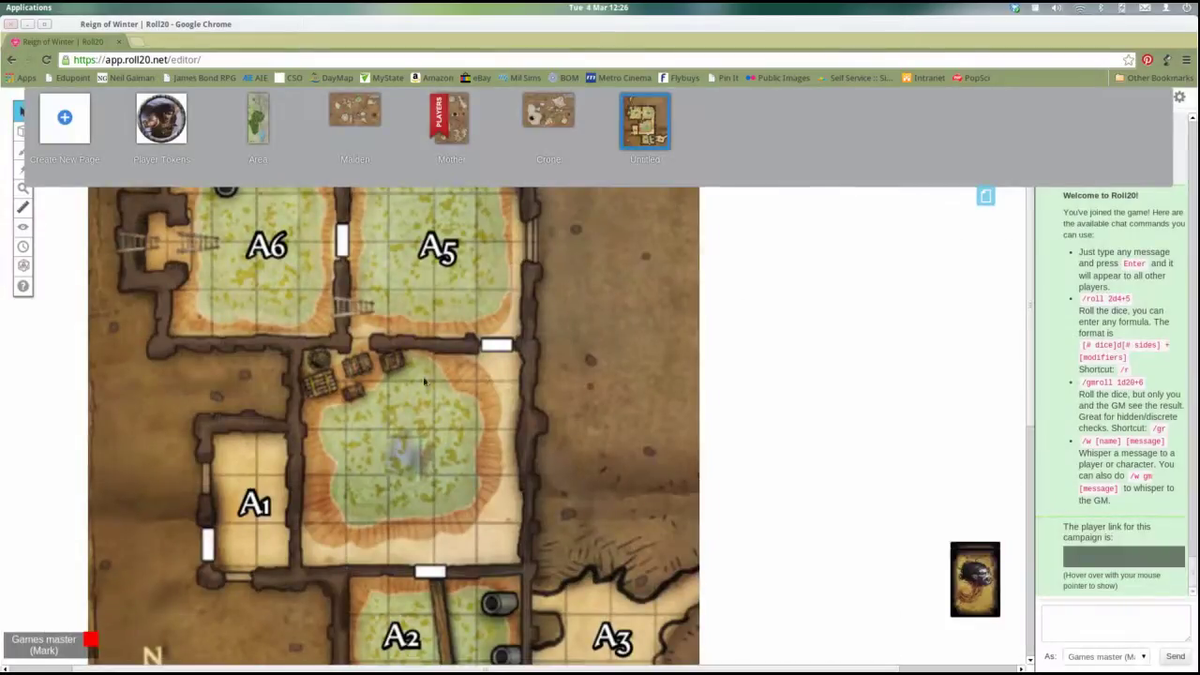
scroll(372, 390, up, 1)
scroll(372, 390, up, 1)
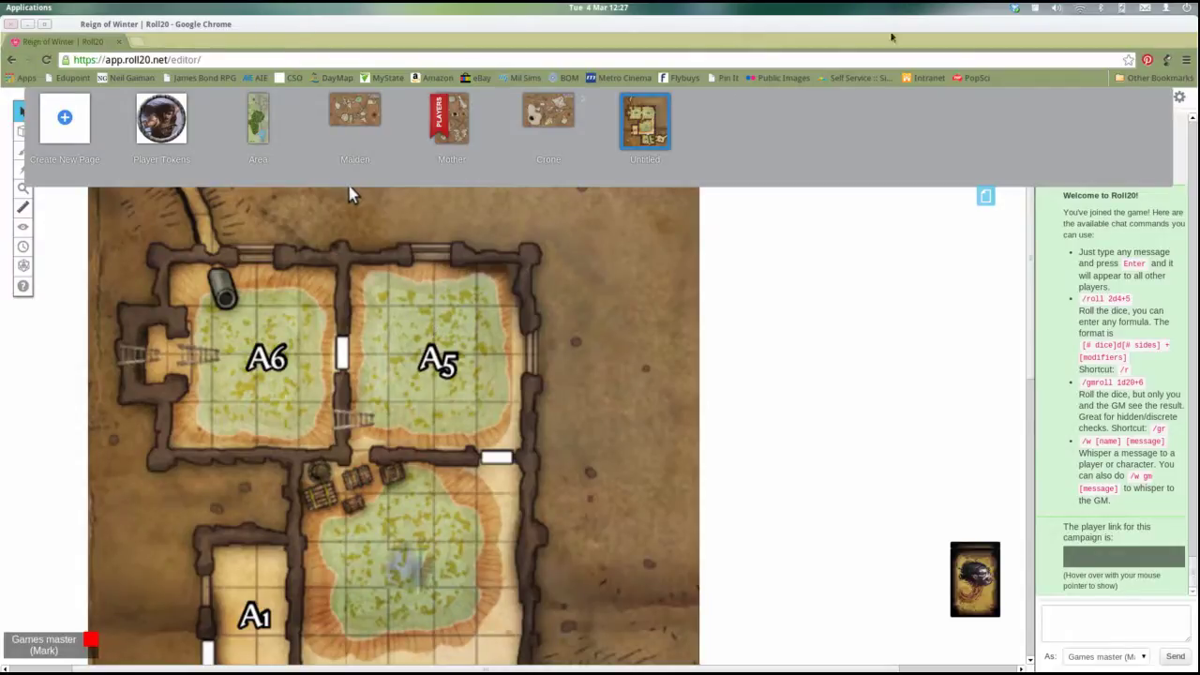
- Hide the Roll20 Chrome window and switch to the Files window
click(1039, 13)
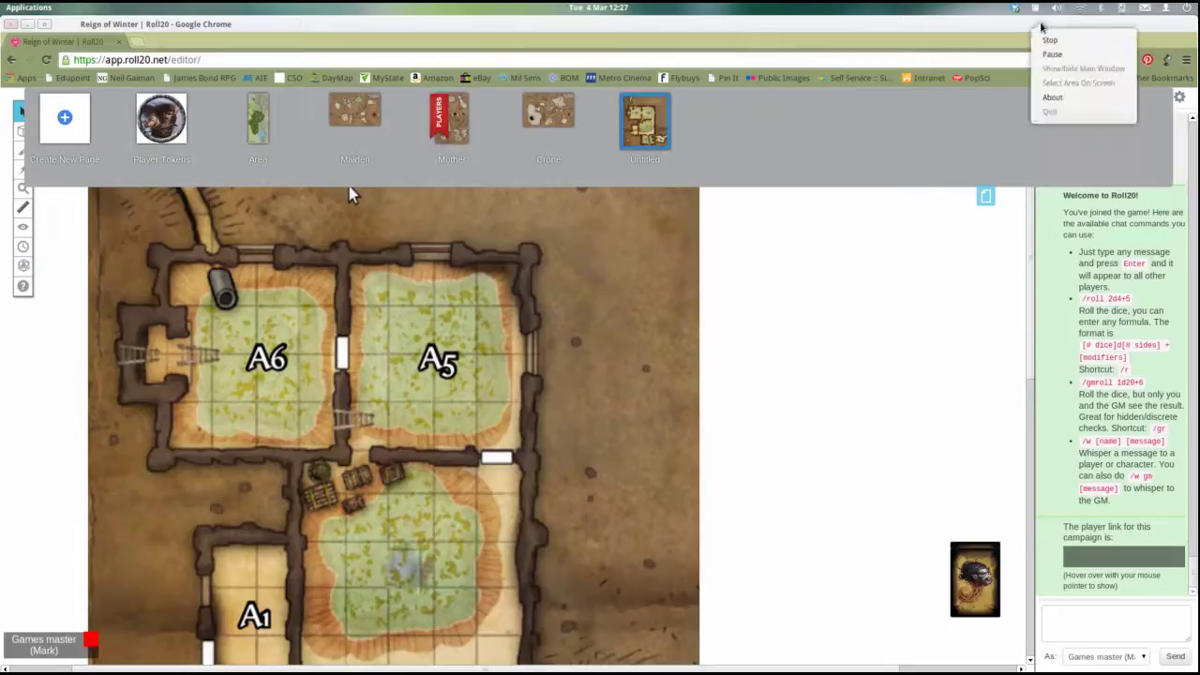
click(1044, 40)
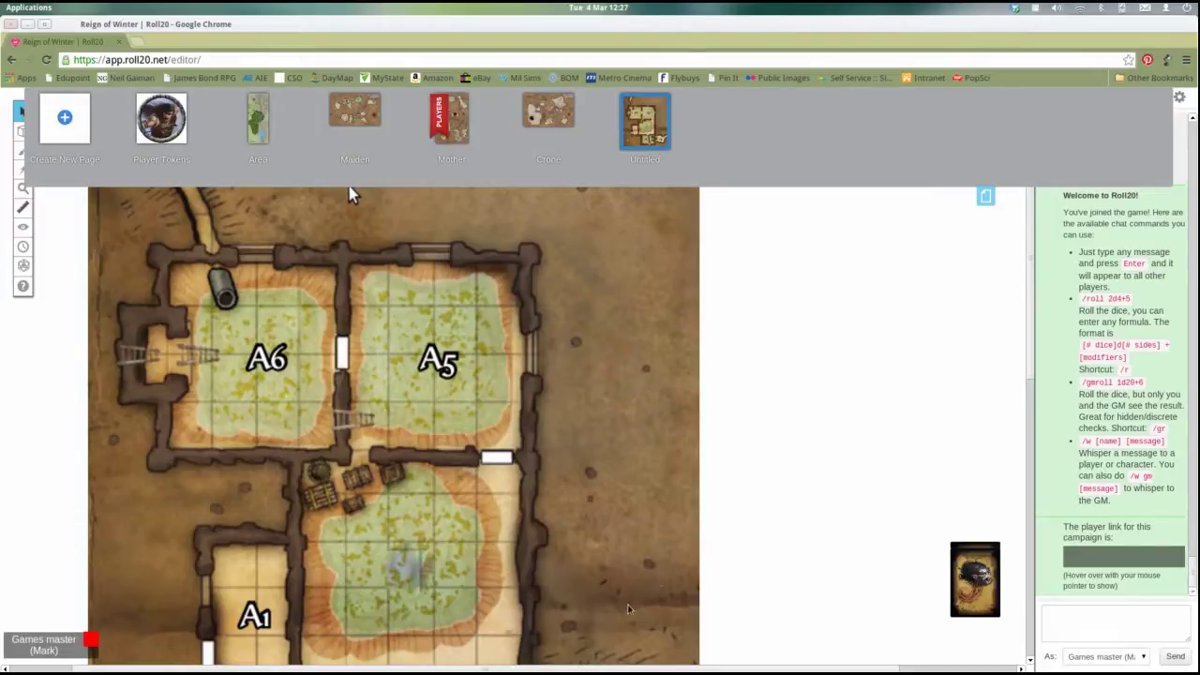
key(alt+Tab)
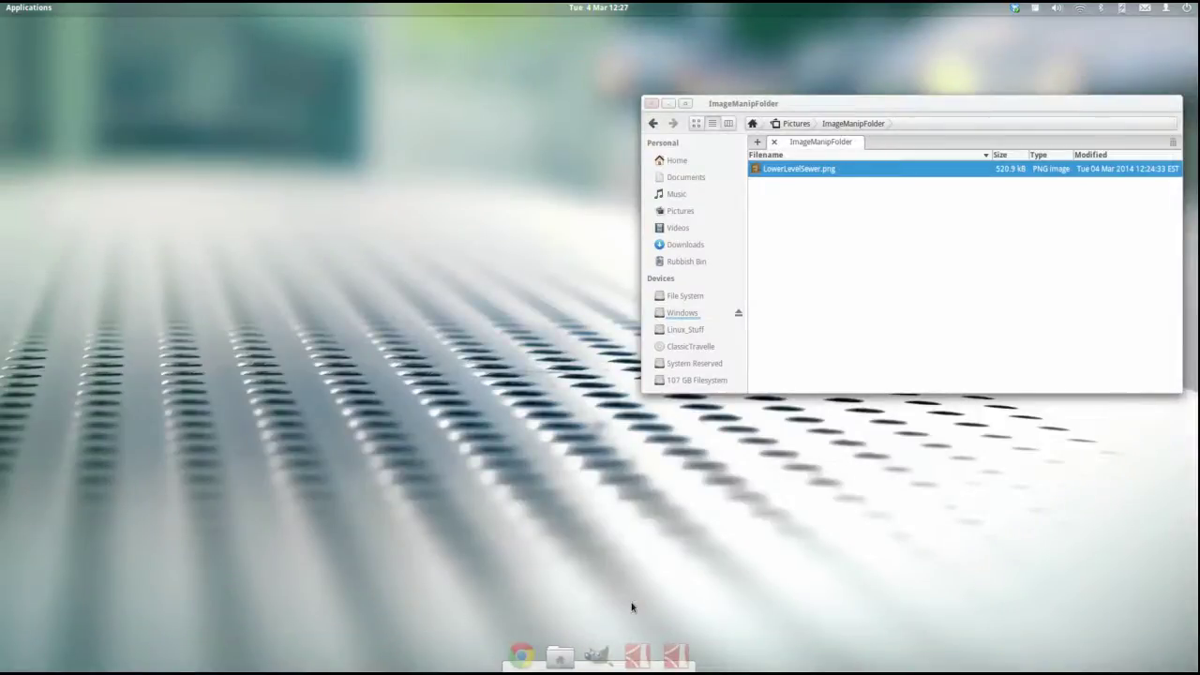
- Bring the Shards of Sin PDF forward and scroll to page 8 with Koriah Azmeren's portrait
key(alt+Tab)
key(alt+Tab)
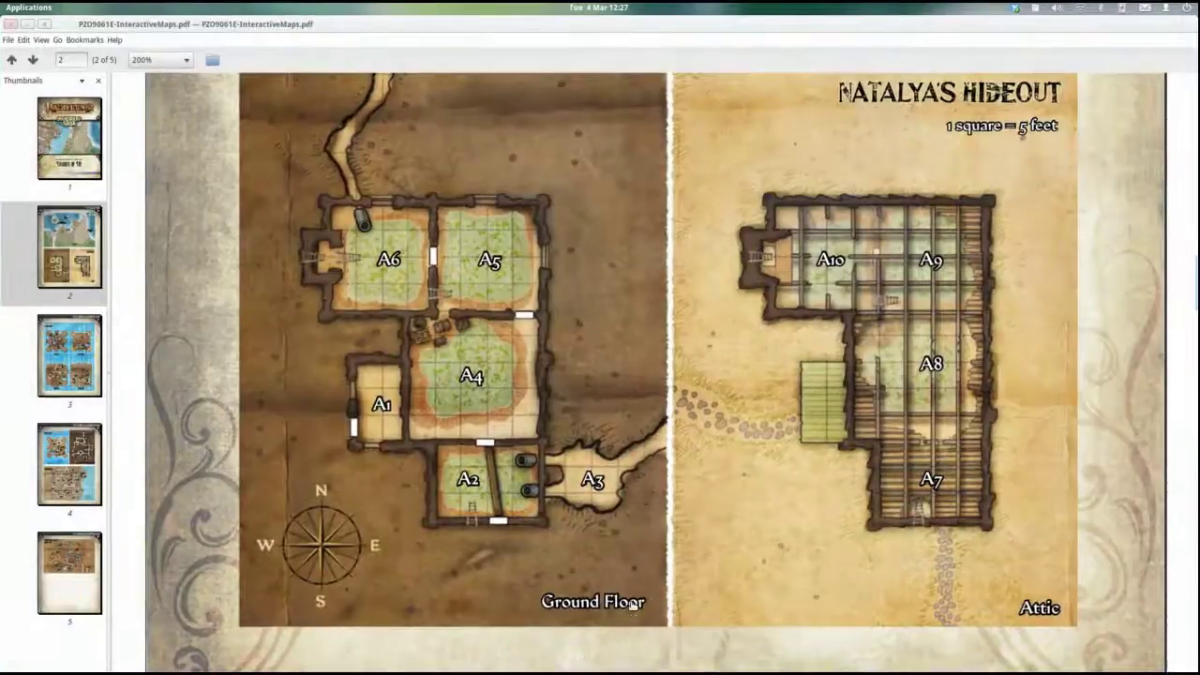
key(alt+Tab)
key(alt+Tab)
key(alt+Tab)
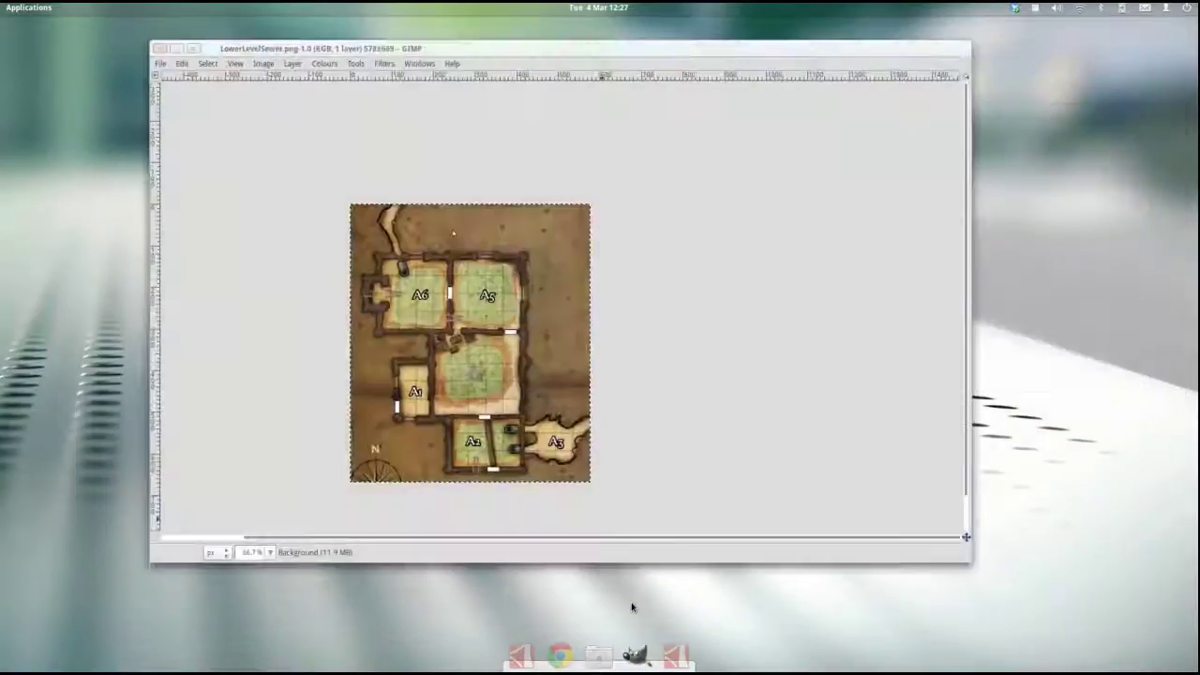
key(alt+Tab)
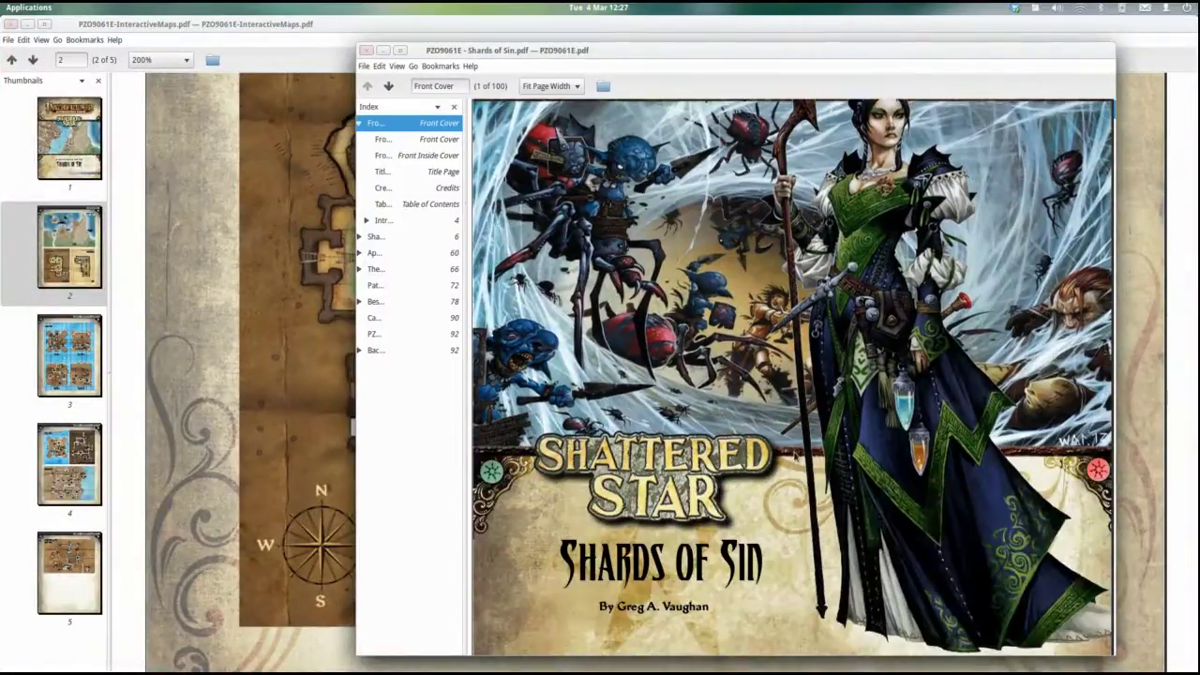
scroll(793, 379, up, 3)
scroll(793, 457, down, 20)
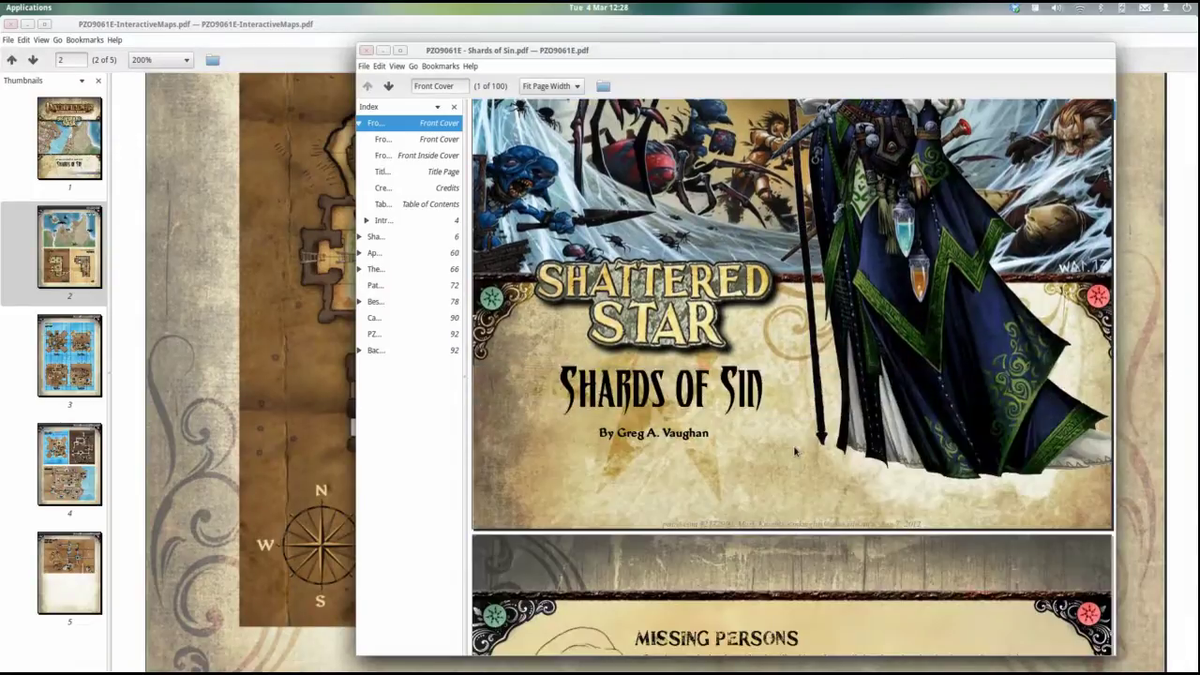
scroll(790, 457, down, 20)
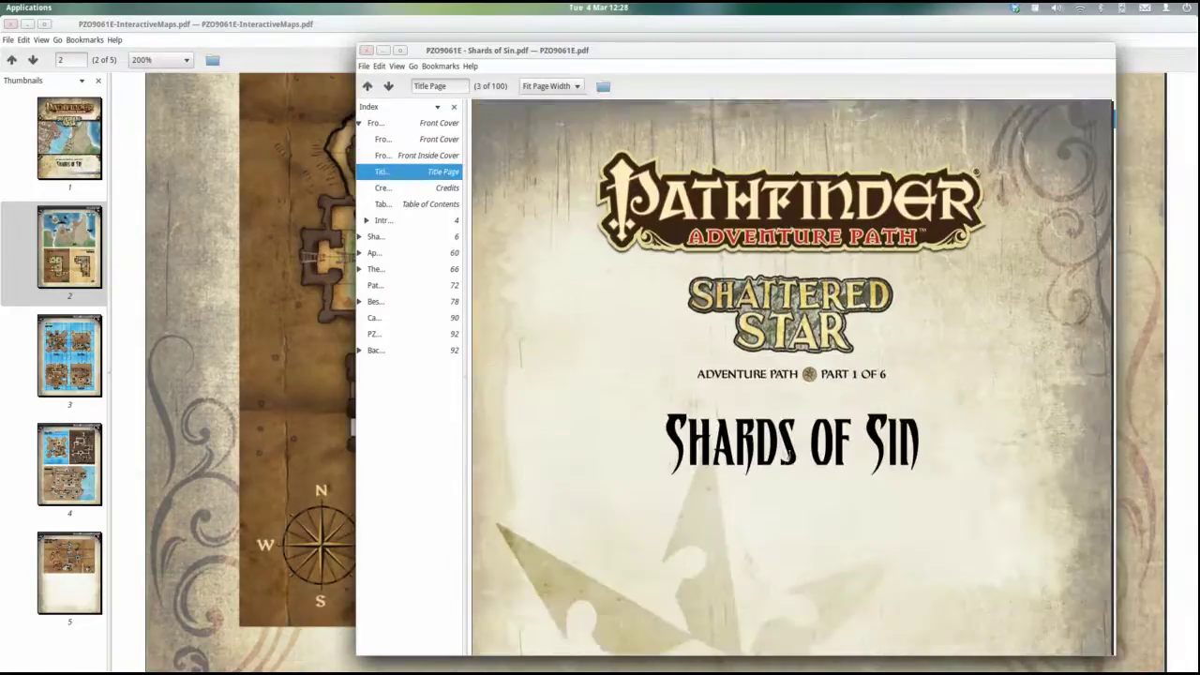
scroll(787, 458, down, 20)
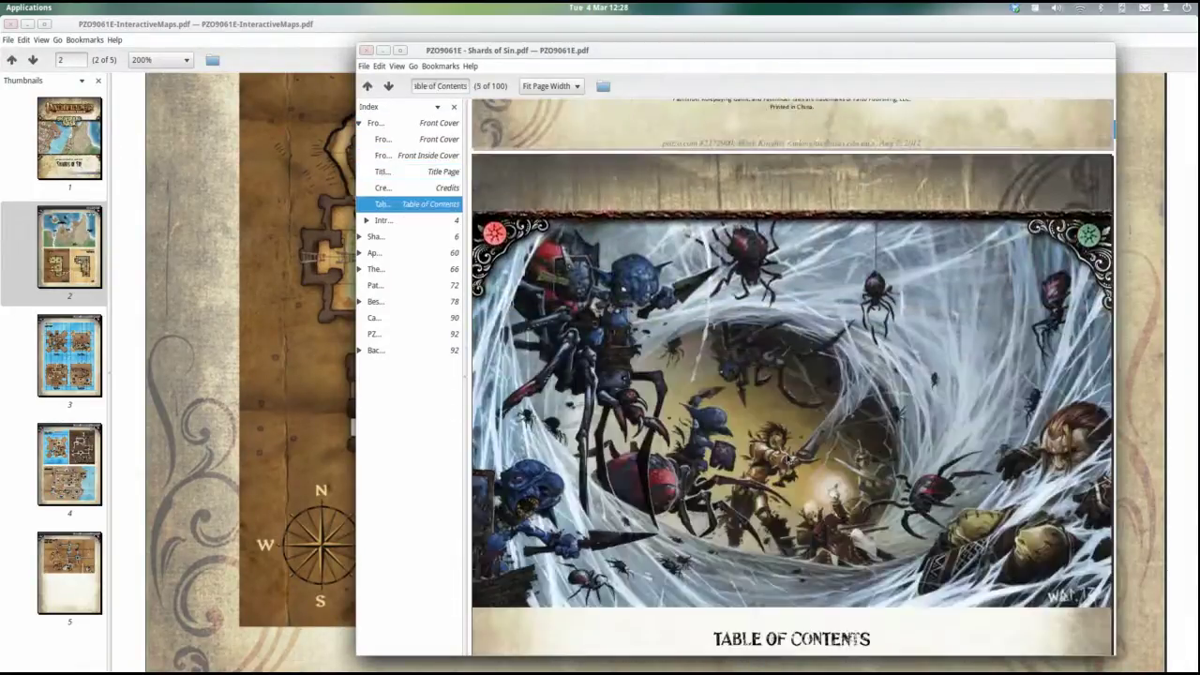
scroll(786, 458, down, 20)
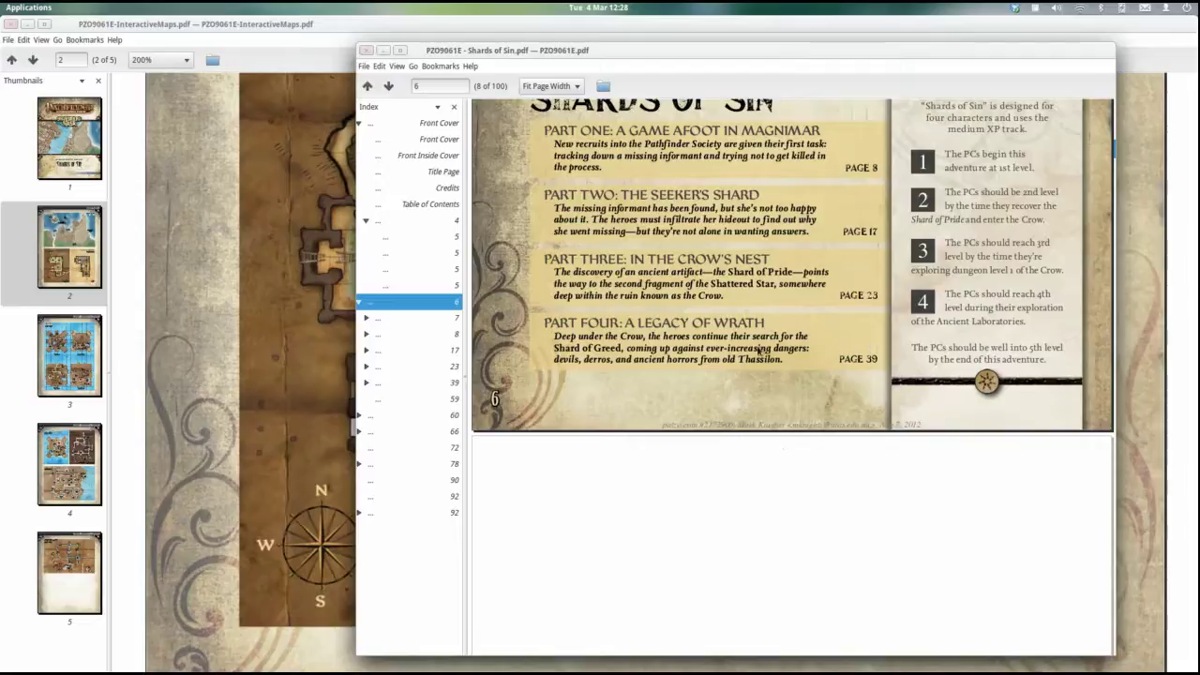
scroll(759, 343, down, 10)
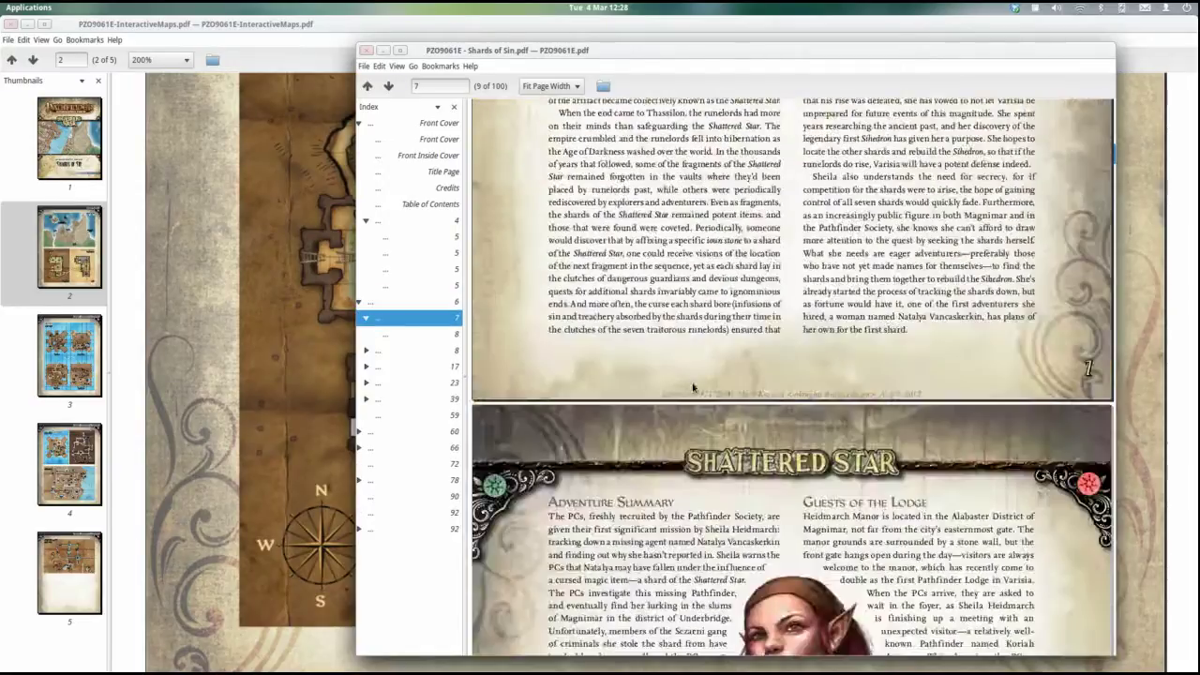
scroll(719, 352, down, 10)
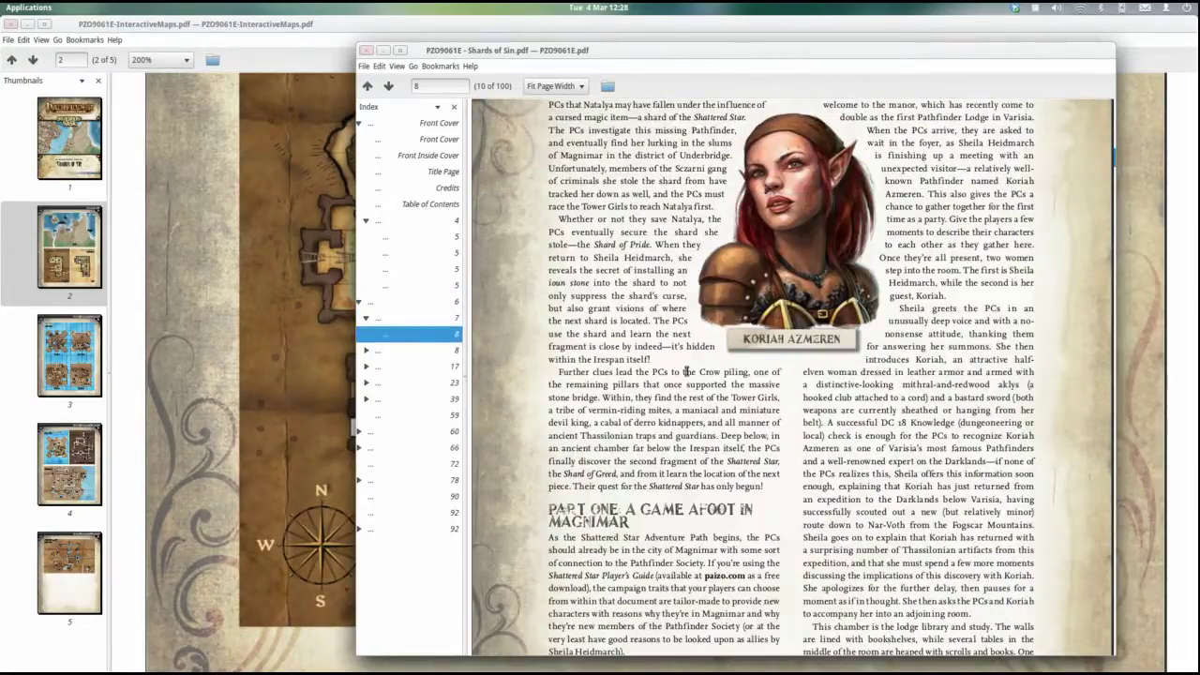
scroll(687, 371, up, 4)
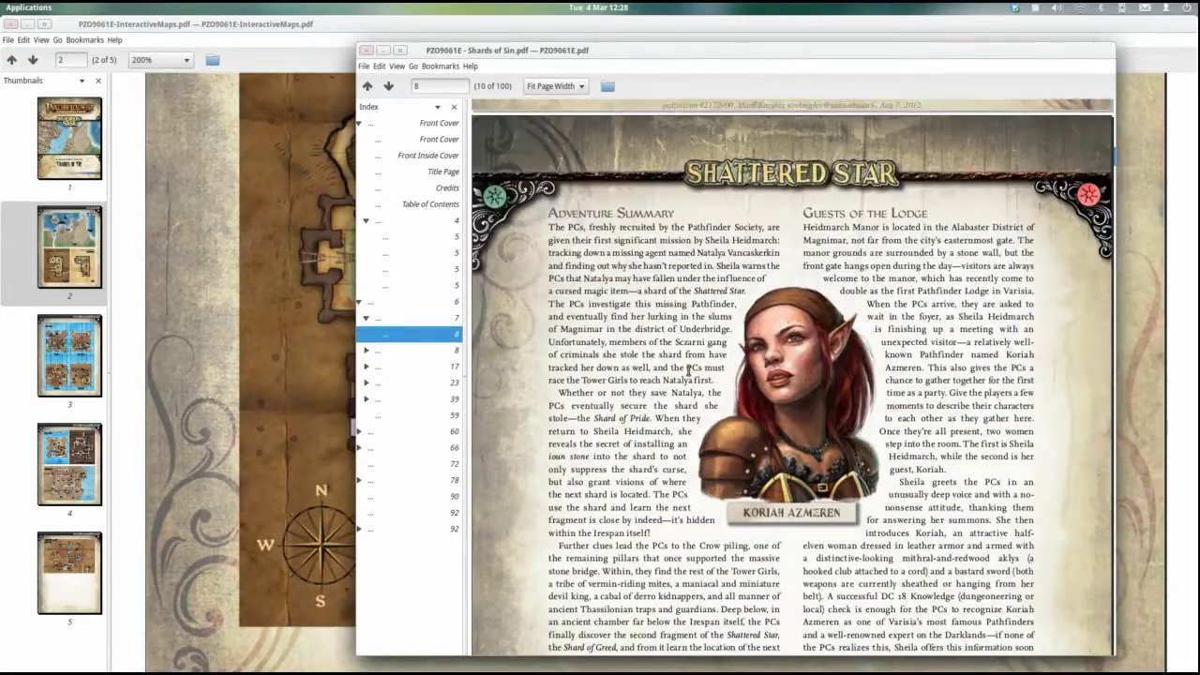
- Zoom page 8 to 300%, centre the Koriah portrait horizontally, and switch back to GIMP
click(579, 92)
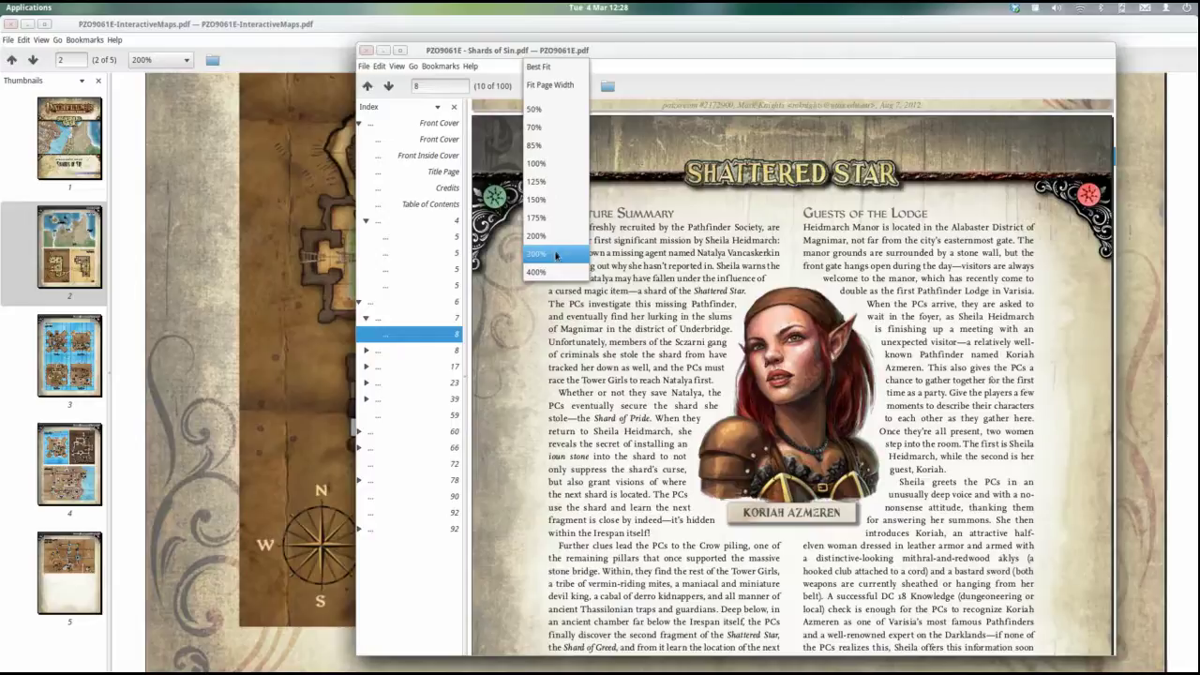
click(556, 255)
scroll(782, 304, down, 5)
scroll(782, 304, up, 3)
scroll(779, 305, down, 4)
scroll(779, 305, up, 6)
scroll(774, 297, down, 2)
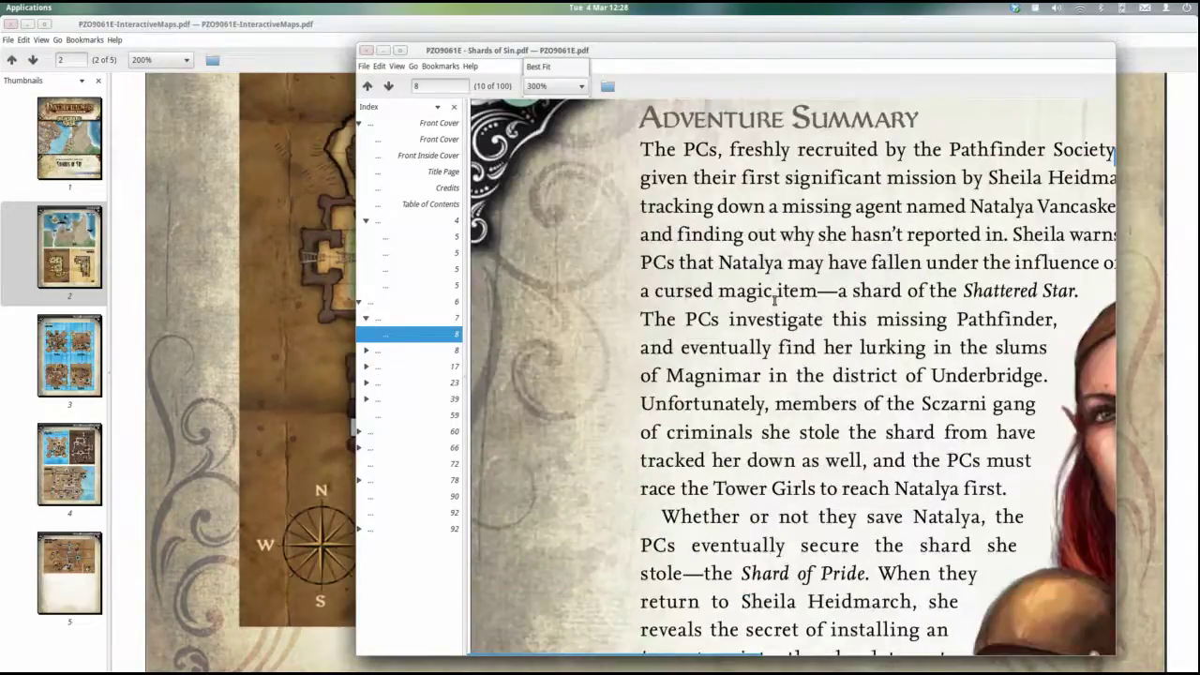
scroll(774, 298, down, 4)
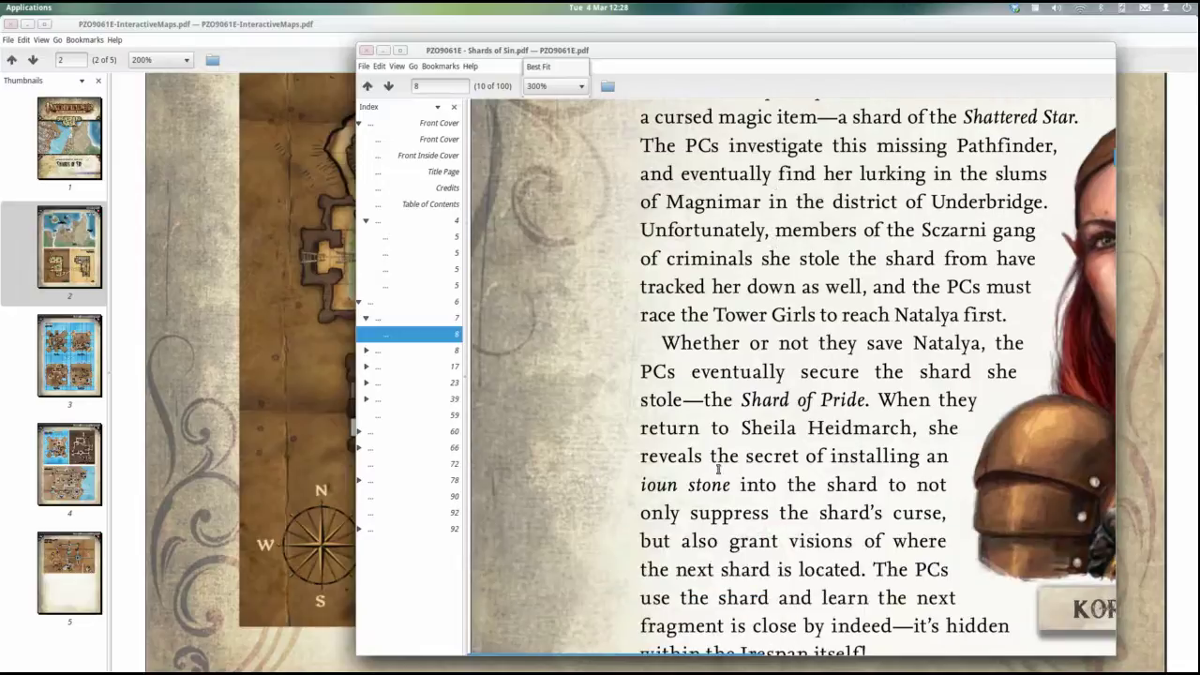
drag(681, 660, 908, 647)
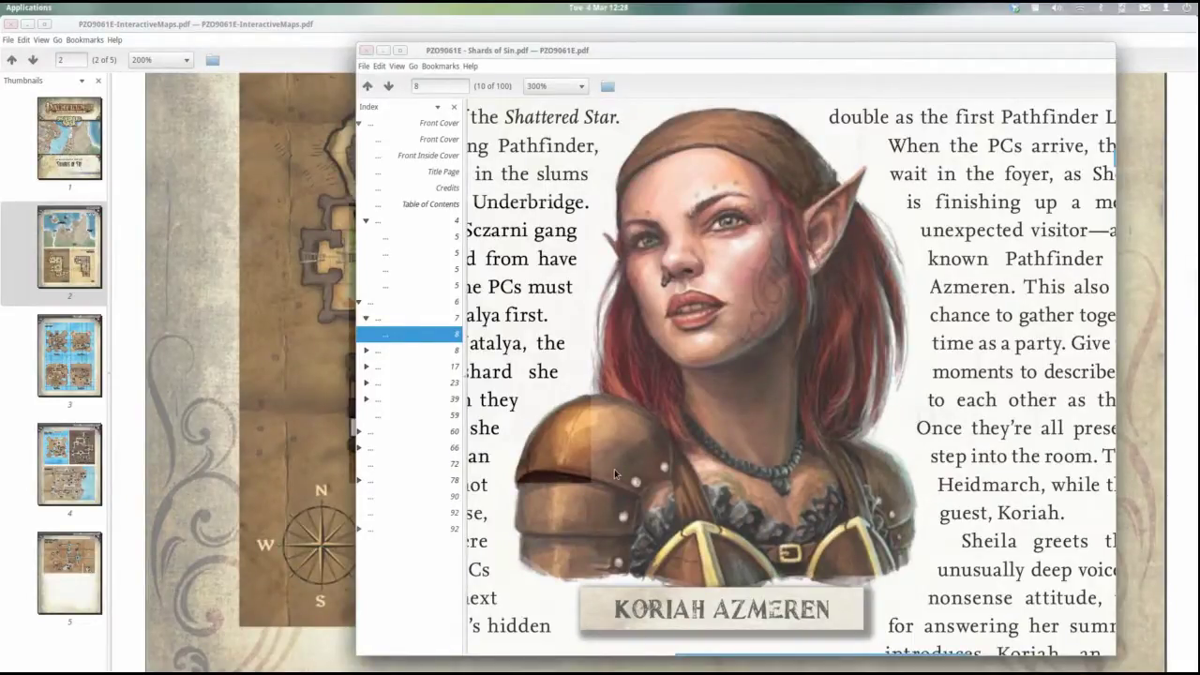
key(alt+Tab)
key(alt+Tab)
key(alt+Tab)
key(alt+Tab)
key(alt+Tab)
key(alt+Tab)
key(alt+Tab)
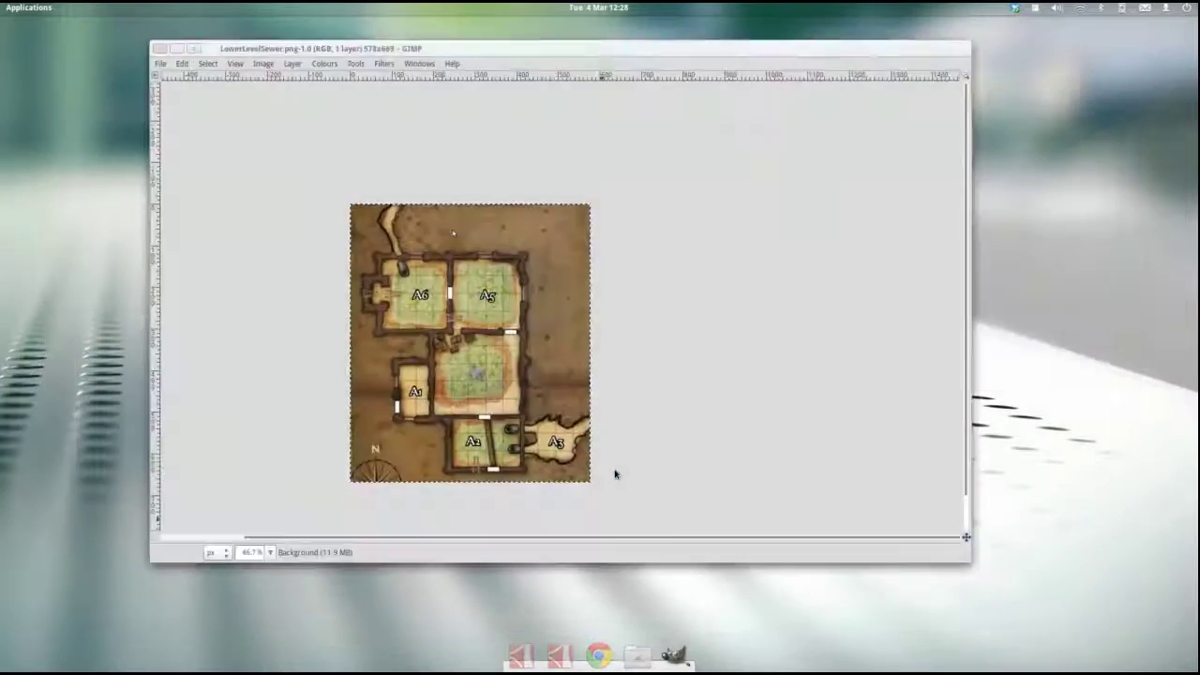
key(alt+Tab)
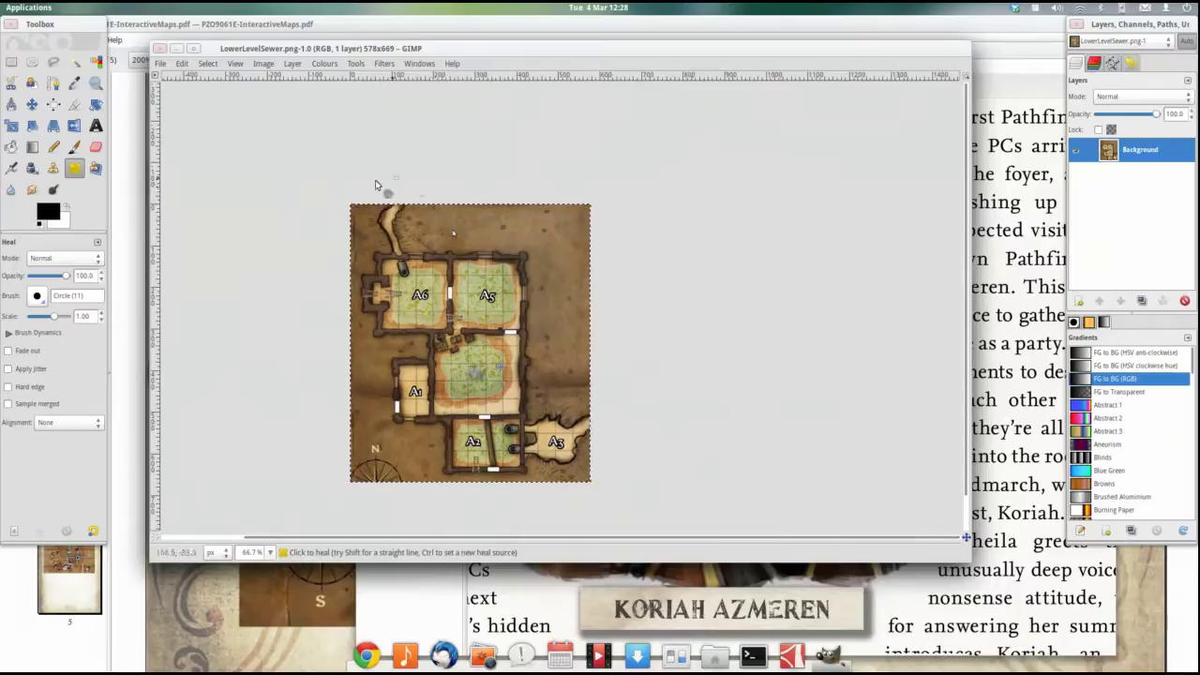
click(160, 65)
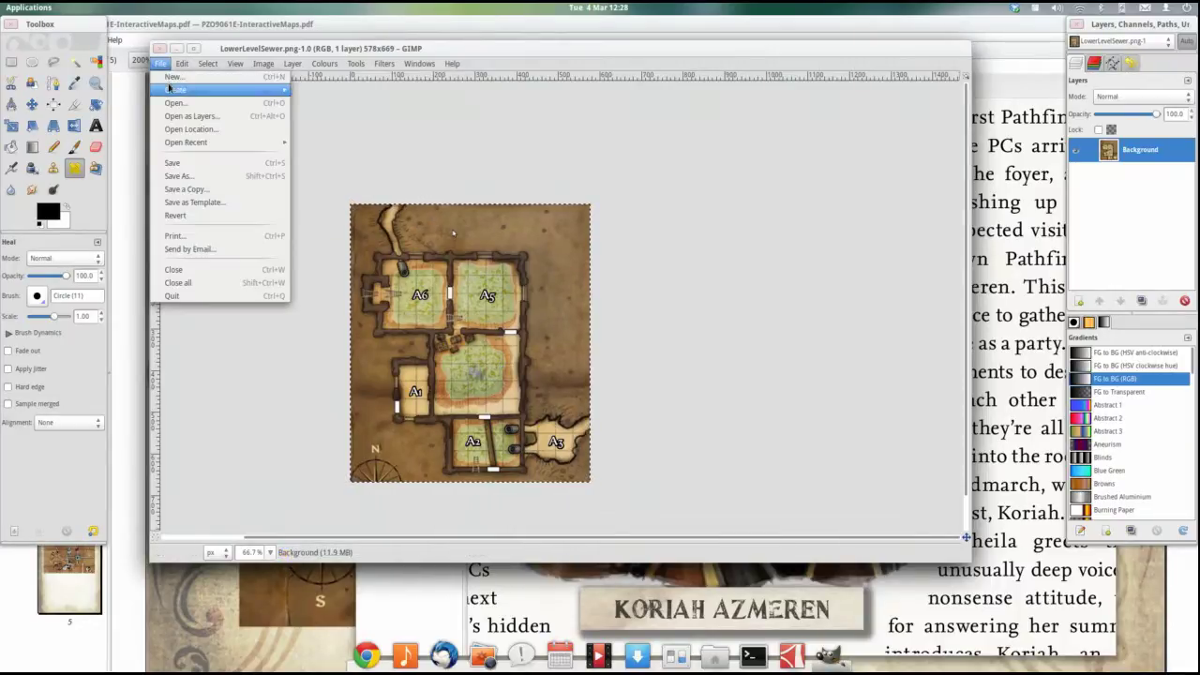
click(178, 81)
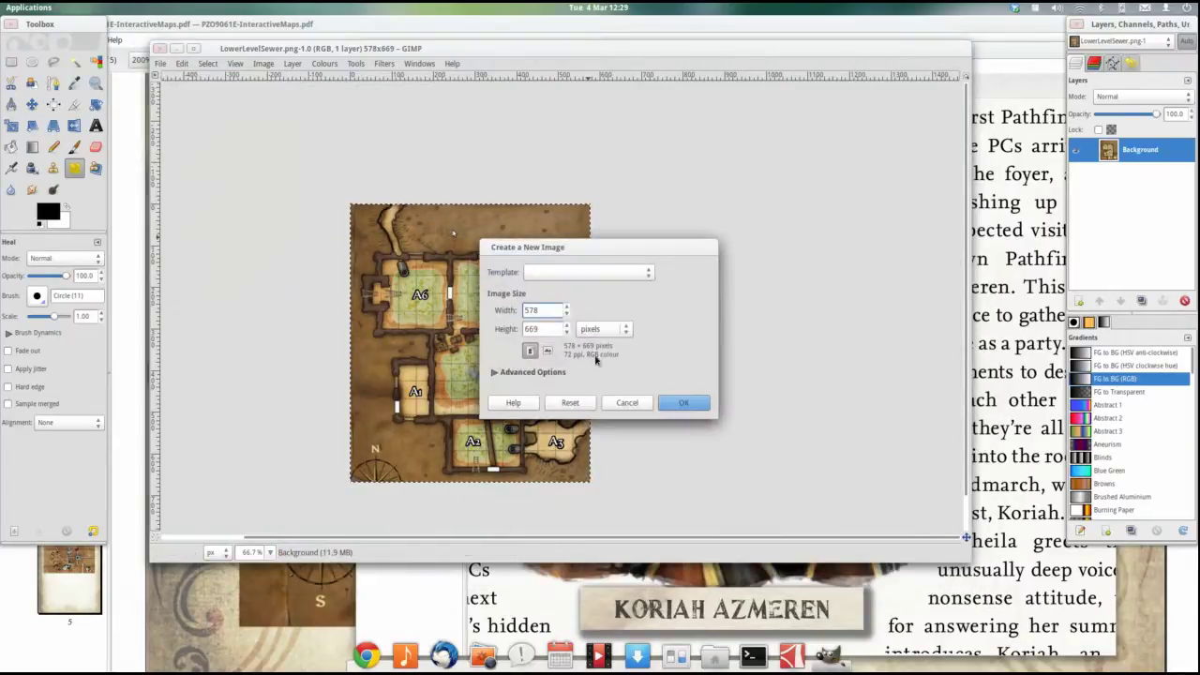
click(628, 402)
click(161, 64)
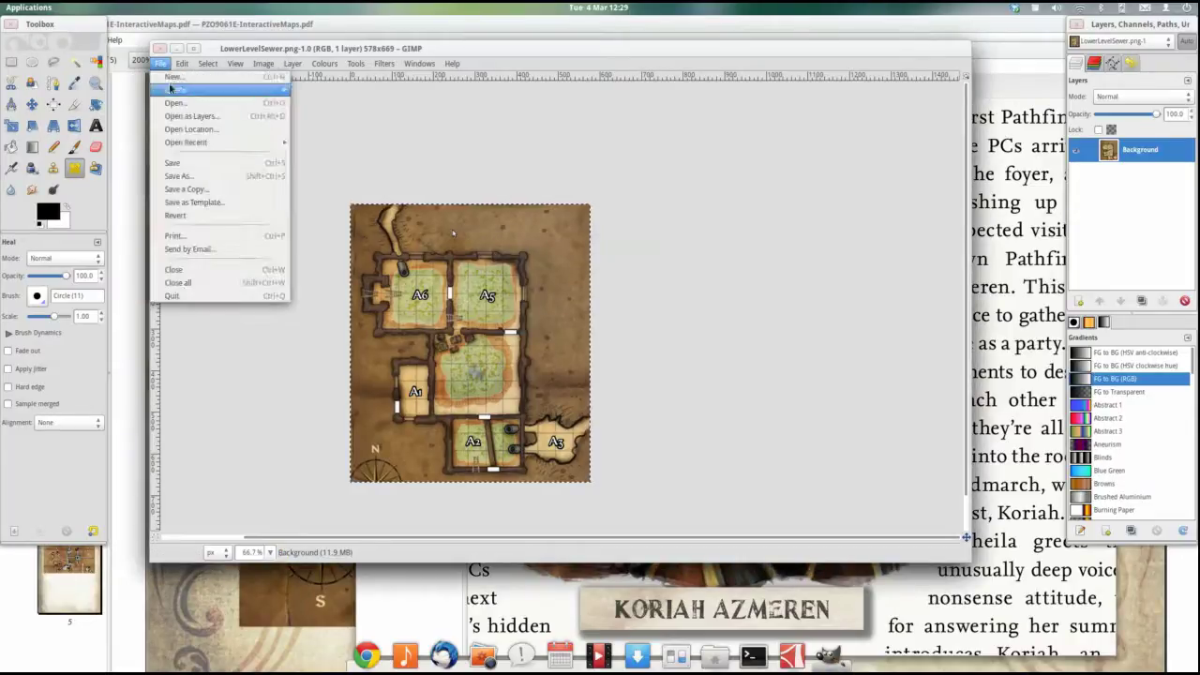
click(176, 103)
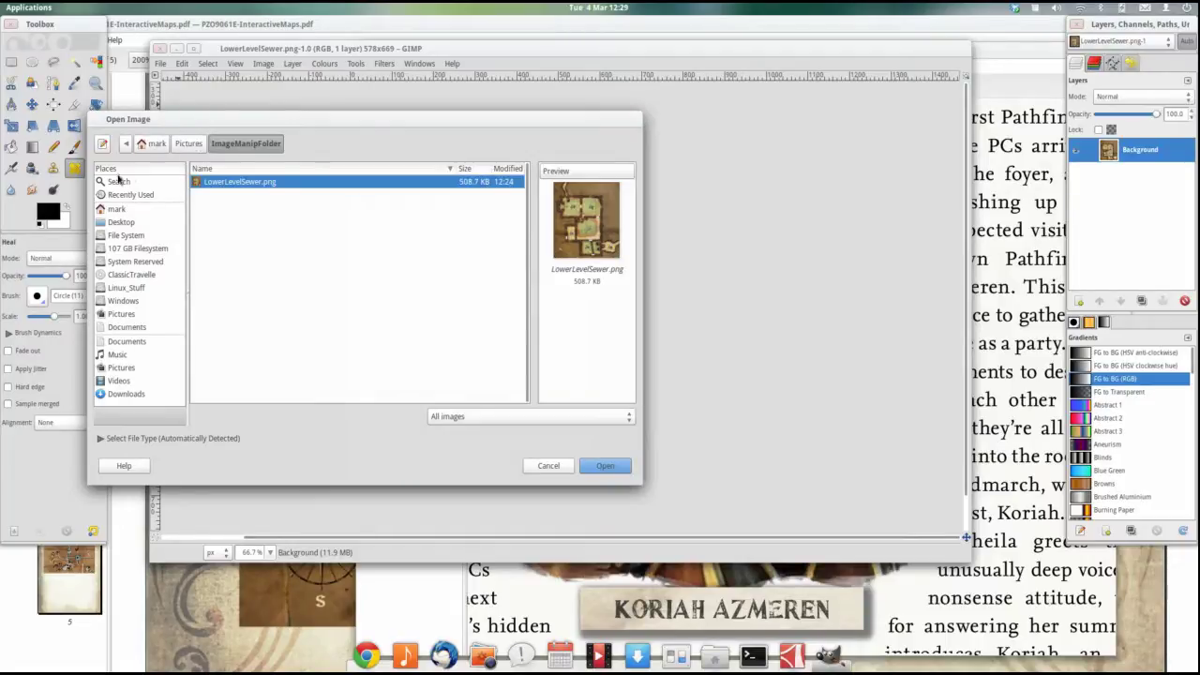
click(152, 143)
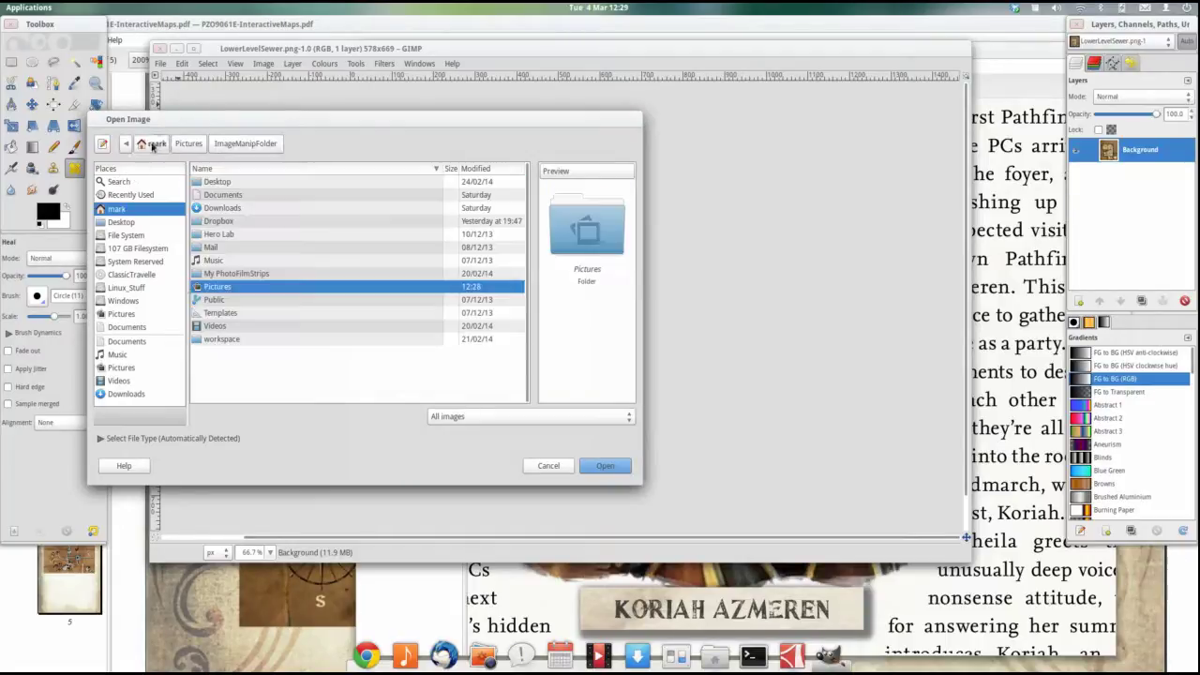
click(138, 196)
click(255, 183)
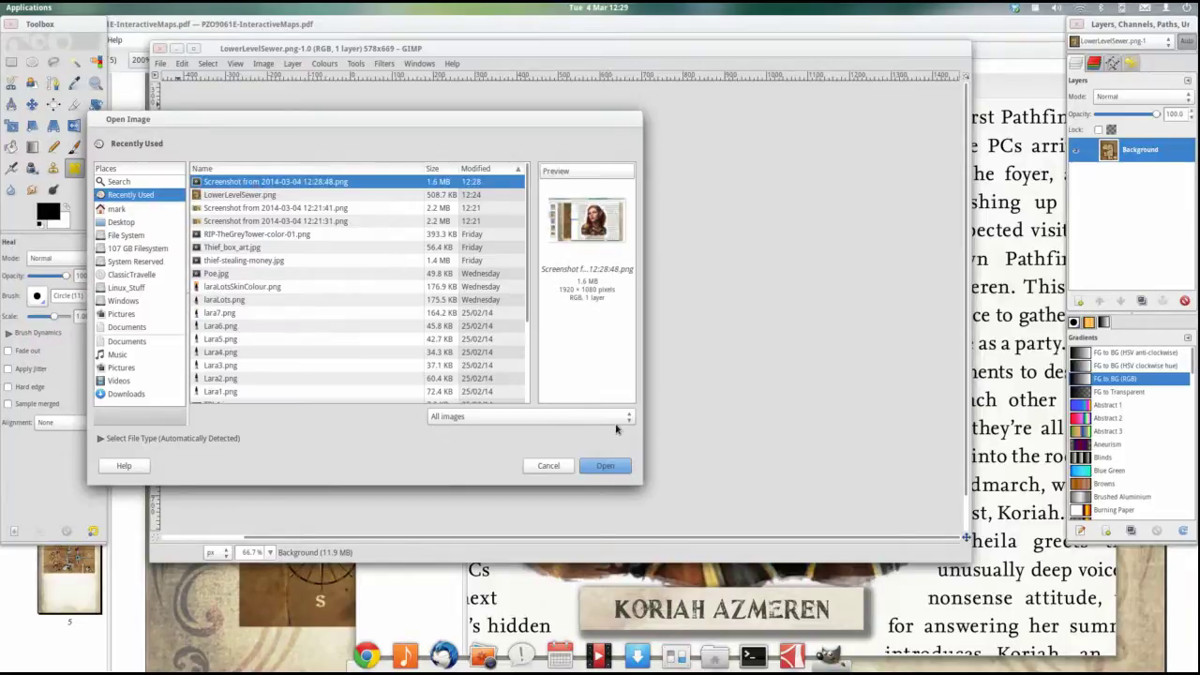
click(606, 466)
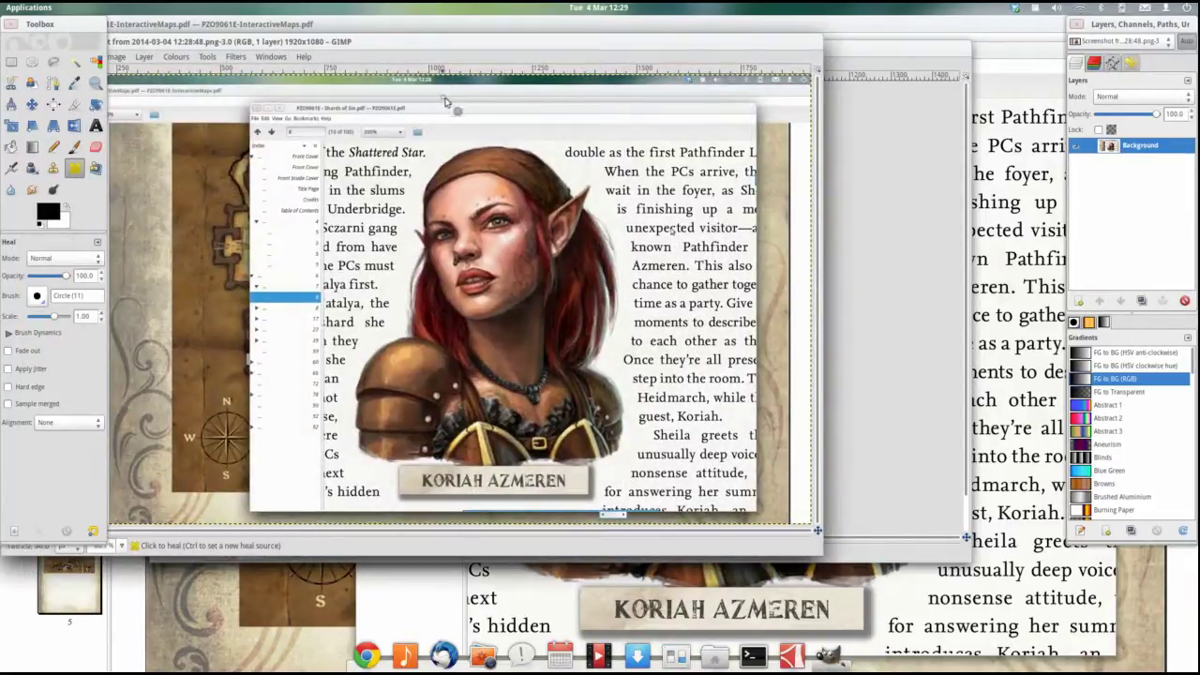
- Draw a rectangle selection around the Koriah portrait and crop the image to it (716×874)
click(11, 62)
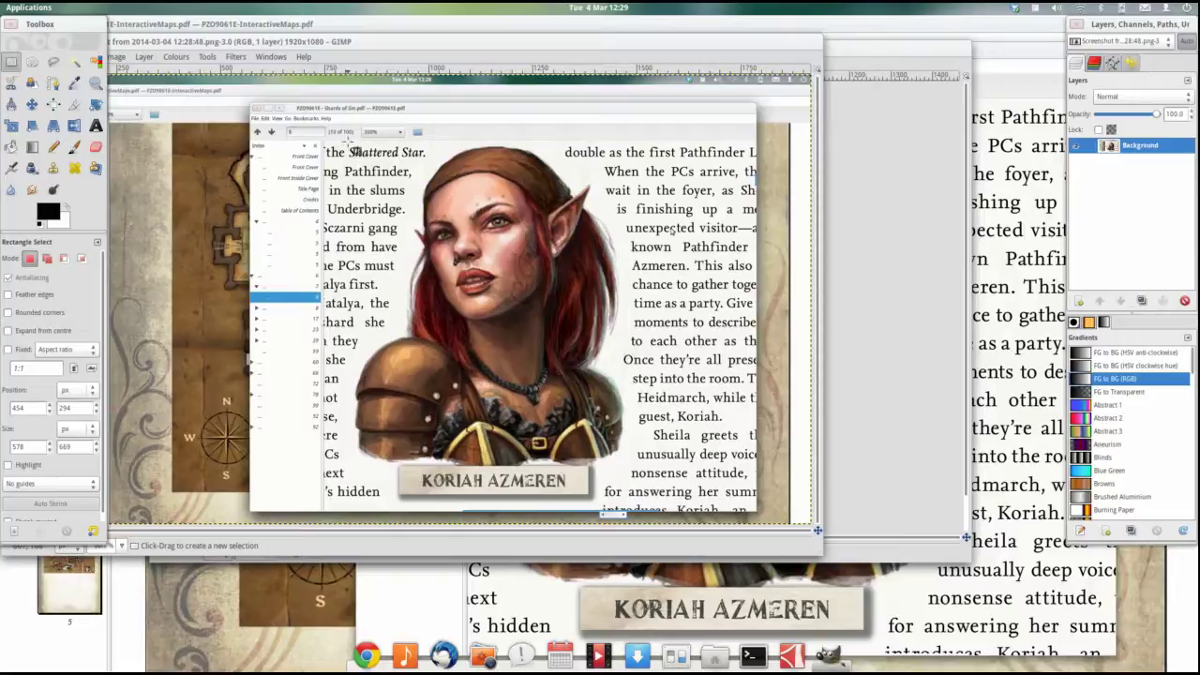
drag(348, 144, 648, 513)
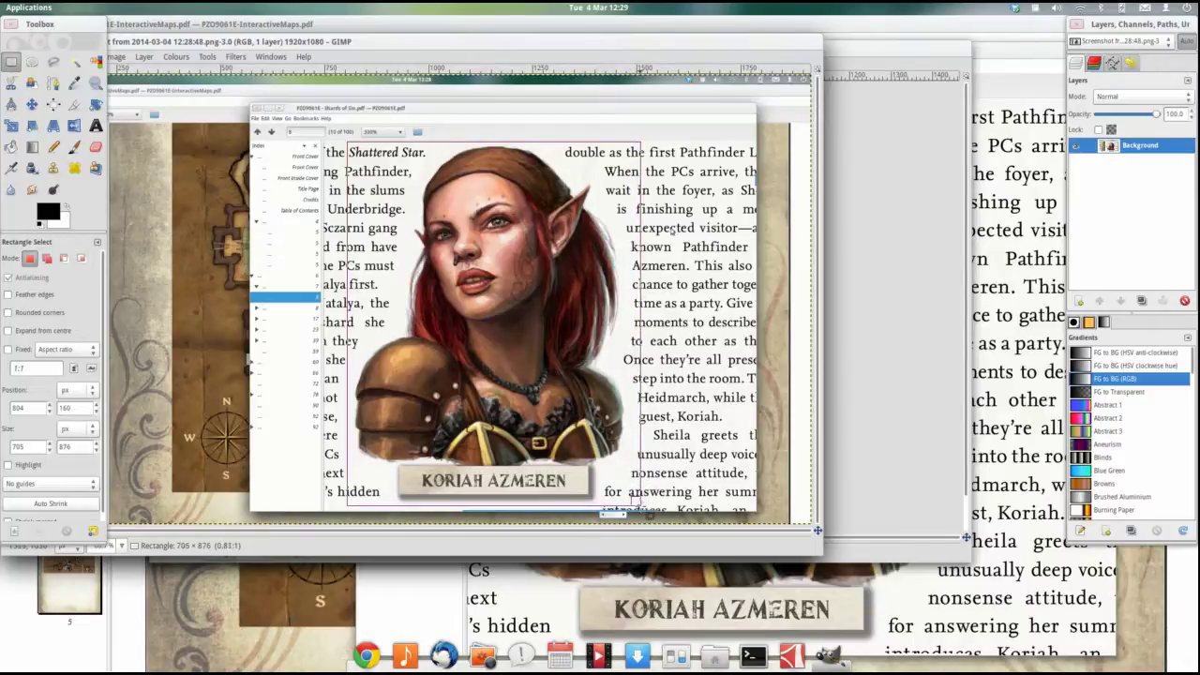
drag(648, 513, 652, 512)
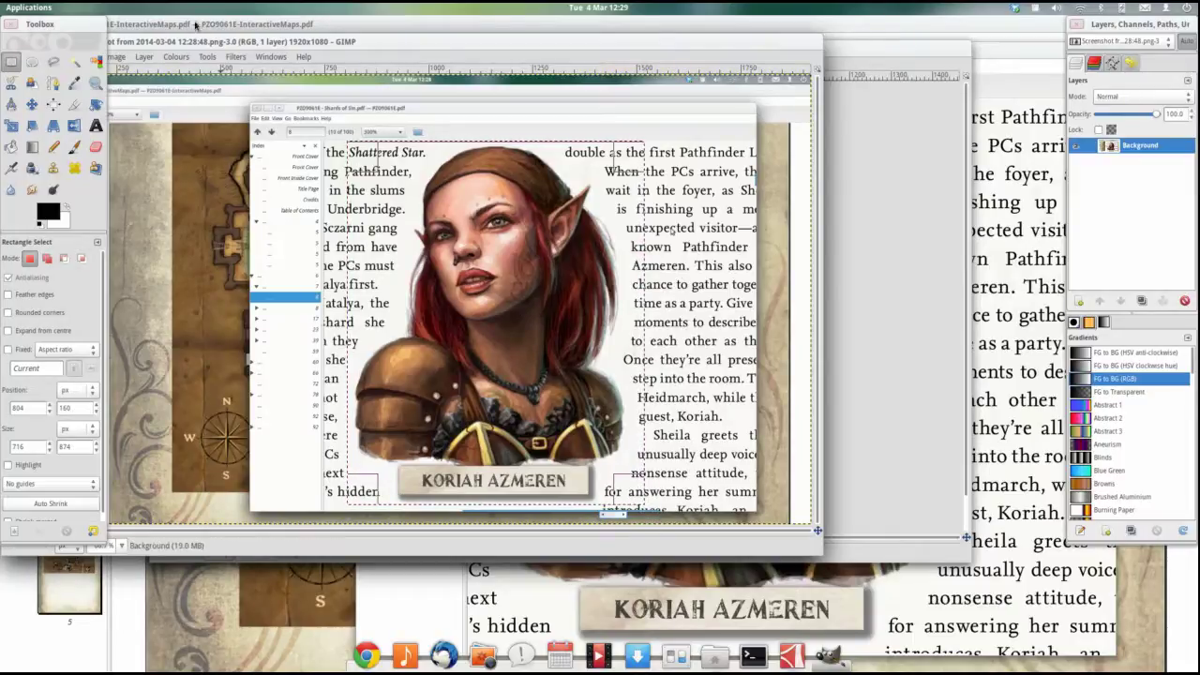
drag(265, 41, 412, 39)
click(241, 55)
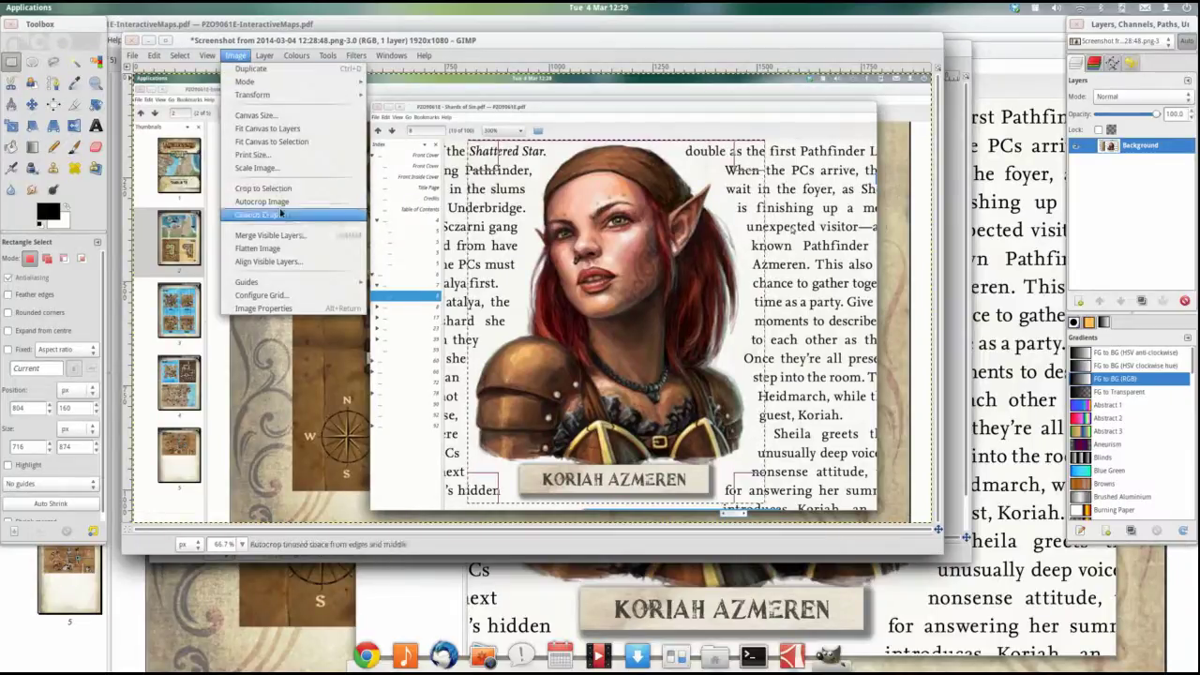
click(279, 191)
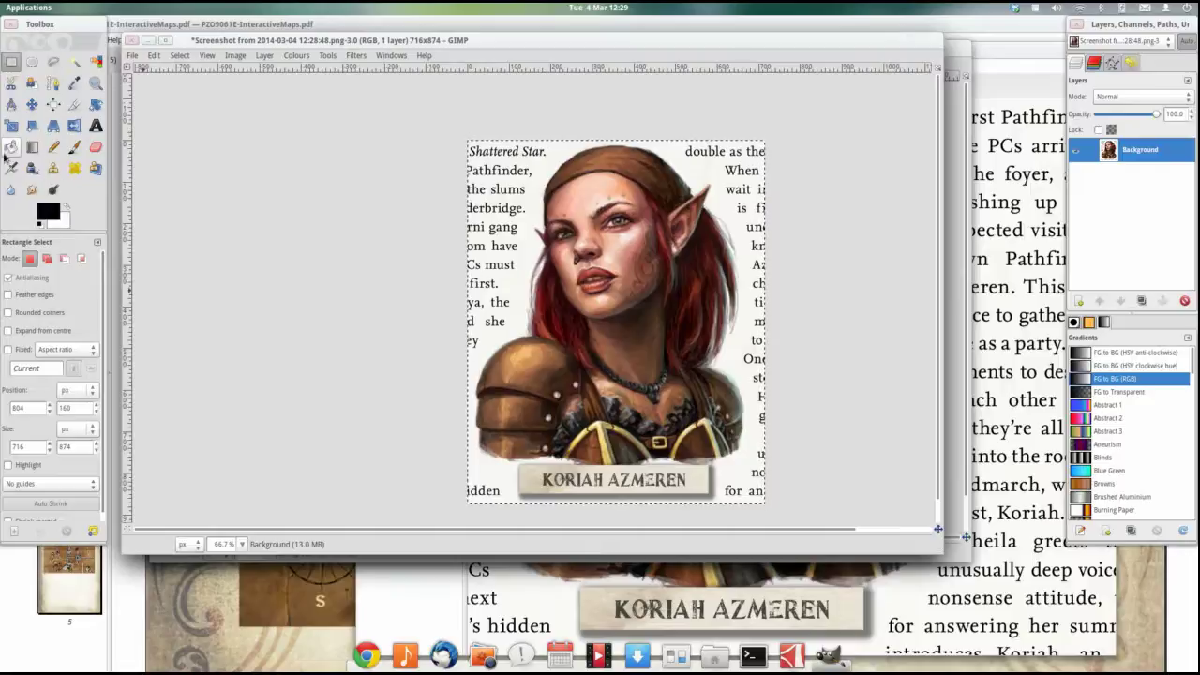
- With an enlarged eraser brush, wipe the leftover page text and marks around the portrait
click(95, 146)
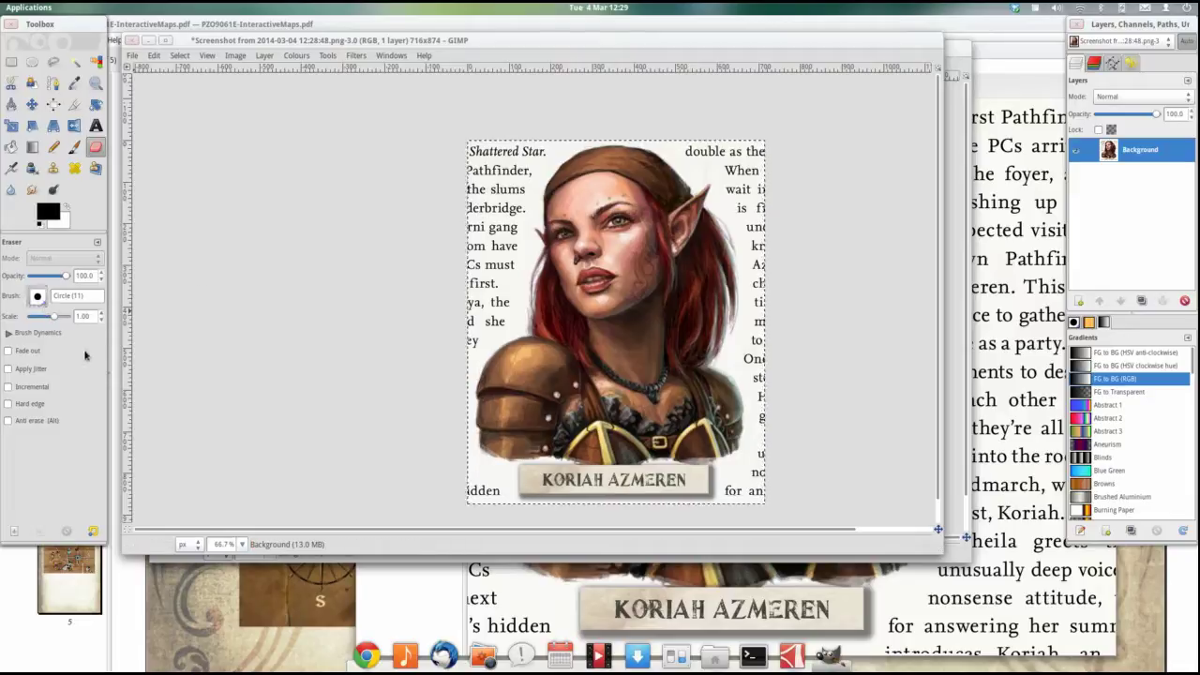
key(bracketright)
key(bracketright)
key(bracketright)
key(bracketright)
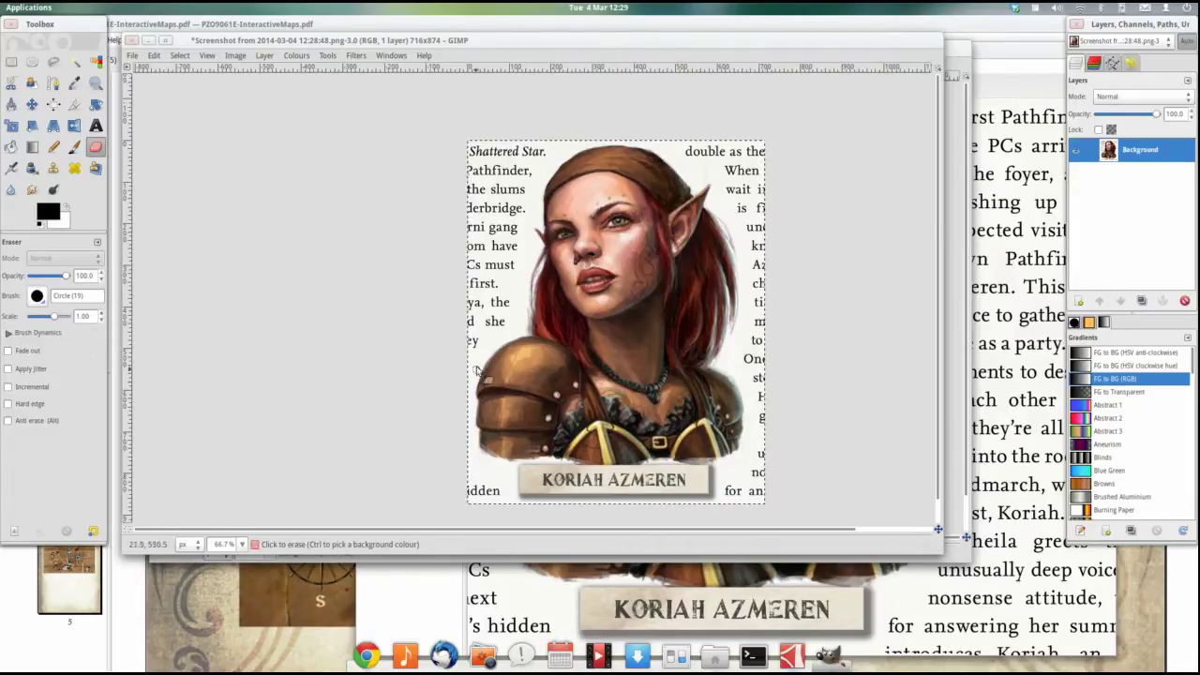
mouse_move(480, 361)
mouse_down()
mouse_move(509, 293)
mouse_move(542, 148)
mouse_move(541, 167)
mouse_move(542, 153)
mouse_move(523, 166)
mouse_move(518, 158)
mouse_move(532, 139)
mouse_move(497, 152)
mouse_move(472, 139)
mouse_move(462, 181)
mouse_move(519, 155)
mouse_move(450, 221)
mouse_move(483, 173)
mouse_move(492, 229)
mouse_move(518, 166)
mouse_move(511, 204)
mouse_move(538, 170)
mouse_move(462, 354)
mouse_move(498, 294)
mouse_move(486, 335)
mouse_move(498, 299)
mouse_move(493, 326)
mouse_move(505, 302)
mouse_move(504, 322)
mouse_move(464, 351)
mouse_move(479, 299)
mouse_move(466, 311)
mouse_move(507, 253)
mouse_move(482, 311)
mouse_move(514, 264)
mouse_move(501, 282)
mouse_move(487, 277)
mouse_move(500, 215)
mouse_move(473, 235)
mouse_move(471, 283)
mouse_move(515, 217)
mouse_move(502, 289)
mouse_move(513, 325)
mouse_move(456, 368)
mouse_move(477, 498)
mouse_up()
mouse_move(736, 497)
mouse_down()
mouse_move(765, 494)
mouse_move(756, 470)
mouse_move(754, 496)
mouse_move(768, 356)
mouse_move(754, 375)
mouse_move(742, 366)
mouse_move(769, 318)
mouse_move(766, 334)
mouse_move(764, 295)
mouse_move(763, 335)
mouse_move(755, 283)
mouse_up()
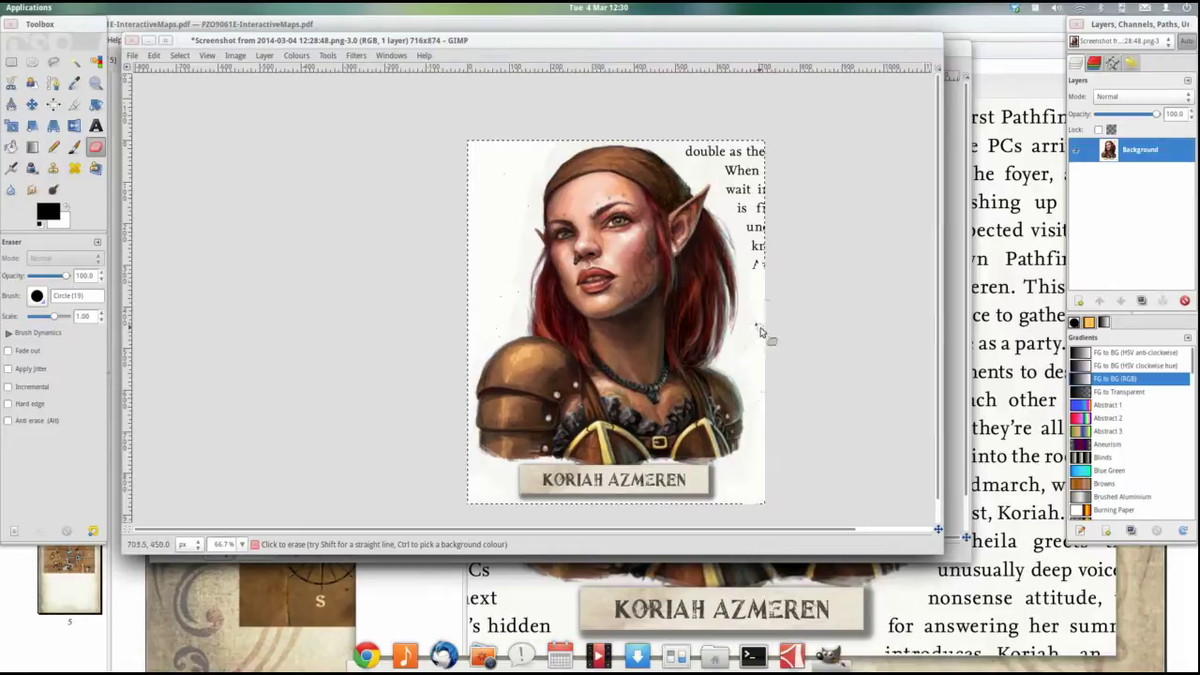
mouse_move(761, 331)
mouse_down()
mouse_move(770, 265)
mouse_move(756, 134)
mouse_move(759, 285)
mouse_move(730, 170)
mouse_move(740, 197)
mouse_move(731, 203)
mouse_move(727, 171)
mouse_move(728, 192)
mouse_move(736, 165)
mouse_move(740, 188)
mouse_move(736, 141)
mouse_move(731, 155)
mouse_move(685, 145)
mouse_move(737, 142)
mouse_move(660, 138)
mouse_move(734, 163)
mouse_move(708, 167)
mouse_move(714, 158)
mouse_move(694, 159)
mouse_move(702, 166)
mouse_move(695, 147)
mouse_move(655, 145)
mouse_up()
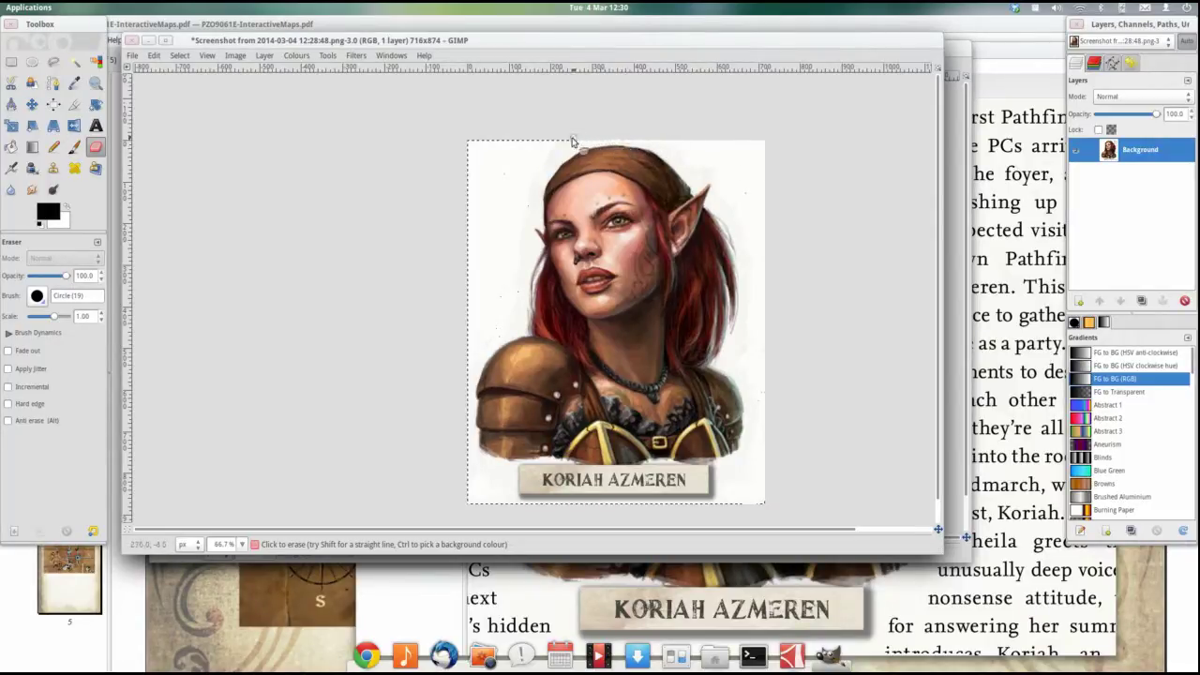
mouse_move(573, 142)
mouse_down()
mouse_move(474, 148)
mouse_move(462, 223)
mouse_move(469, 507)
mouse_move(748, 510)
mouse_move(591, 512)
mouse_up()
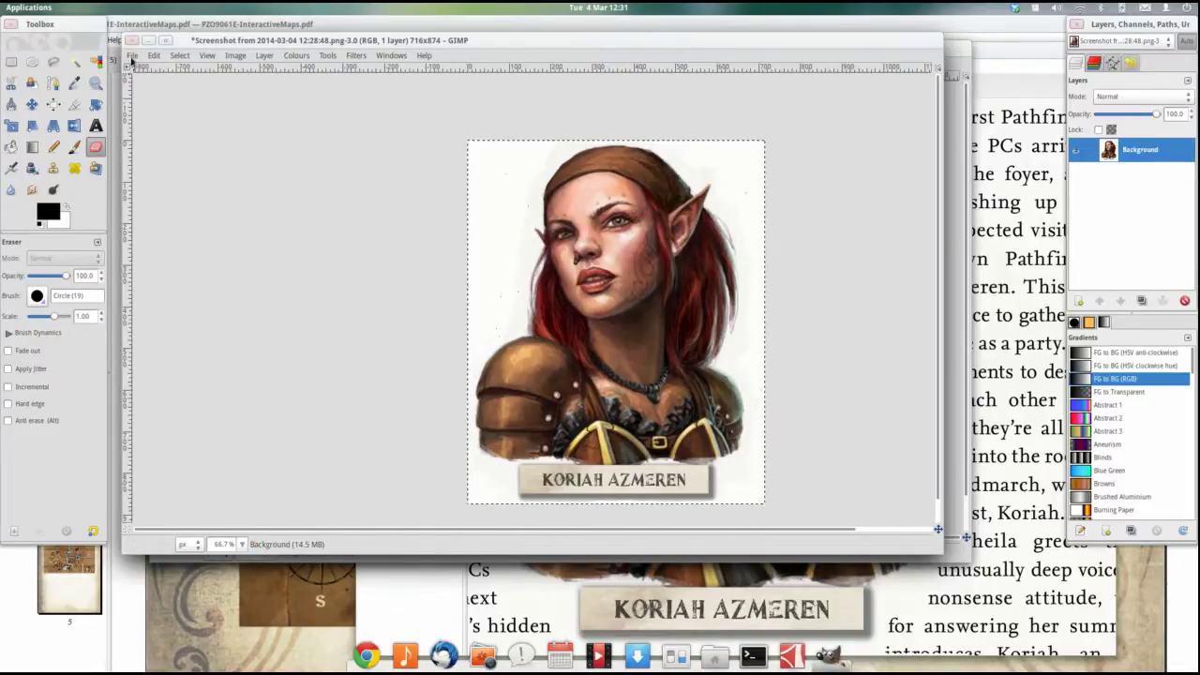
- Save the image as KoriahHO.png in ImageManipFolder, accepting the default PNG options
click(133, 57)
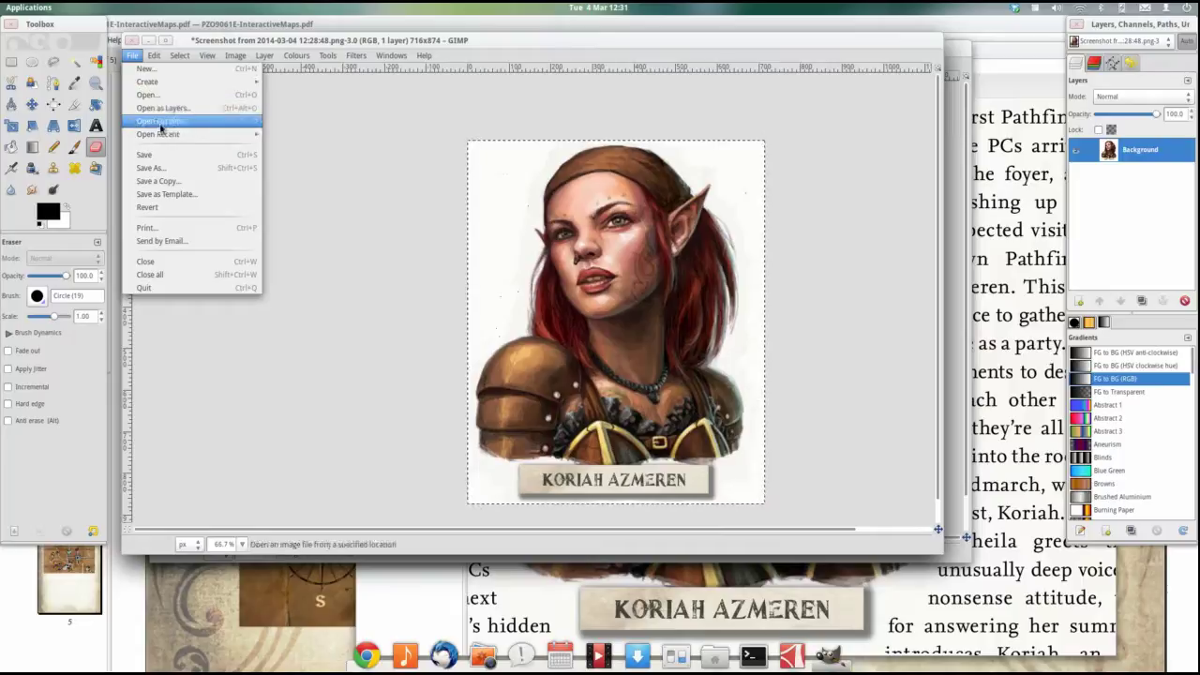
click(154, 178)
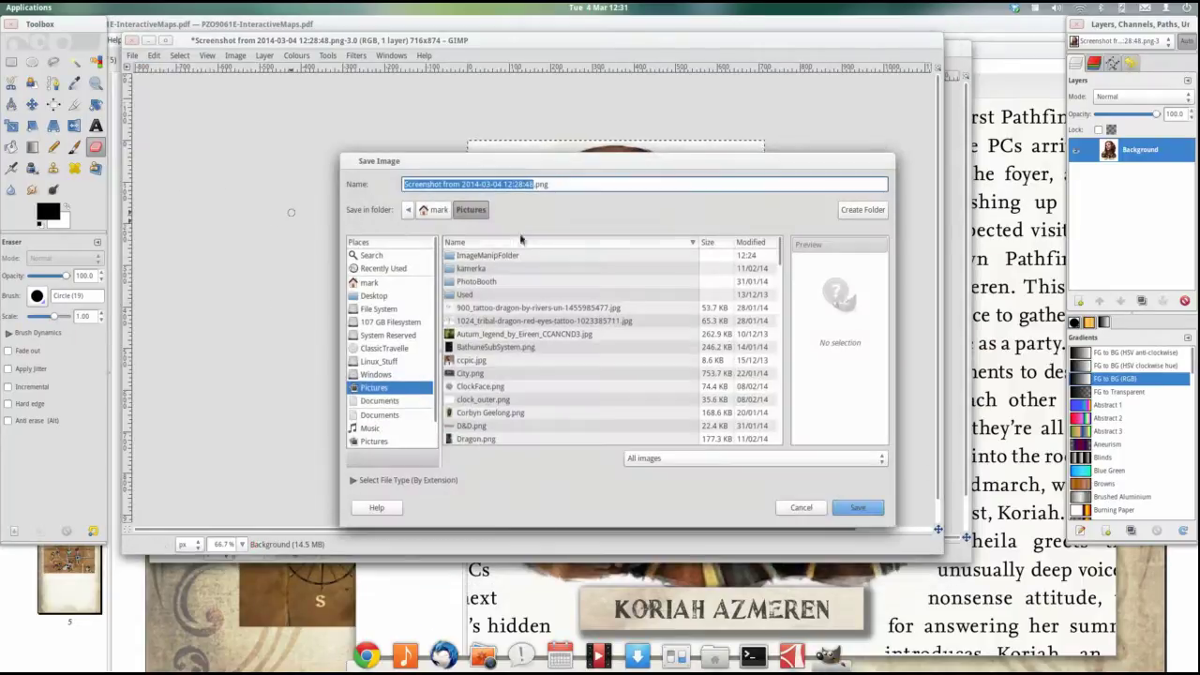
drag(593, 164, 568, 62)
text(KoriahHO)
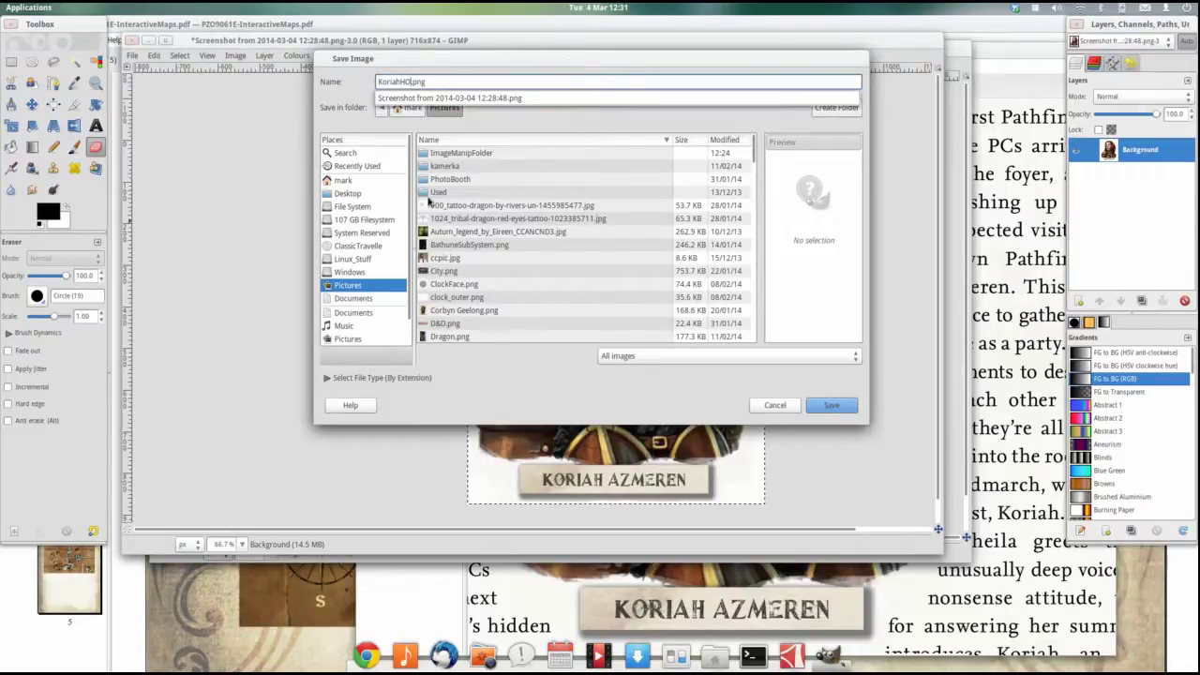
click(481, 154)
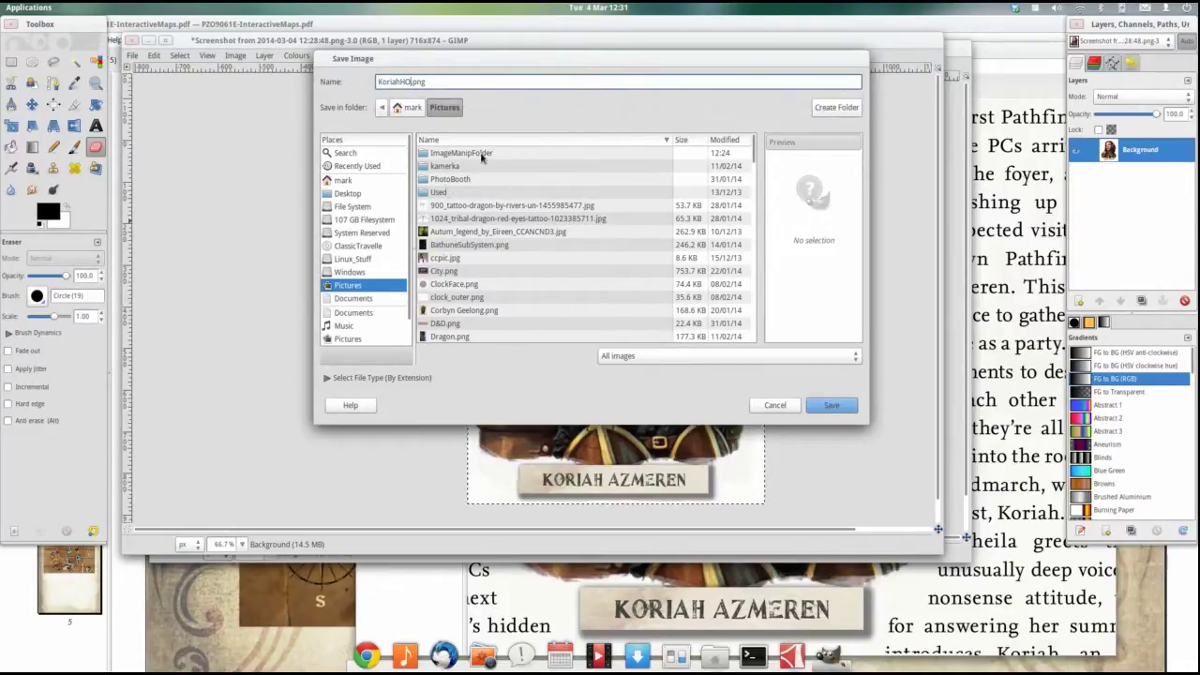
click(832, 405)
click(831, 409)
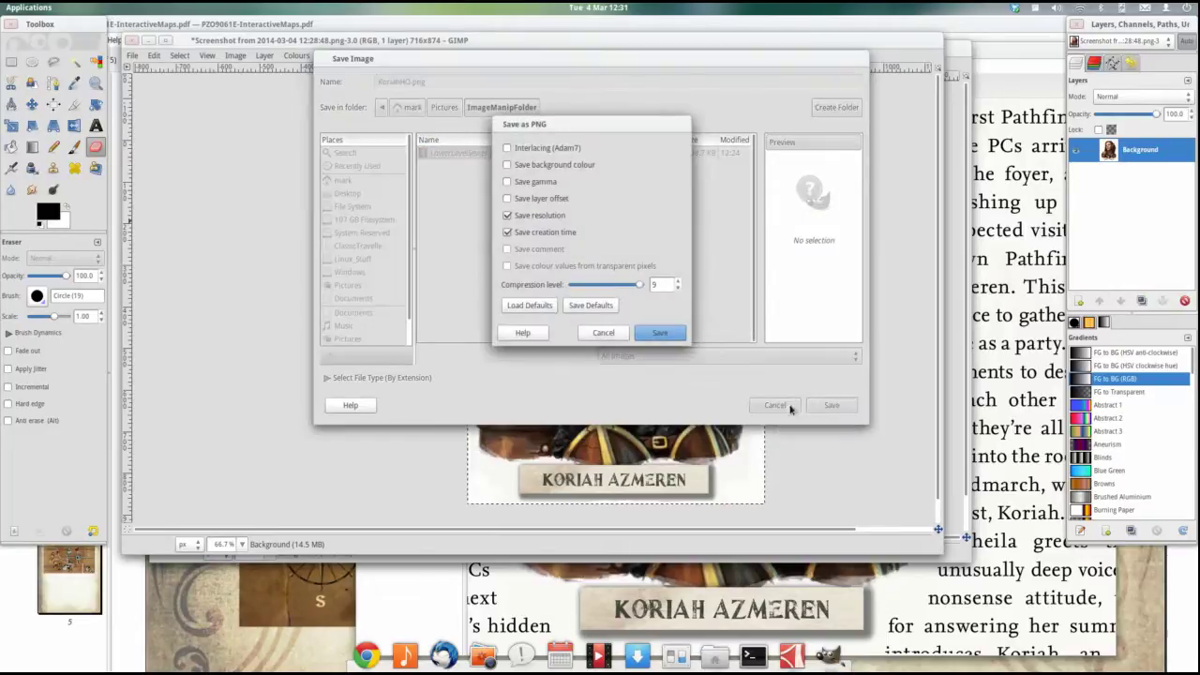
click(660, 334)
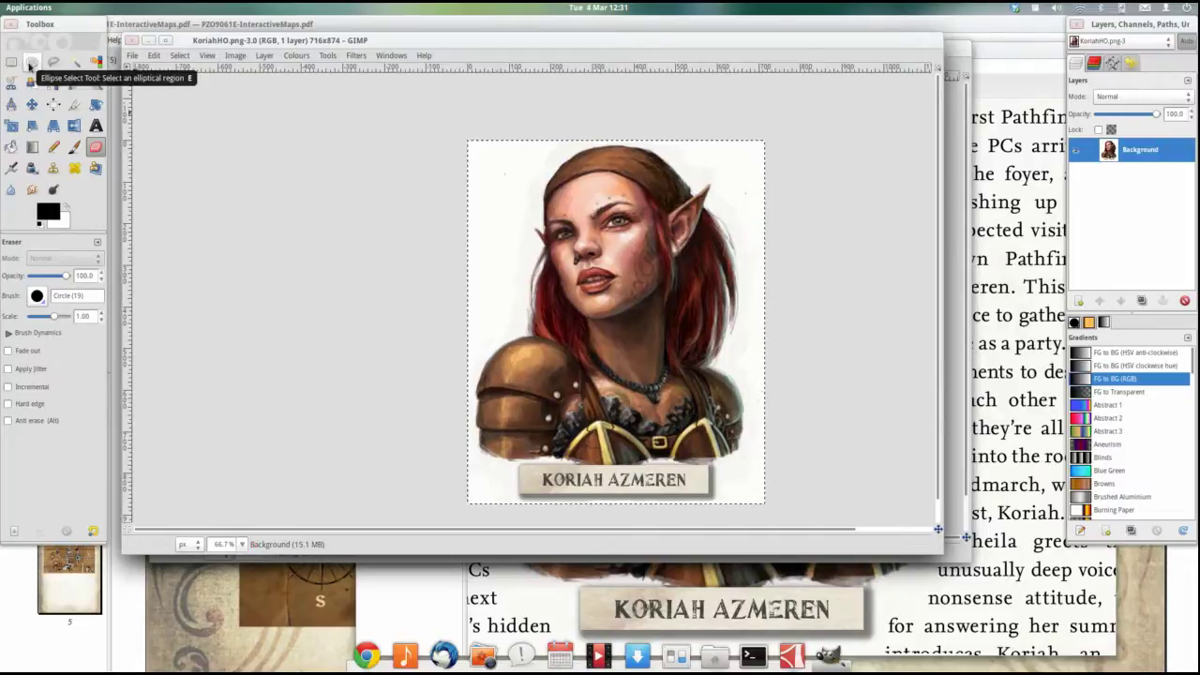
- Draw a fixed-aspect circular Ellipse Select over Koriah's face and crop to it (567×568)
click(31, 62)
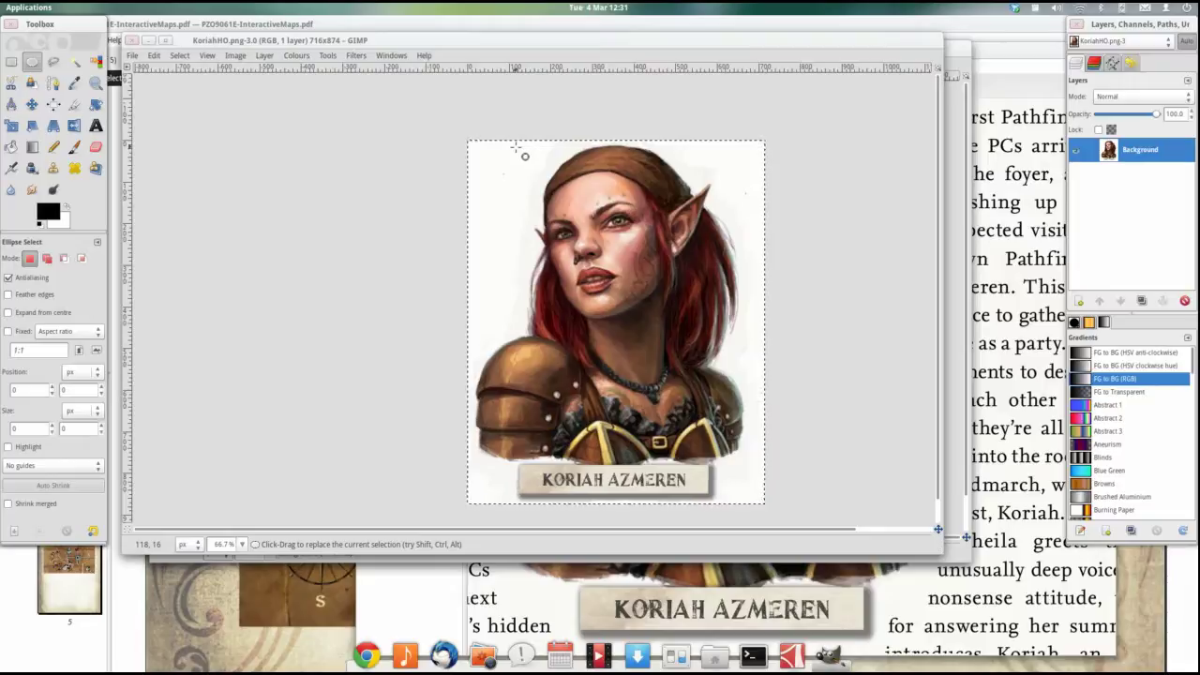
click(1036, 9)
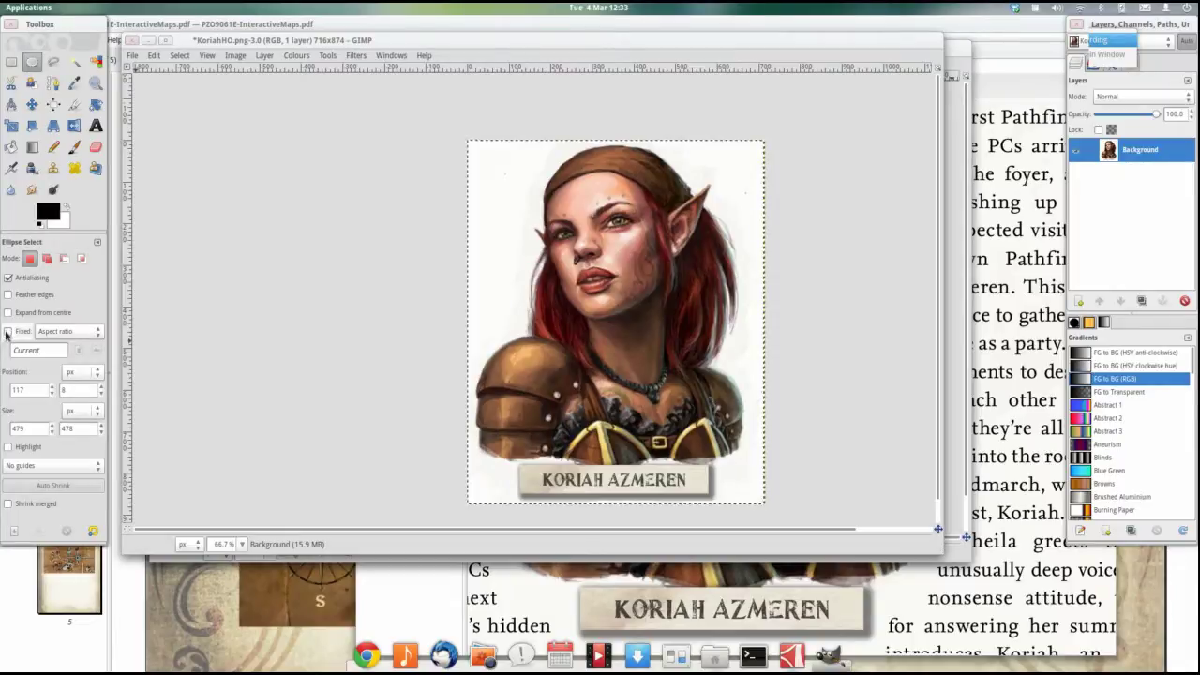
click(7, 331)
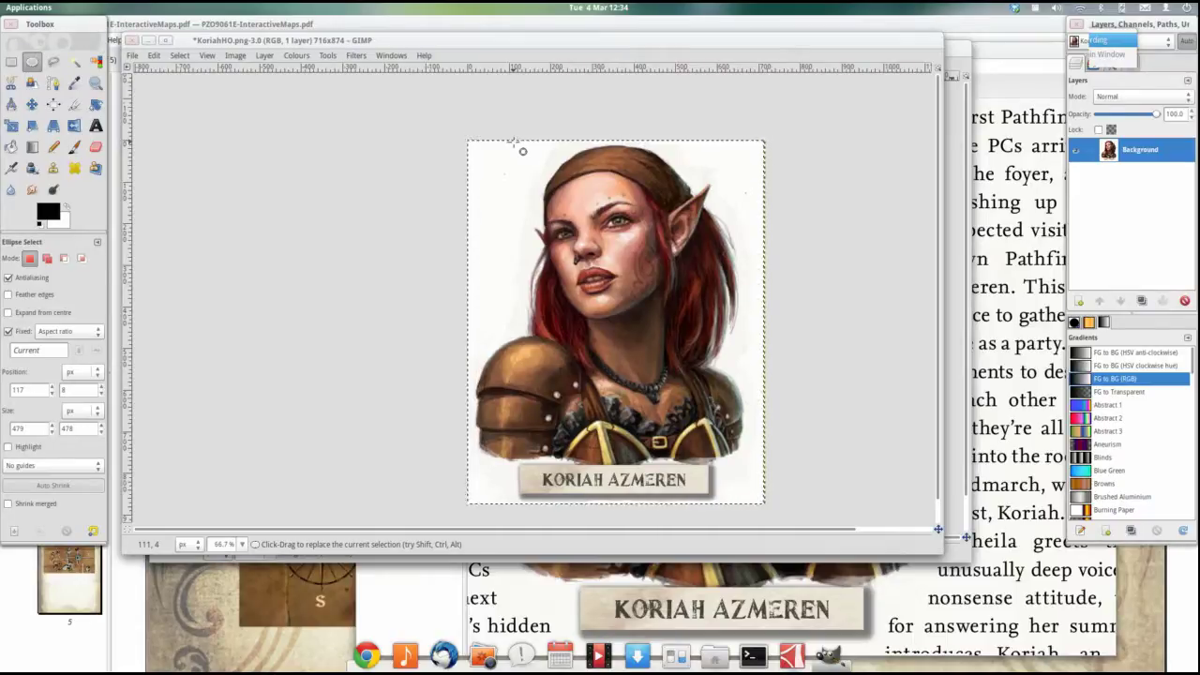
drag(513, 142, 757, 374)
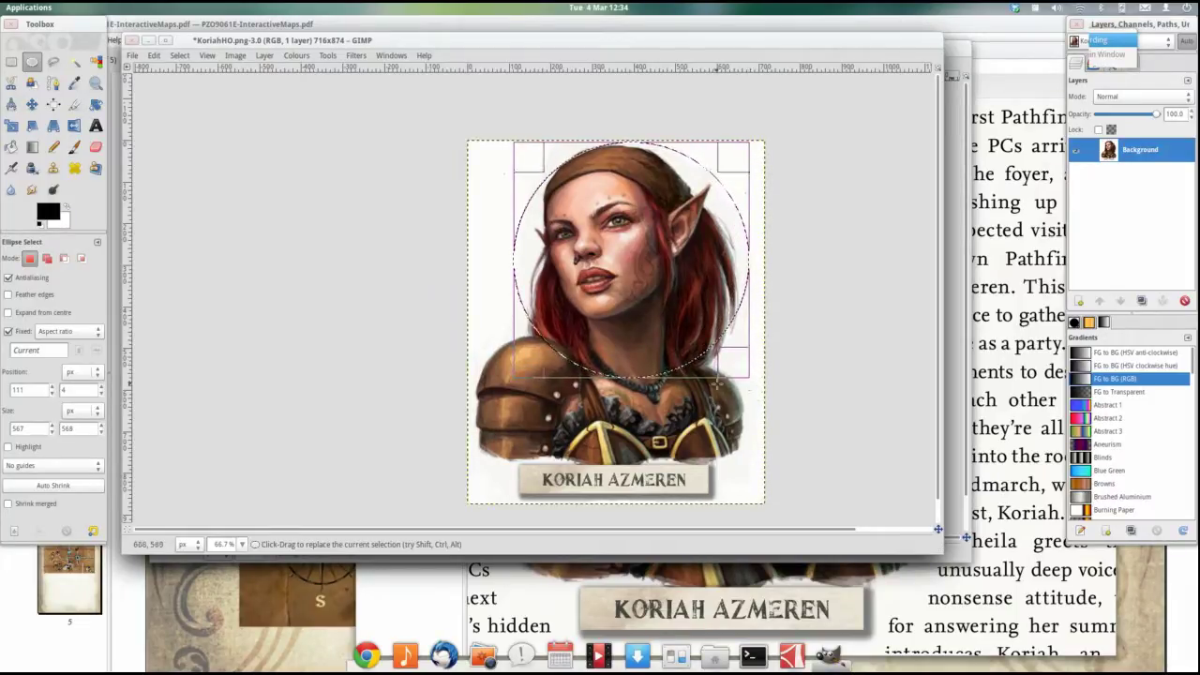
click(235, 56)
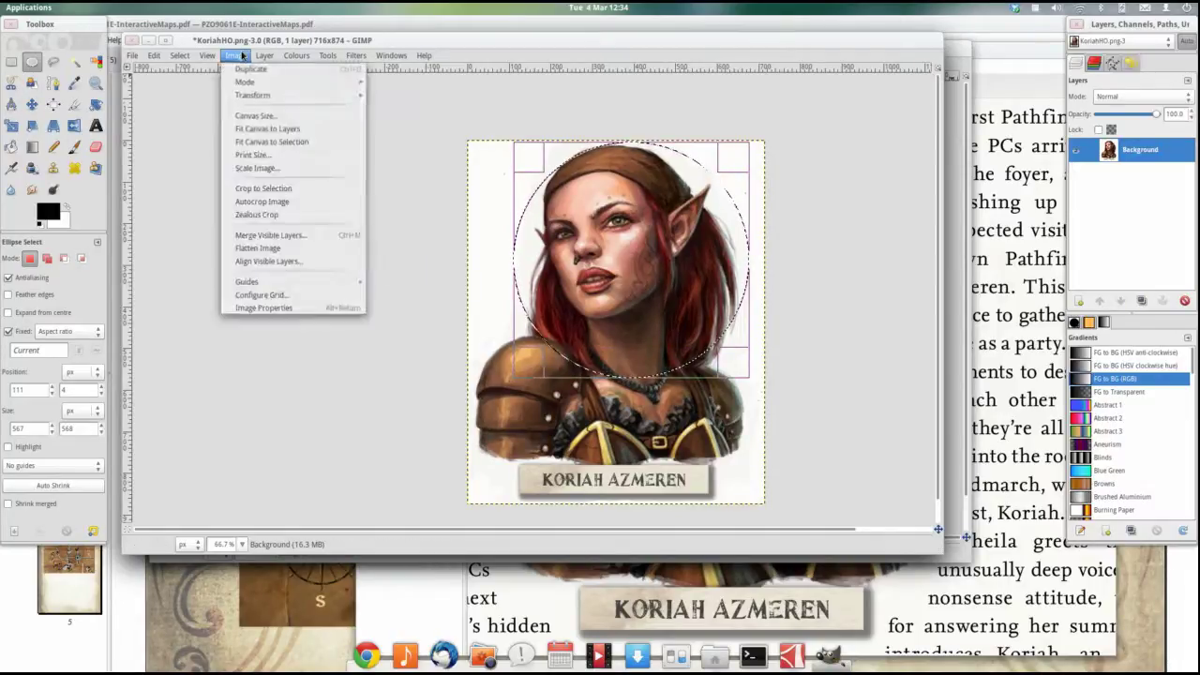
click(261, 191)
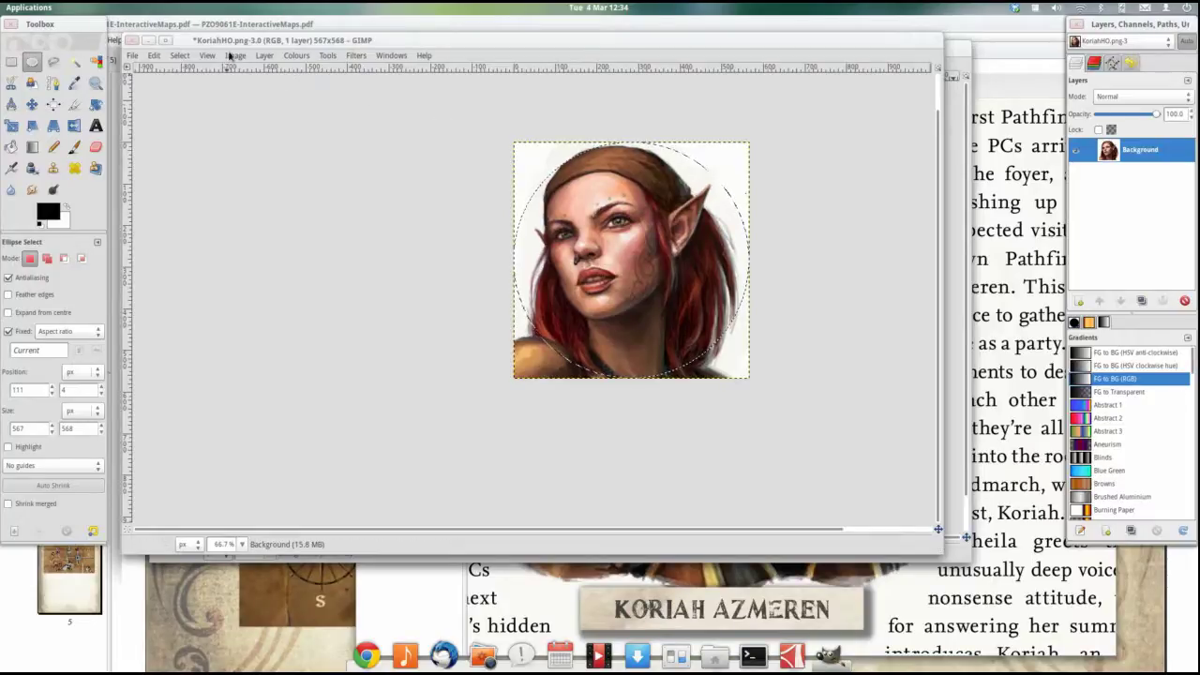
- Invert the circular selection and clear everything outside it to white
click(179, 55)
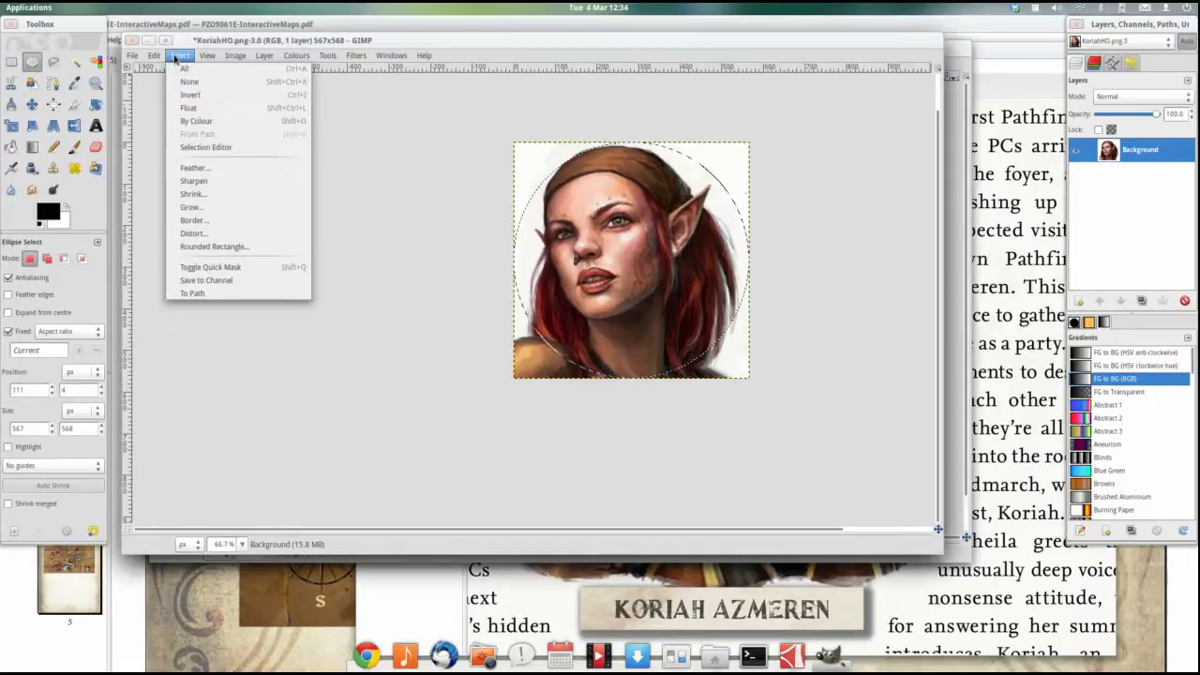
click(190, 95)
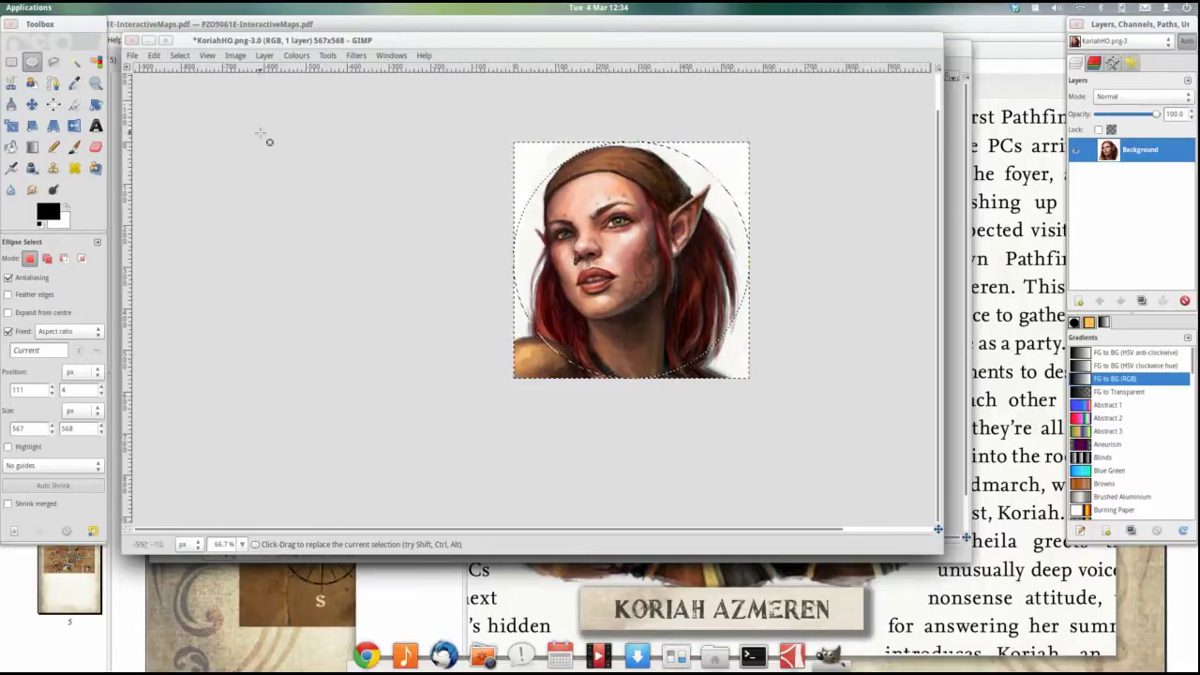
click(230, 56)
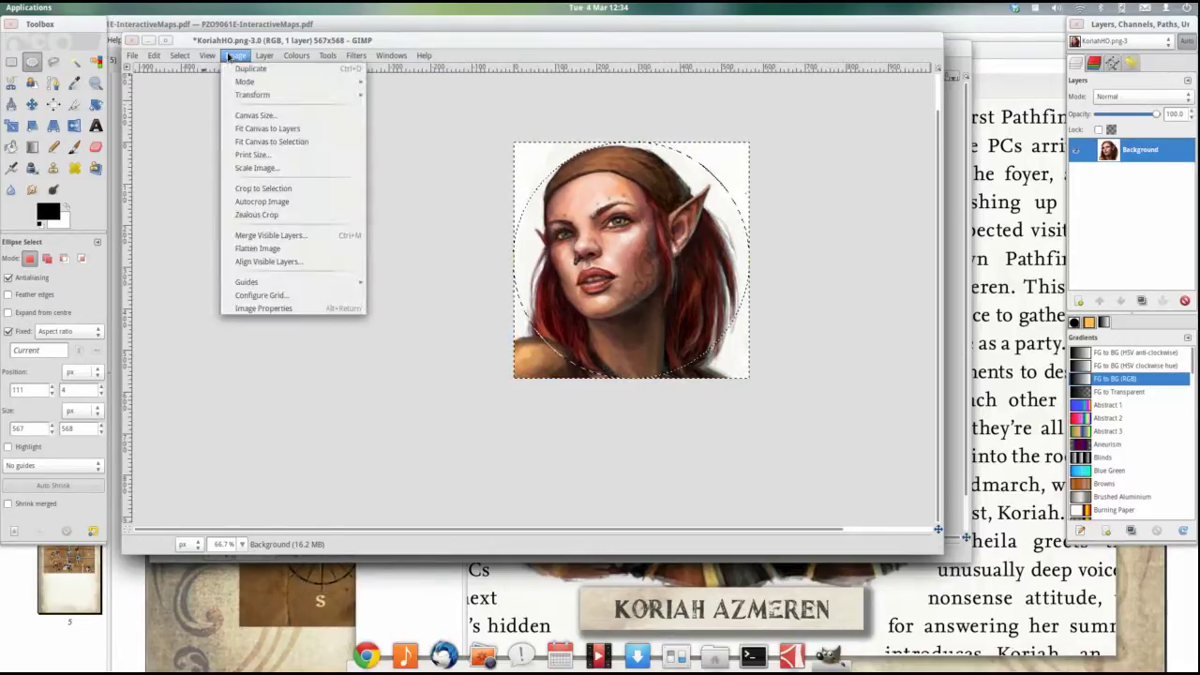
click(230, 56)
click(154, 56)
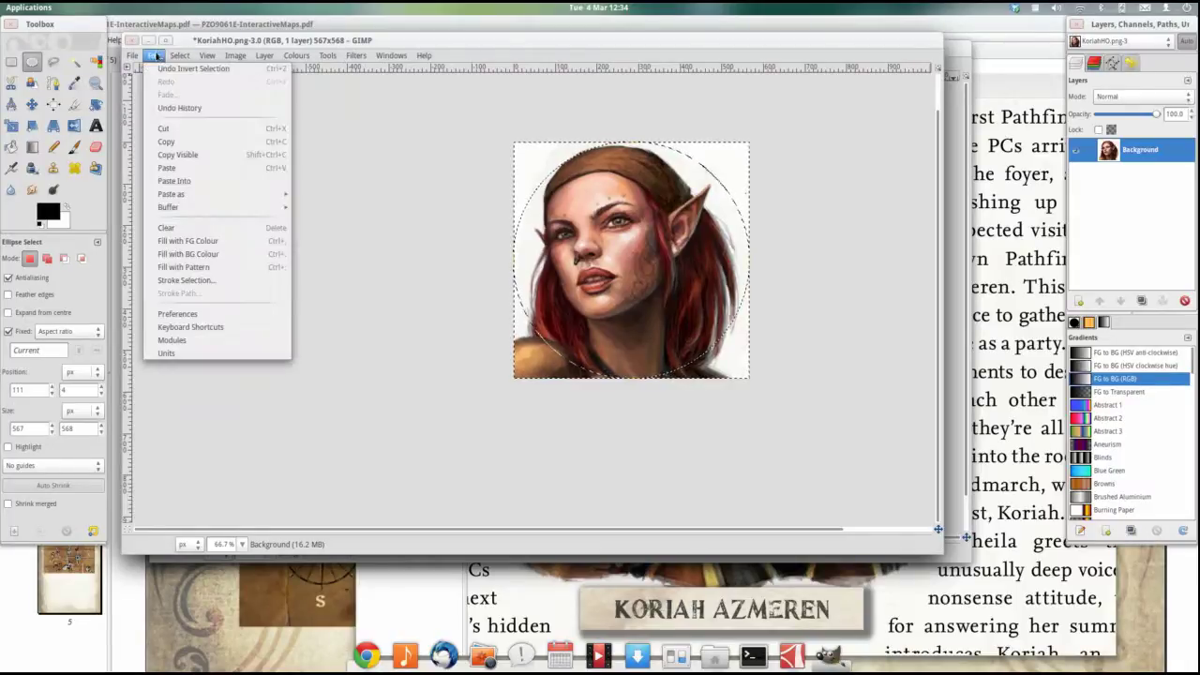
click(186, 229)
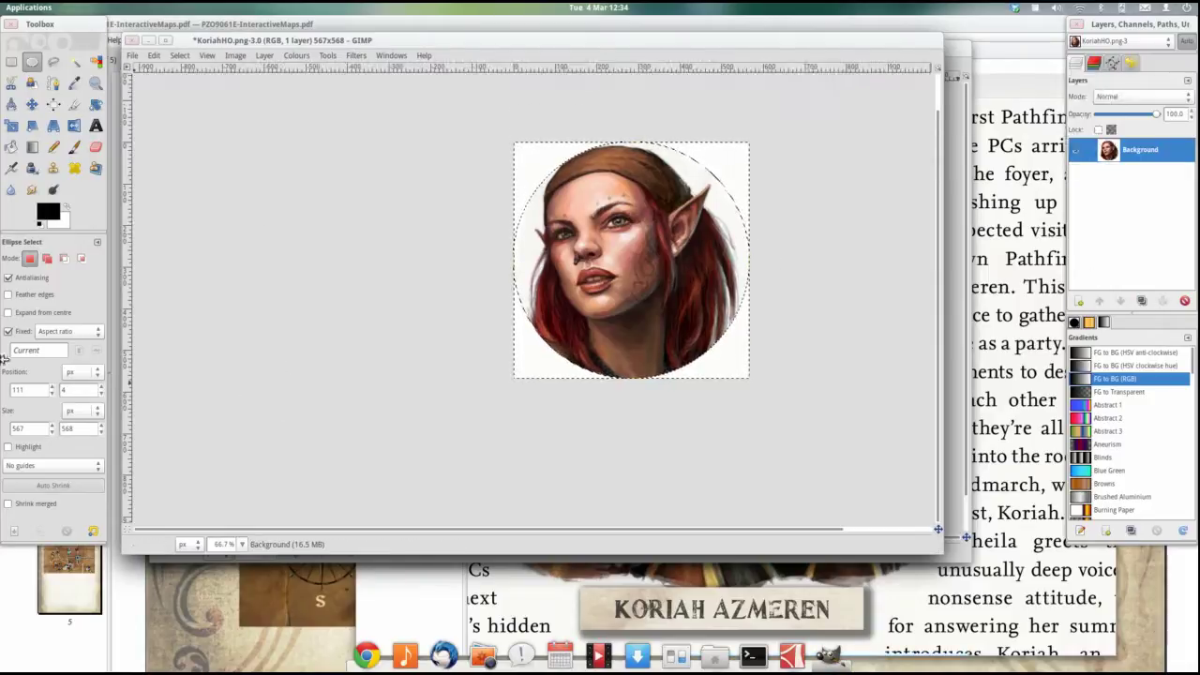
click(1037, 11)
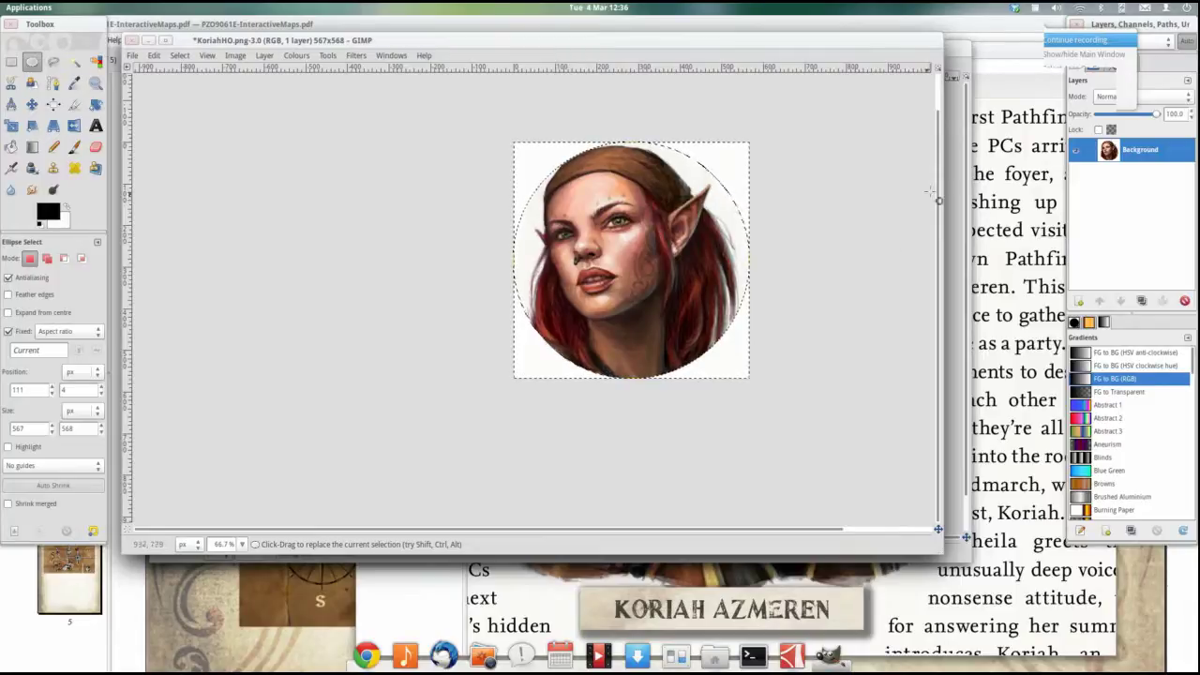
- Add an alpha channel to the Background layer and clear the outside corners to transparency
right_click(1157, 151)
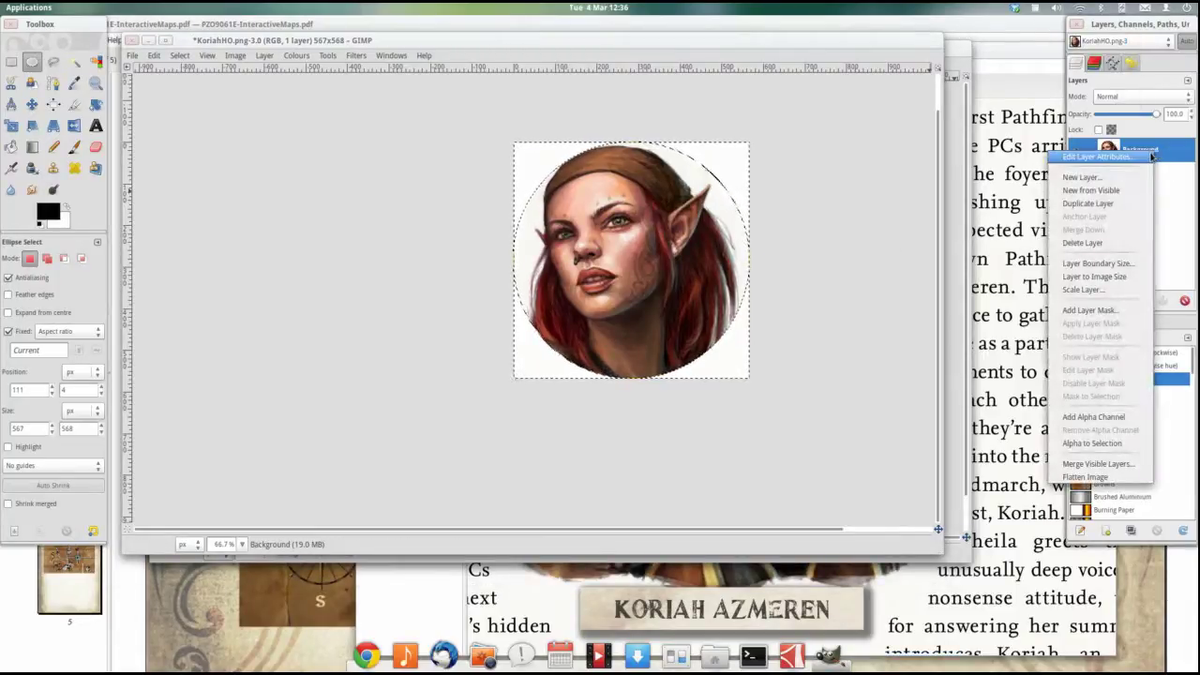
click(1114, 419)
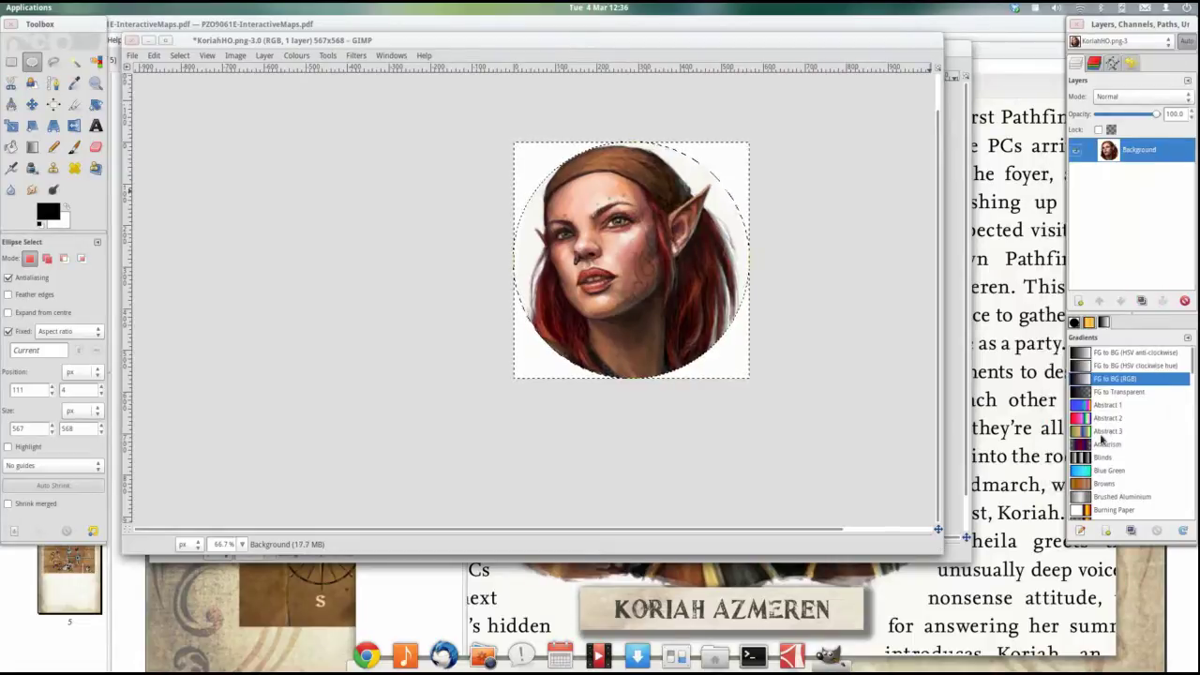
click(155, 56)
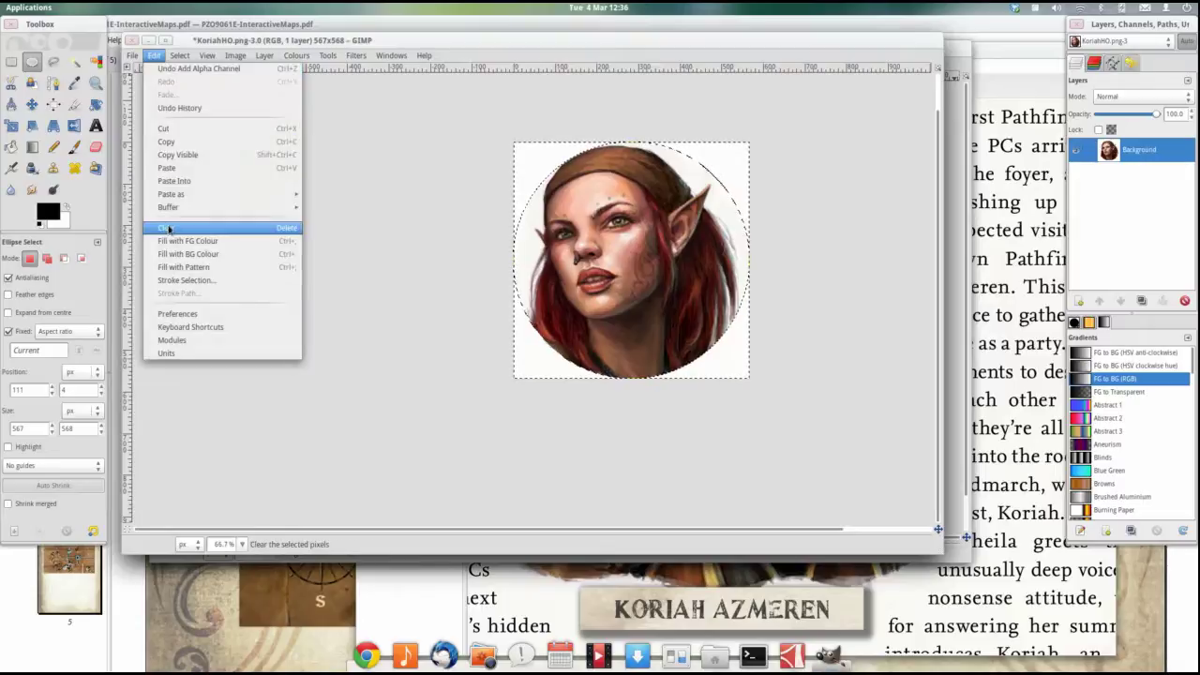
click(170, 231)
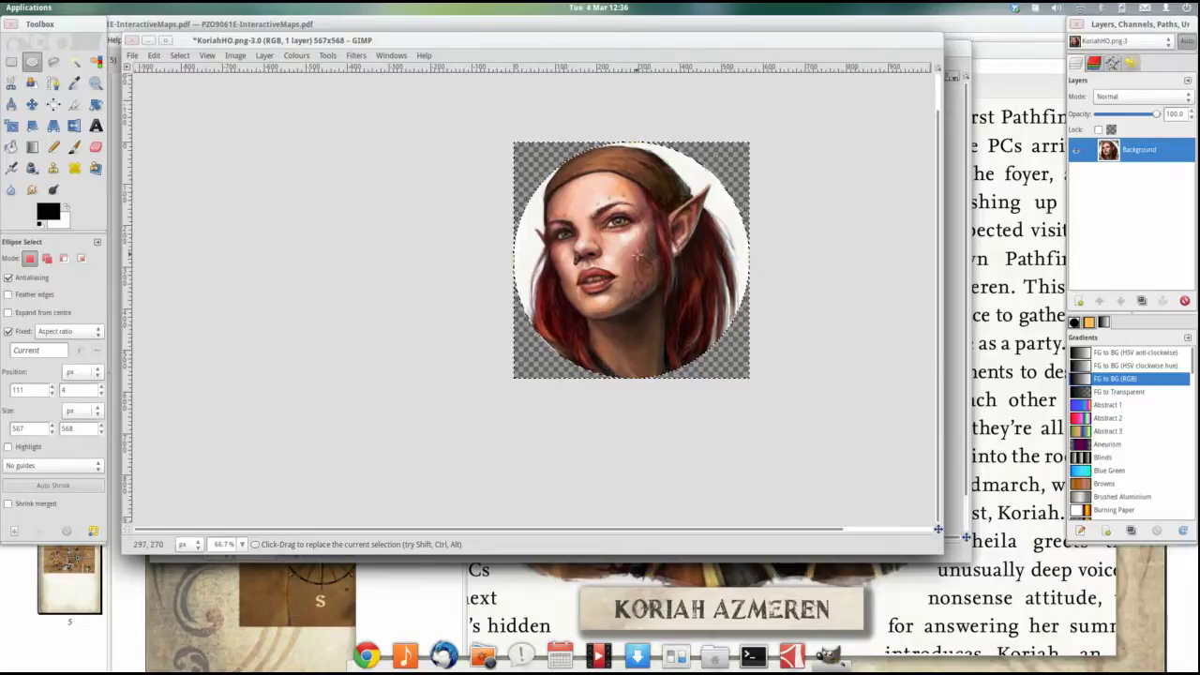
- Invert back to the circle, then draw a new ~526 px circle at 16,16 inside the portrait's edge
click(179, 55)
click(192, 94)
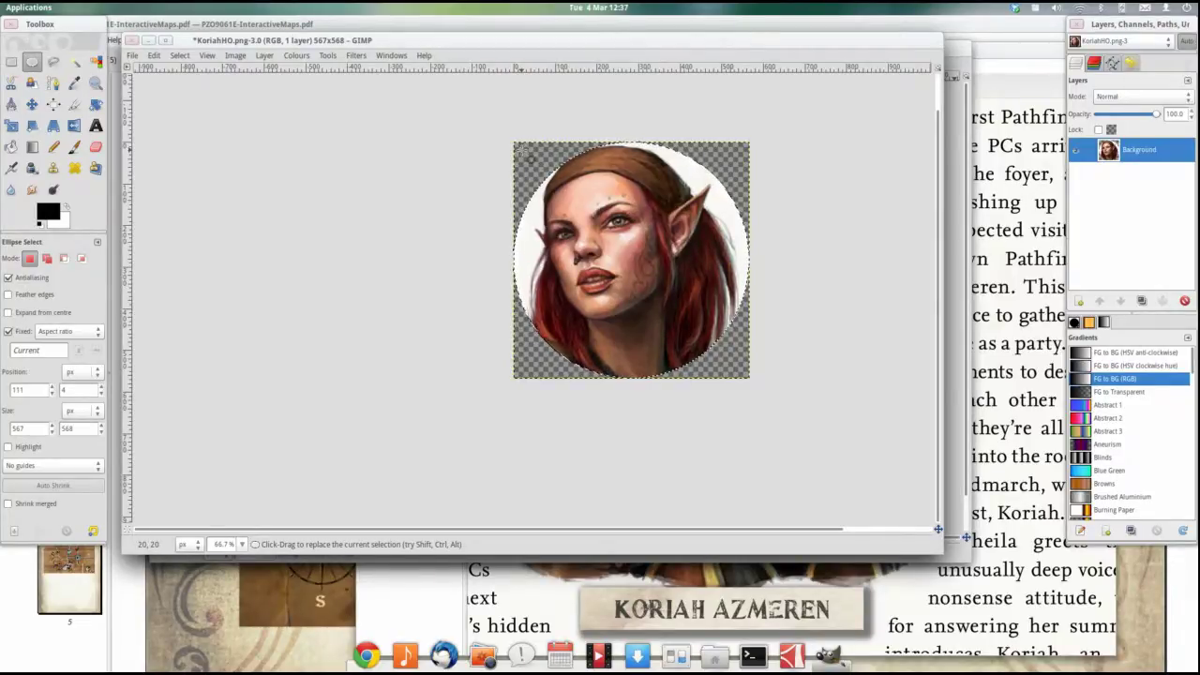
click(521, 148)
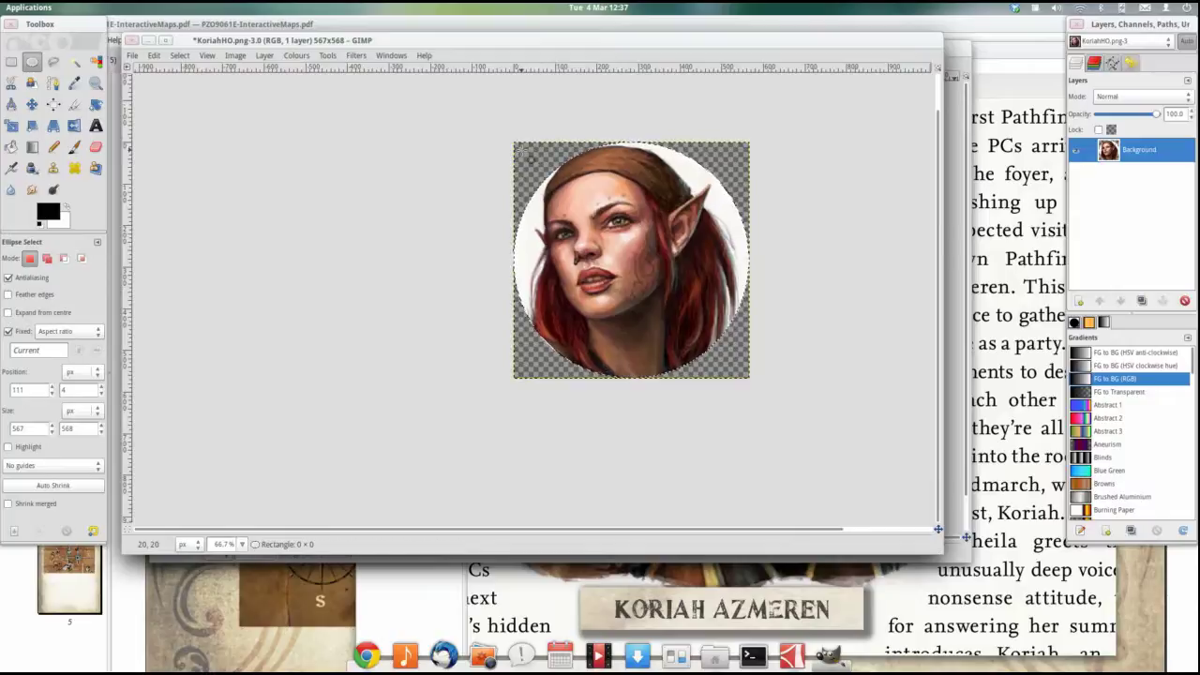
drag(521, 148, 716, 343)
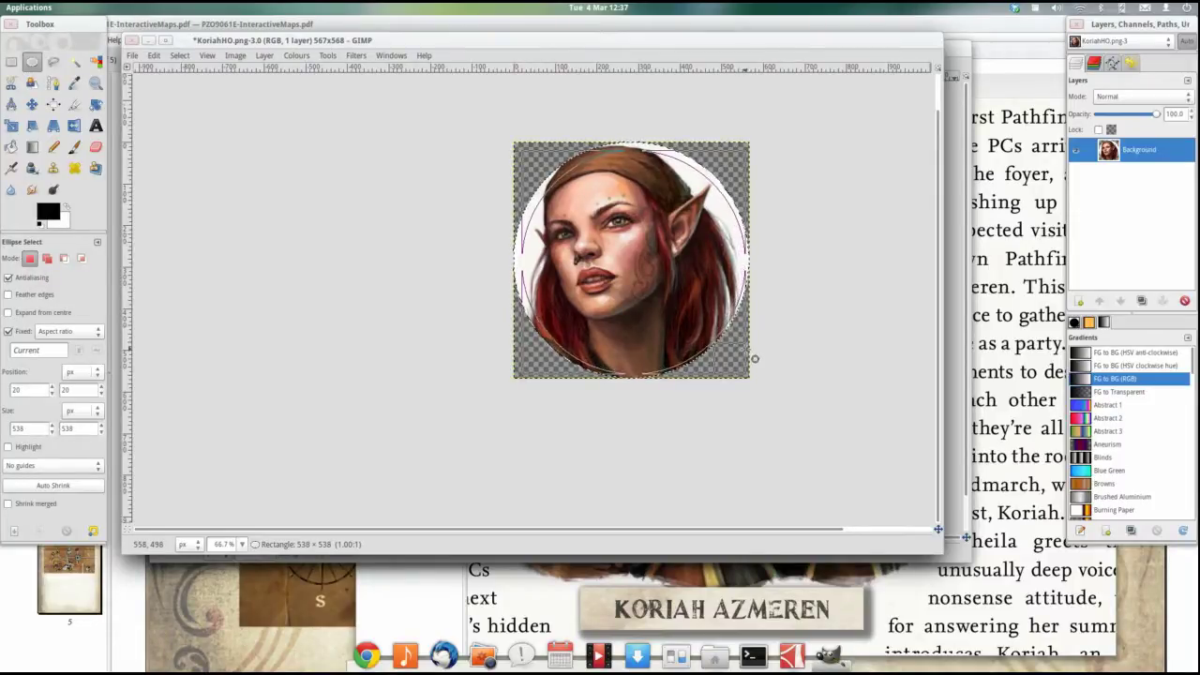
drag(741, 350, 751, 355)
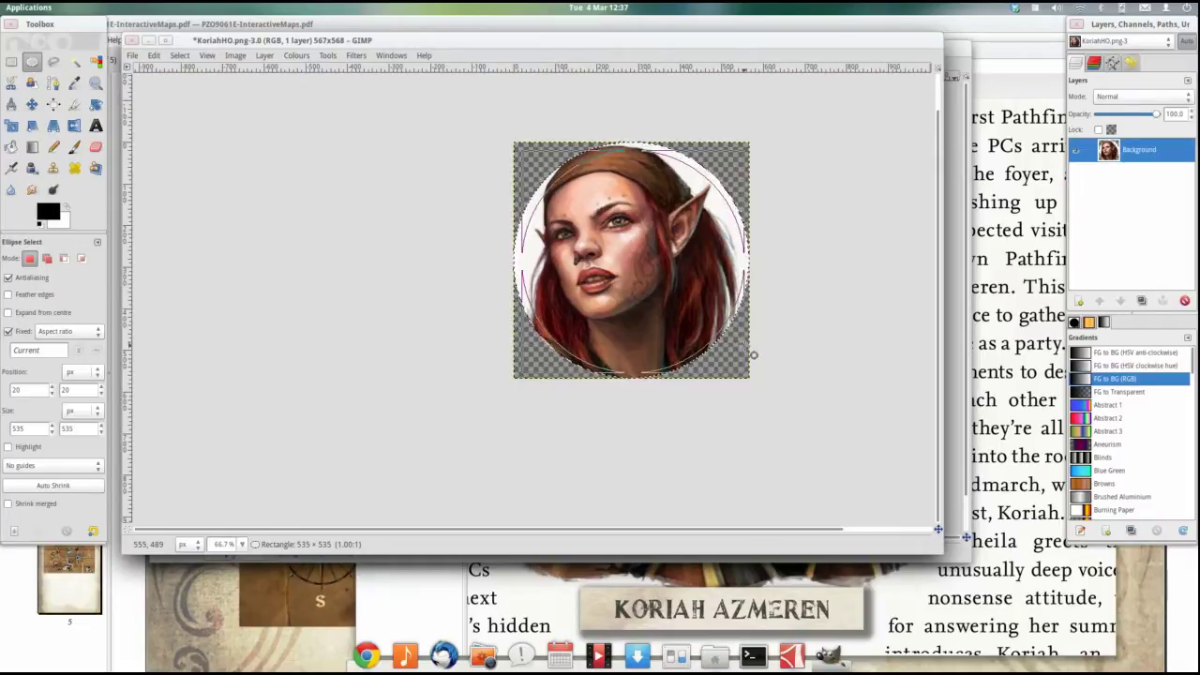
drag(749, 351, 740, 344)
drag(536, 169, 531, 162)
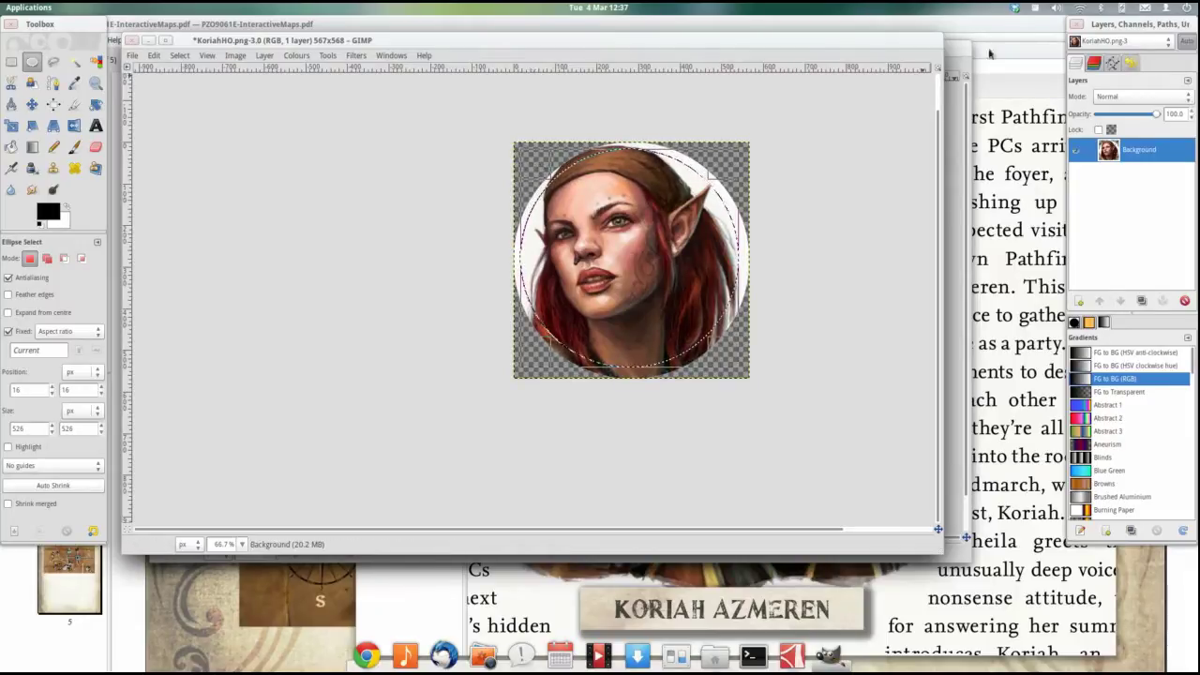
- Pick Blue Squares (160×100) from the Patterns dock as the active pattern
click(1037, 9)
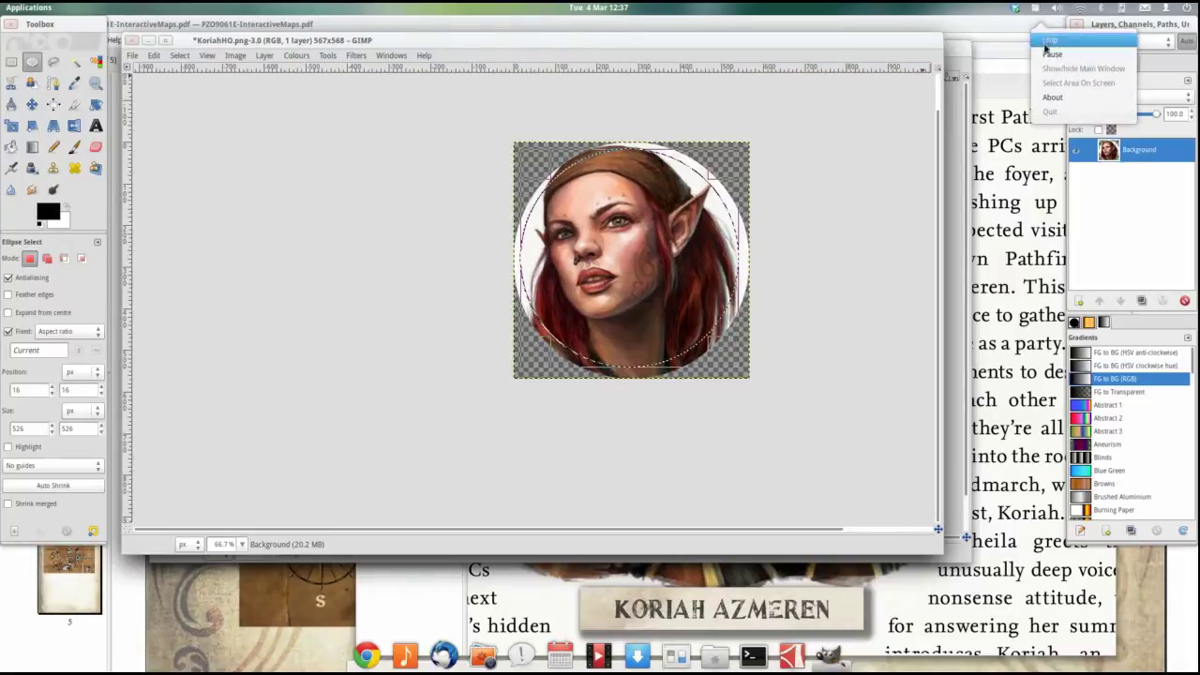
click(1052, 53)
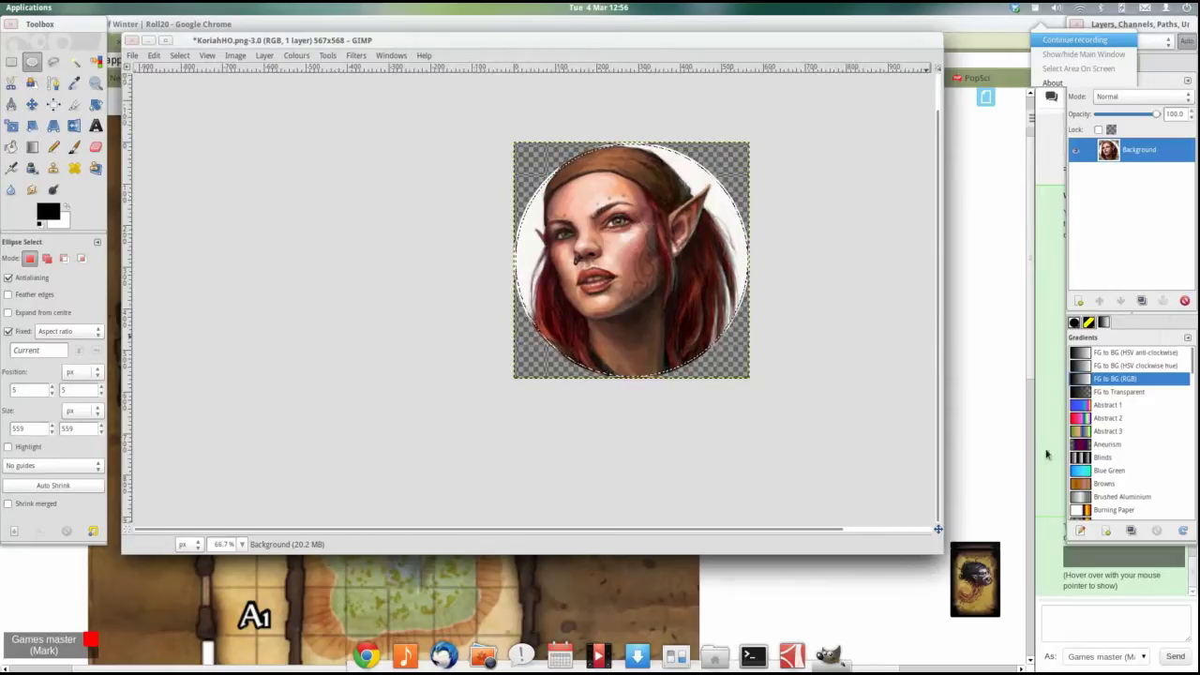
click(1091, 324)
scroll(1091, 512, up, 1)
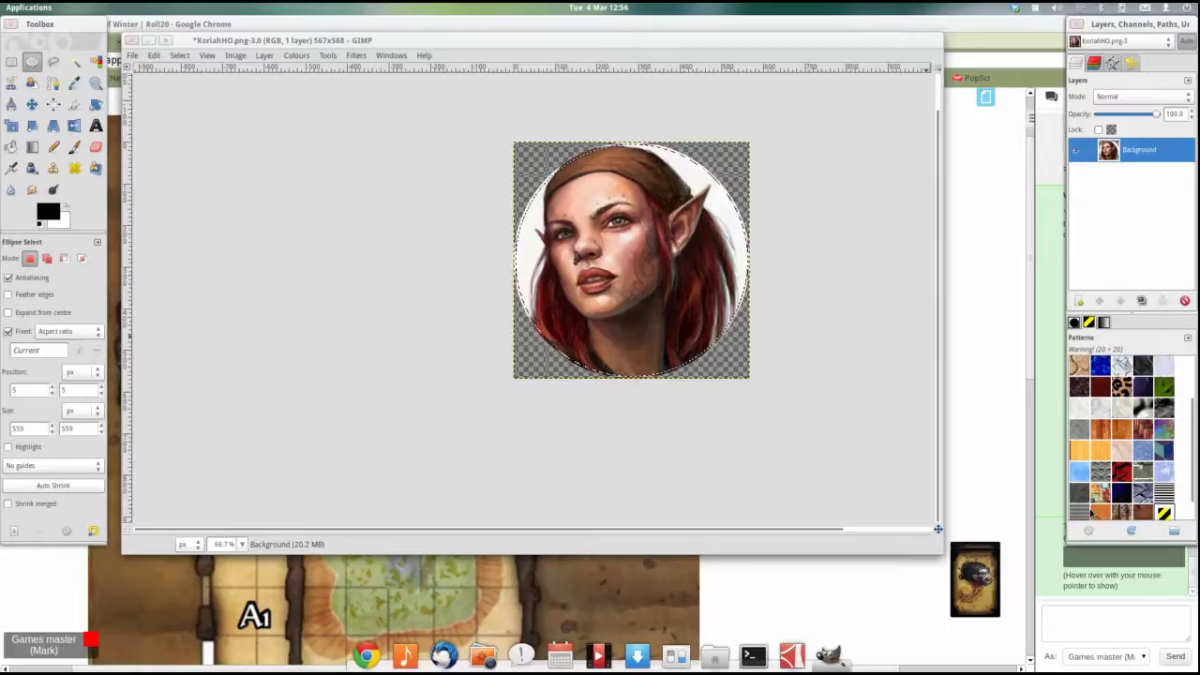
scroll(1090, 512, up, 4)
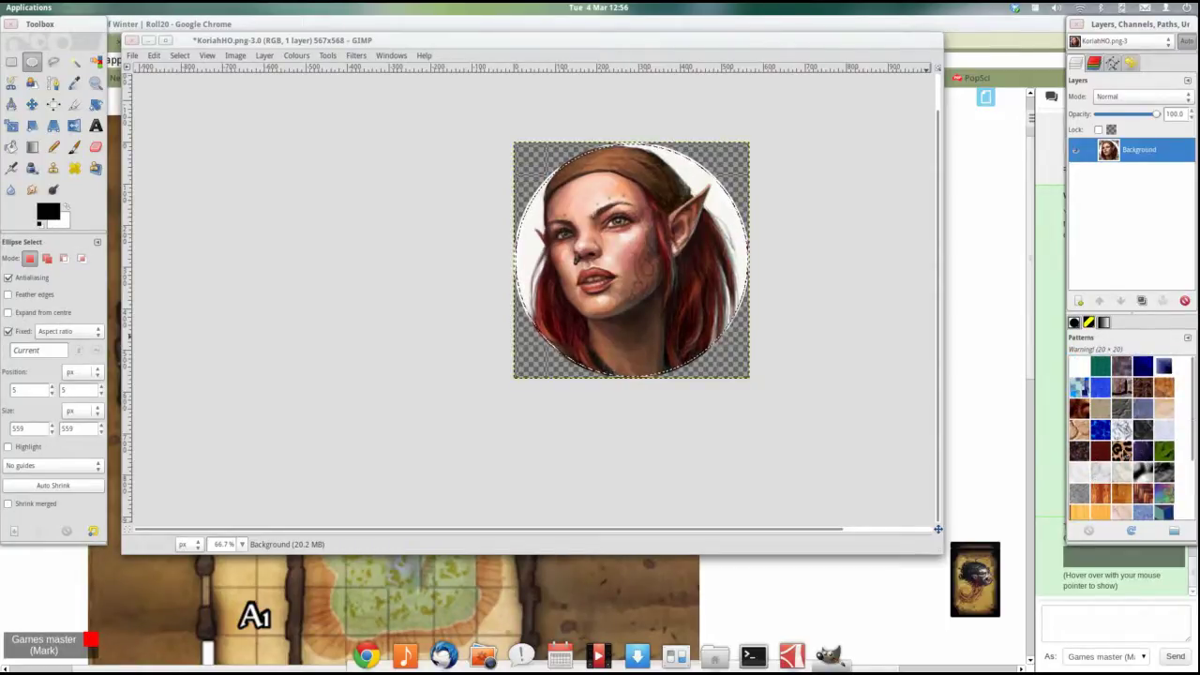
scroll(1112, 495, down, 4)
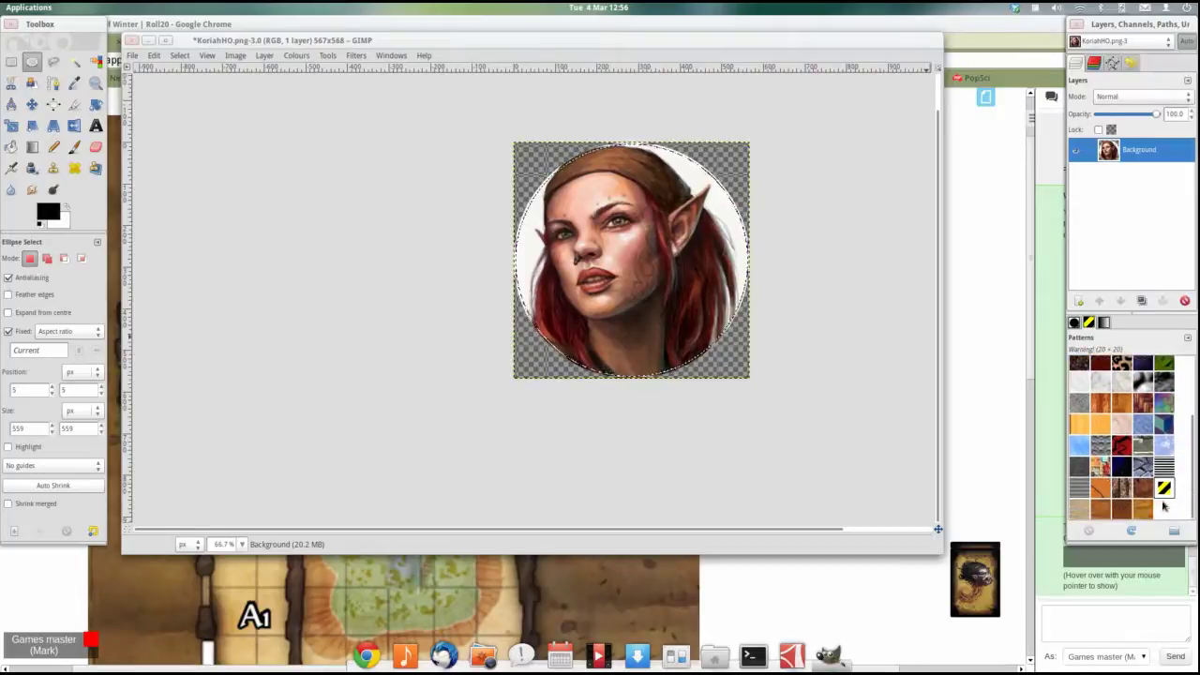
scroll(1116, 487, up, 2)
scroll(1116, 488, down, 2)
scroll(1121, 474, up, 5)
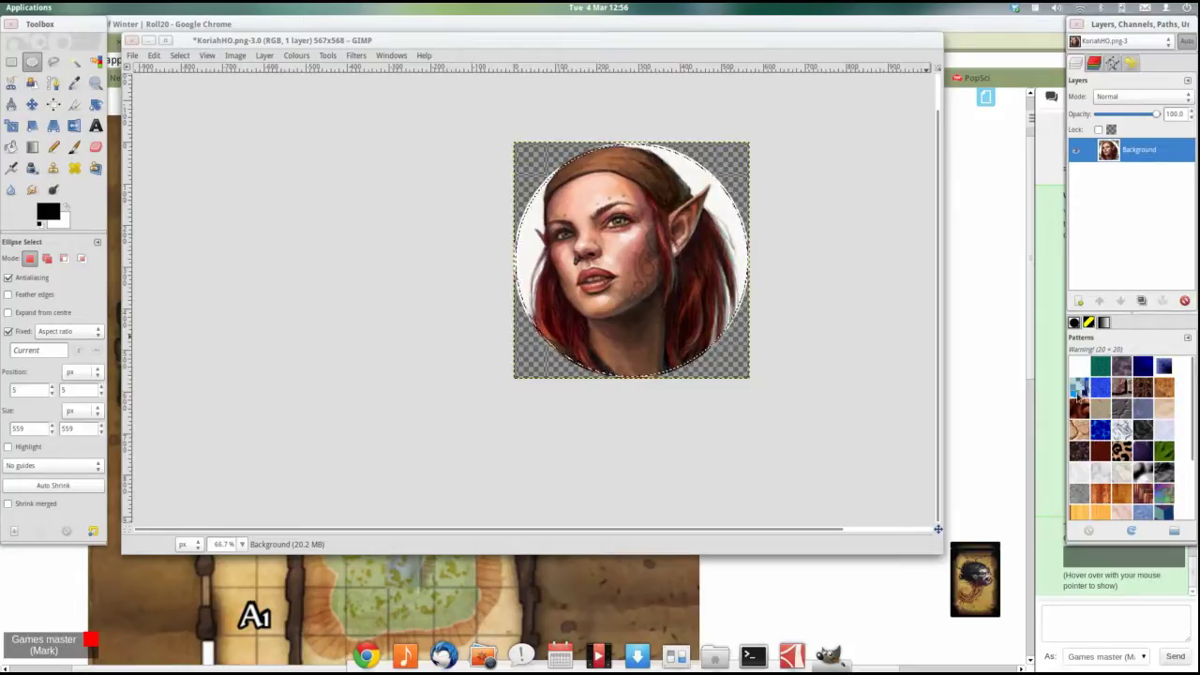
click(1078, 399)
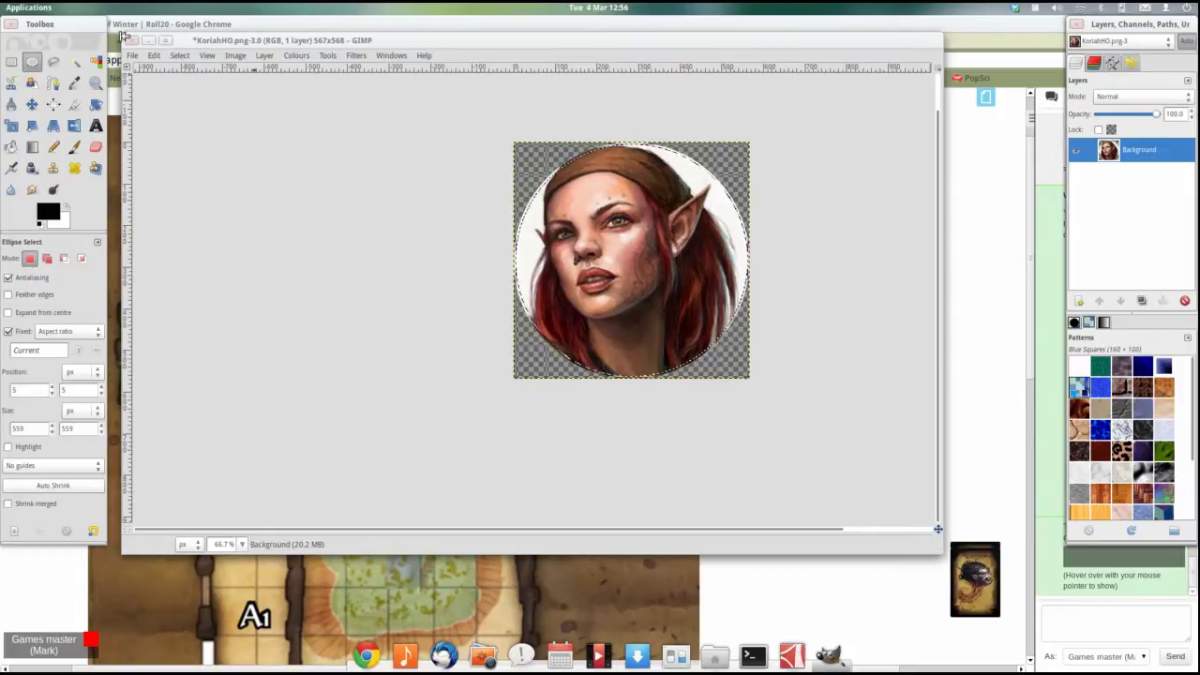
- Stroke the circular selection with an 8 px Blue Squares pattern line
click(178, 56)
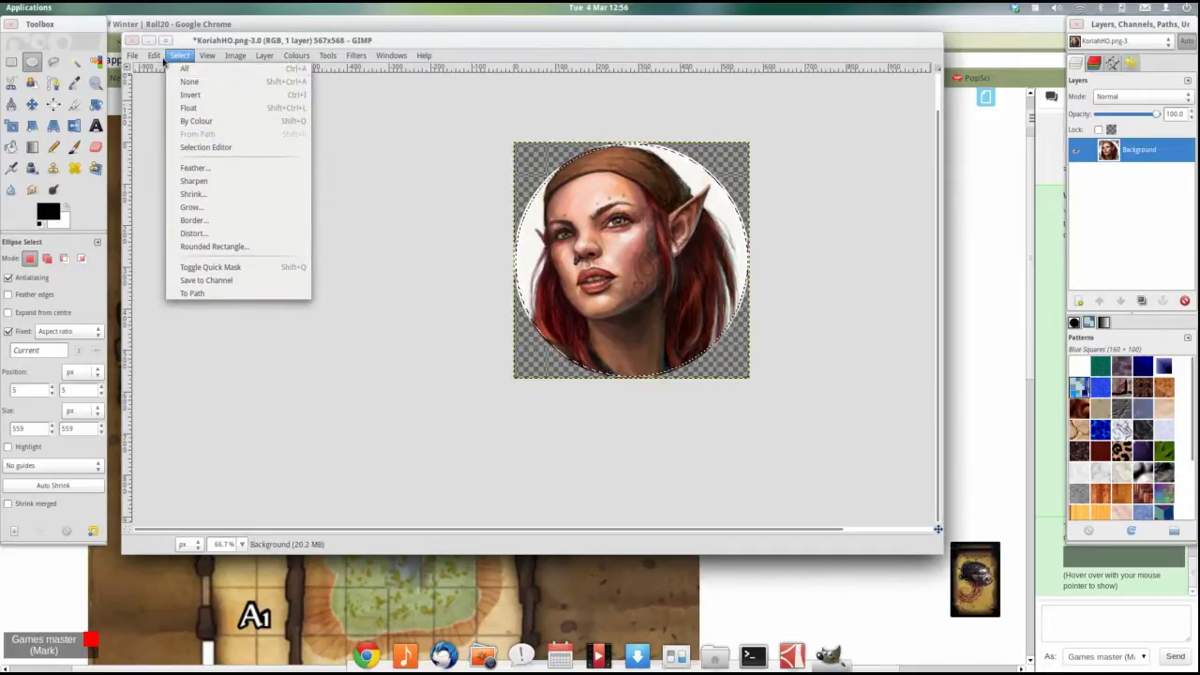
mouse_move(150, 58)
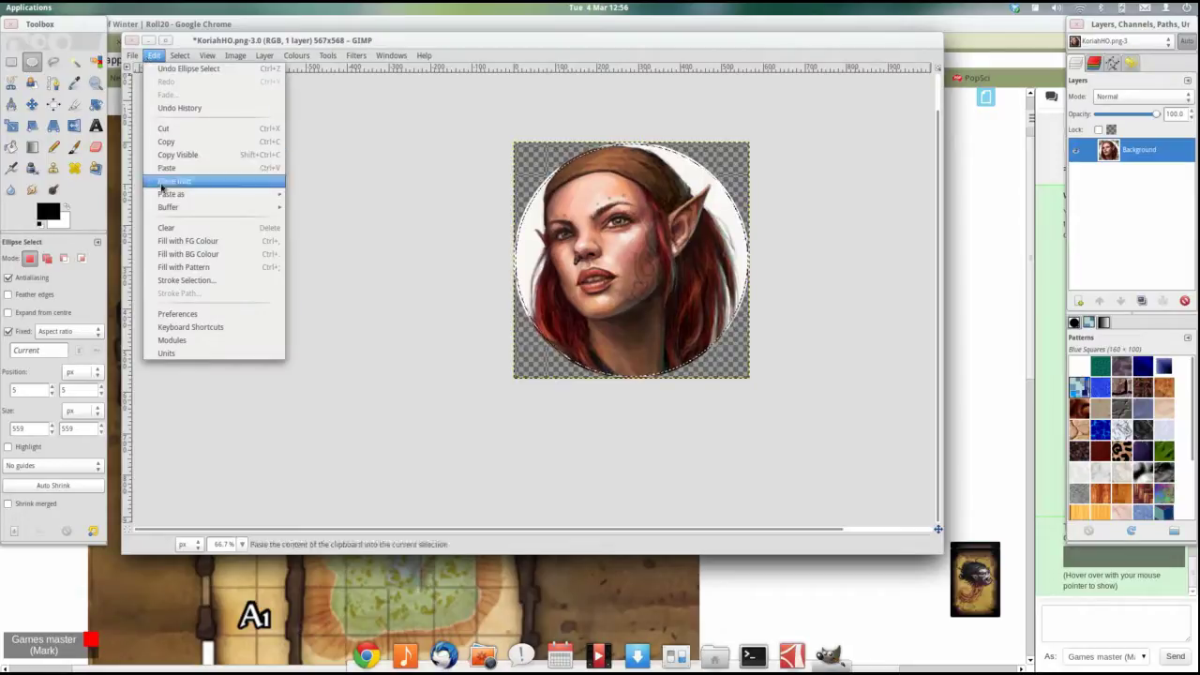
click(183, 283)
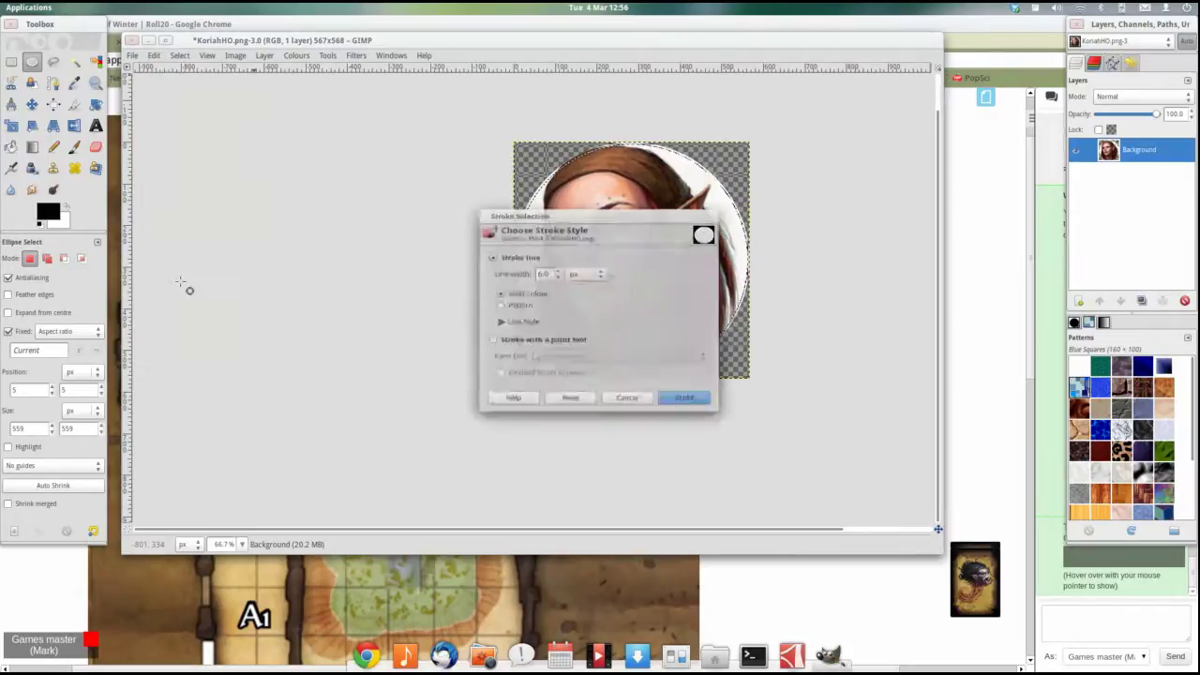
drag(596, 221, 309, 142)
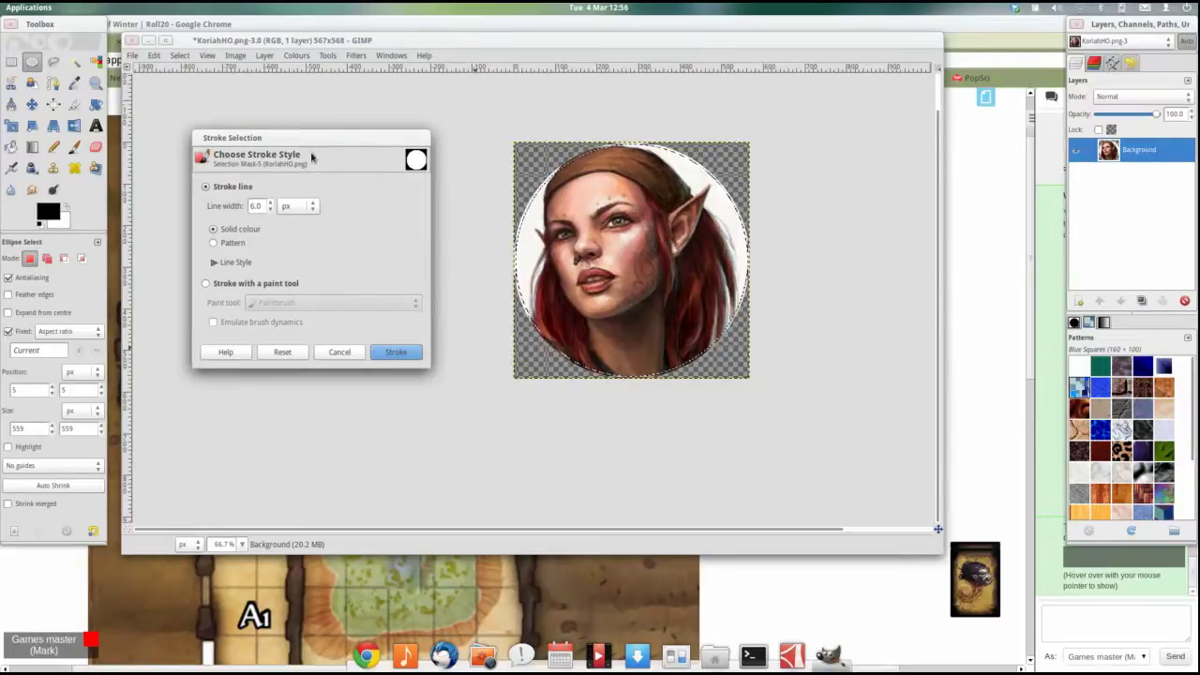
click(270, 203)
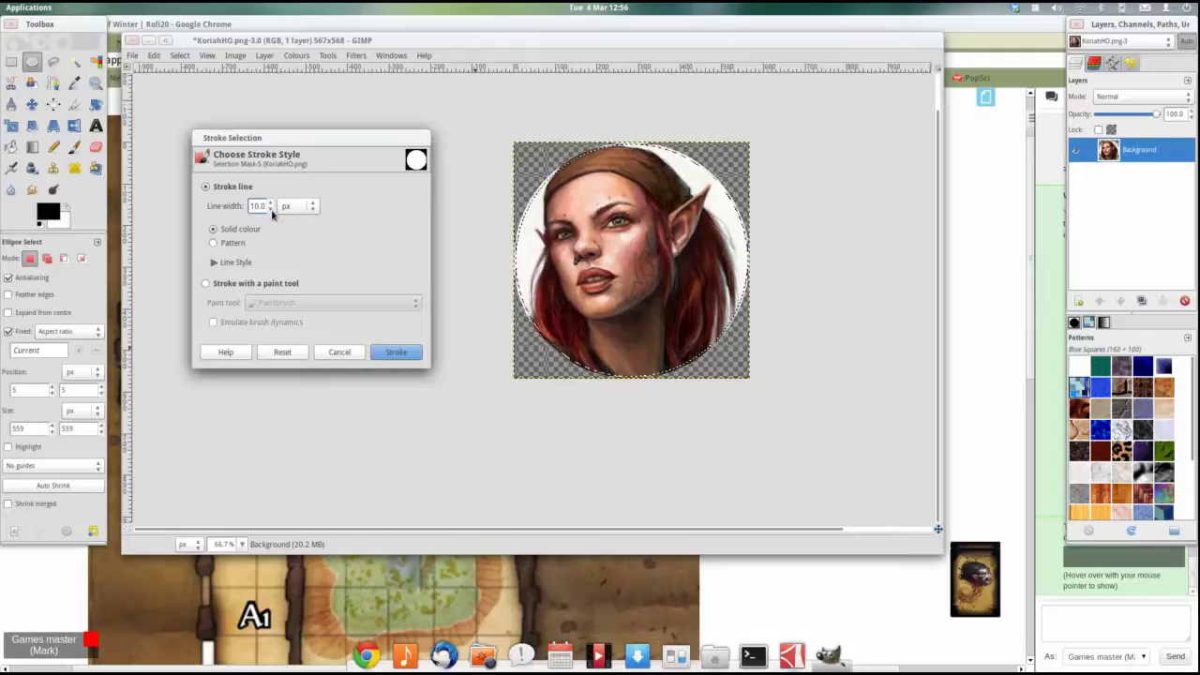
click(270, 209)
click(214, 243)
click(392, 356)
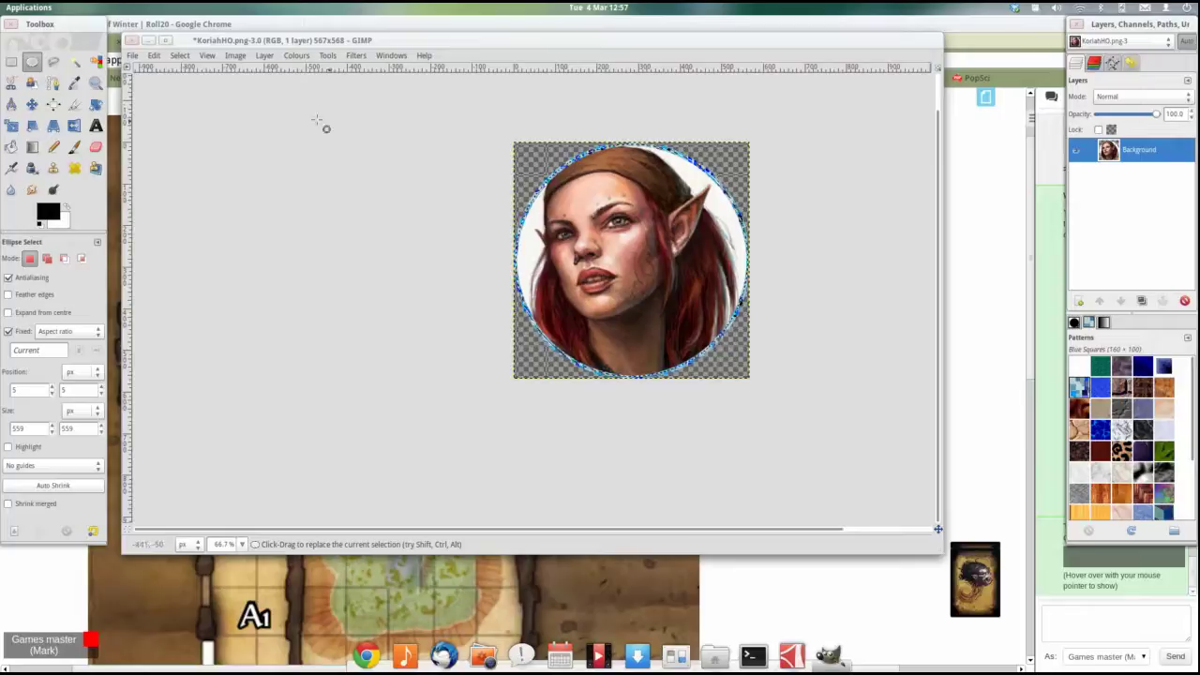
- Save KoriahHO.png, then save it as KoriahToken.png in ImageManipFolder, accepting the PNG options
click(137, 56)
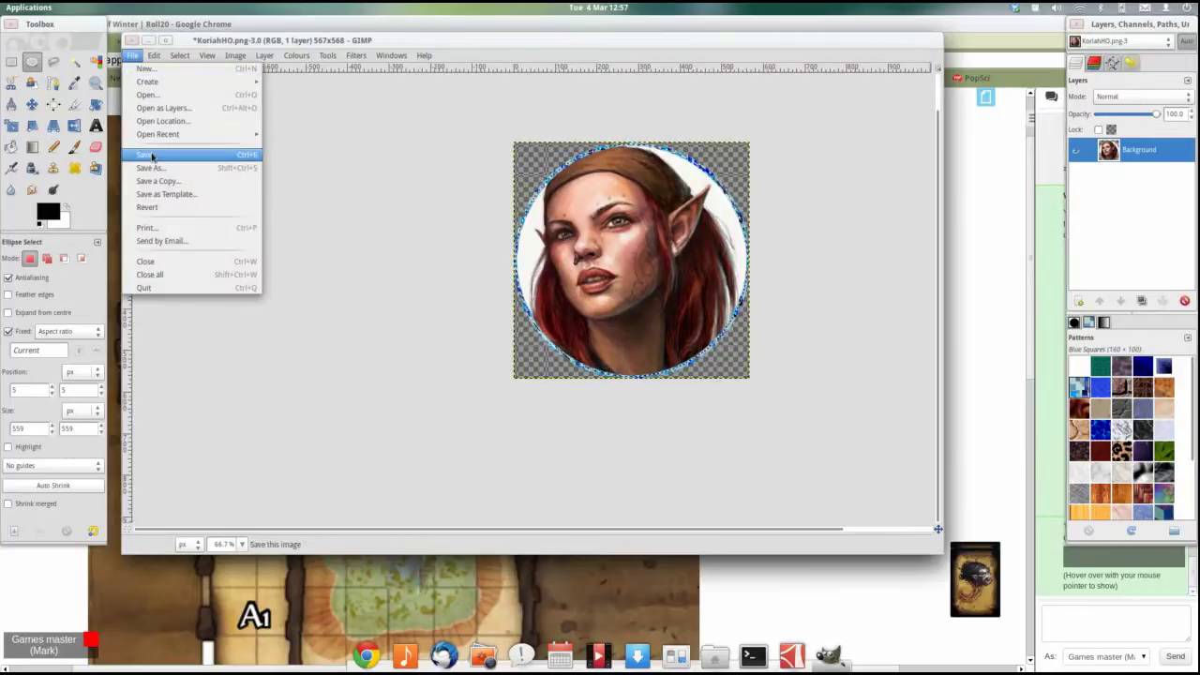
click(146, 155)
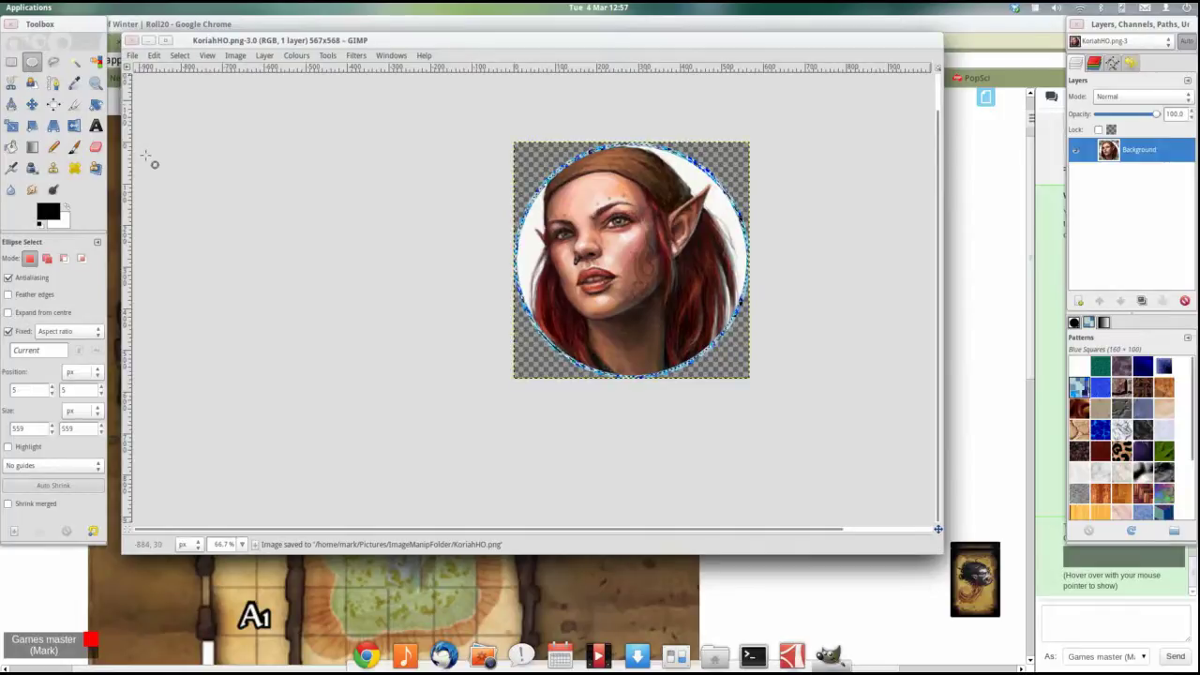
click(132, 56)
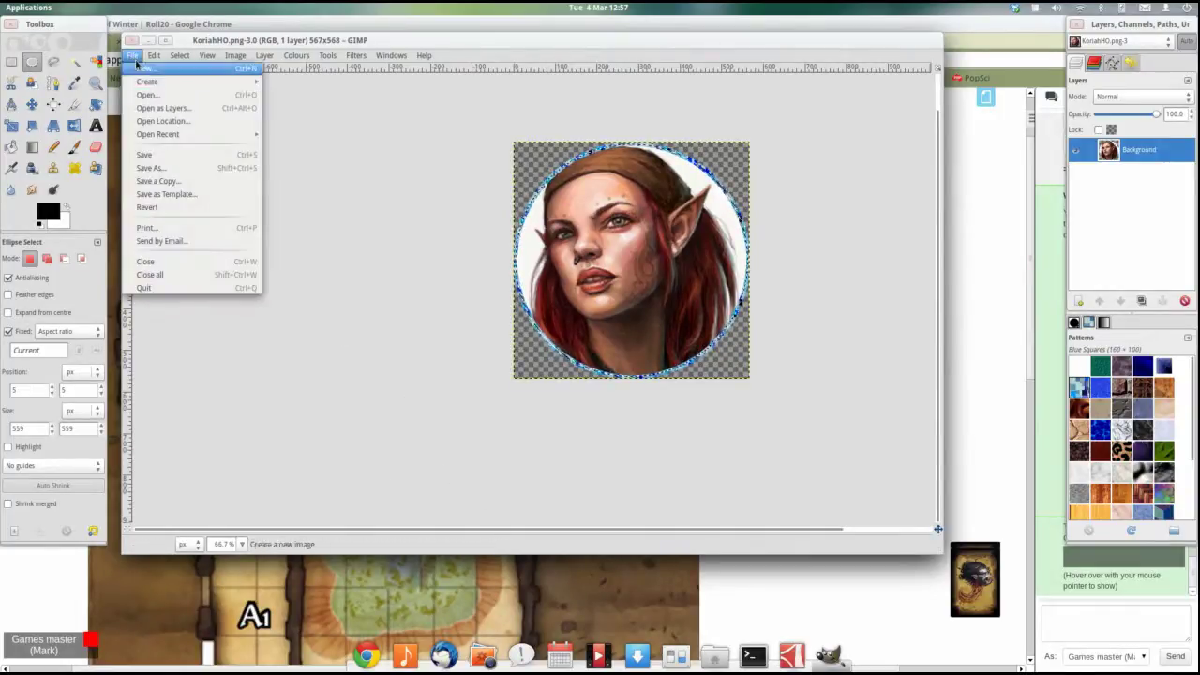
click(155, 171)
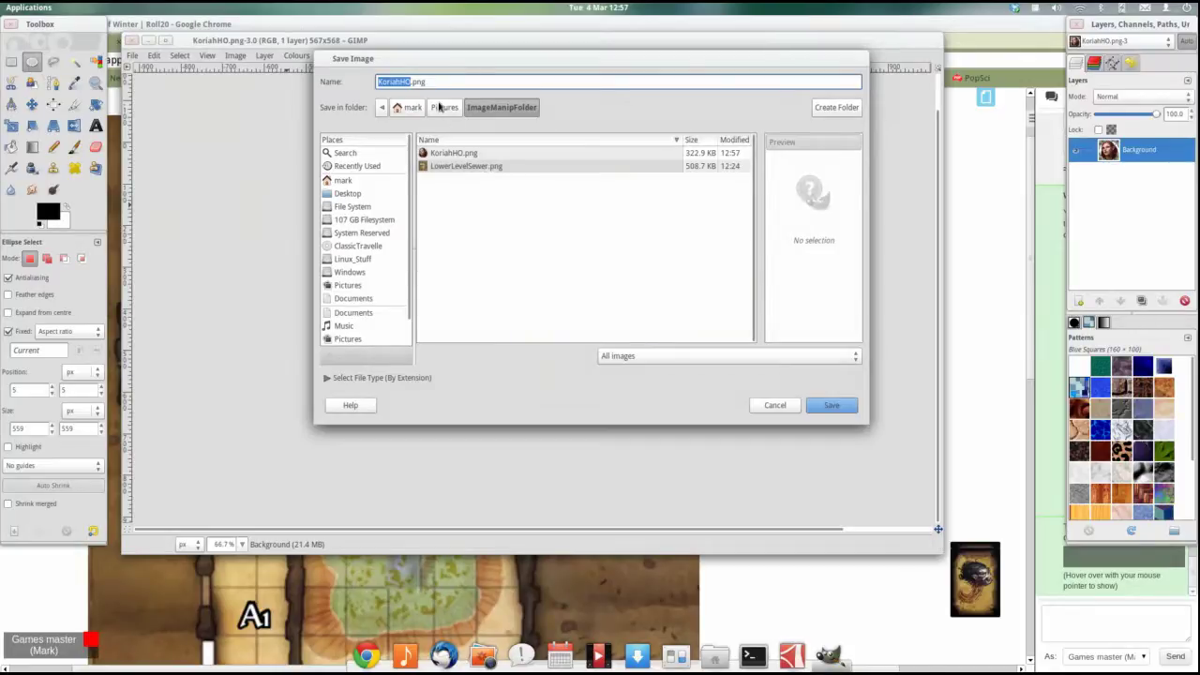
key(Right)
text(Hoken)
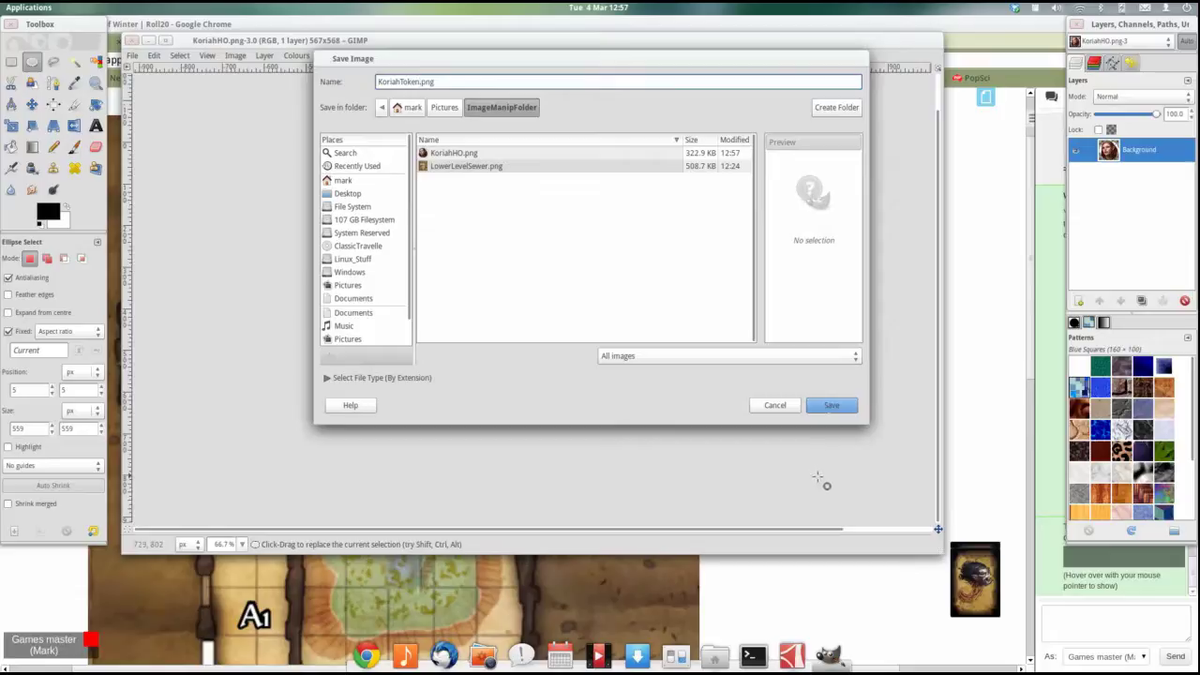
click(841, 407)
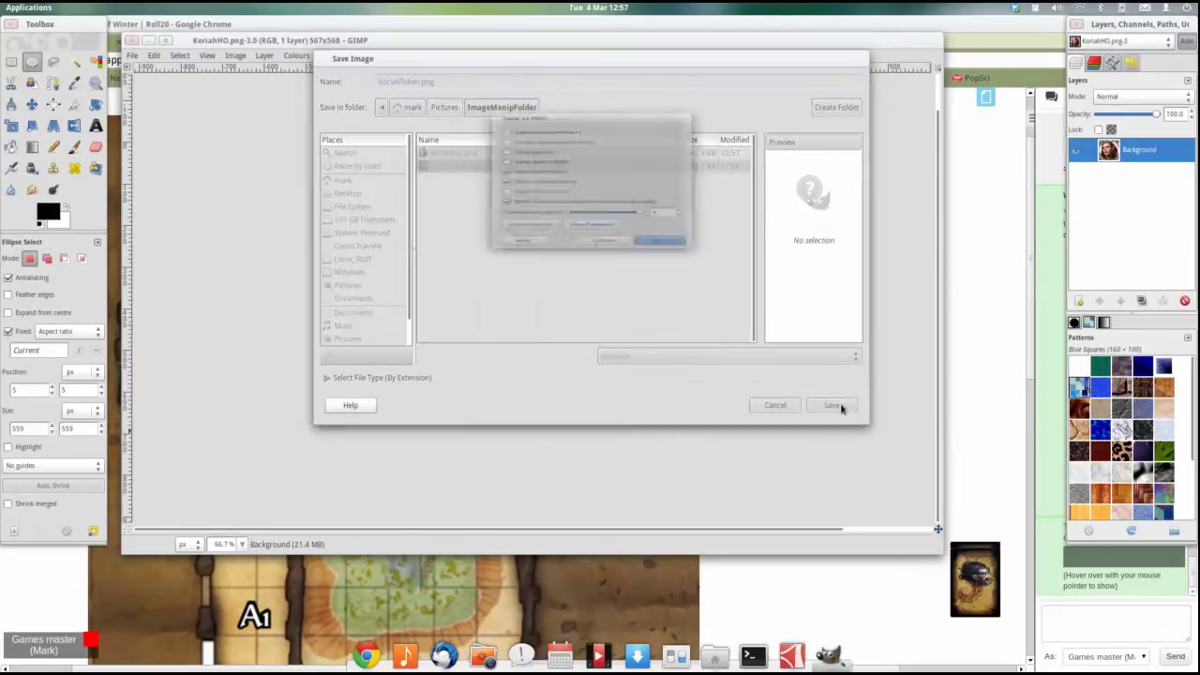
click(659, 336)
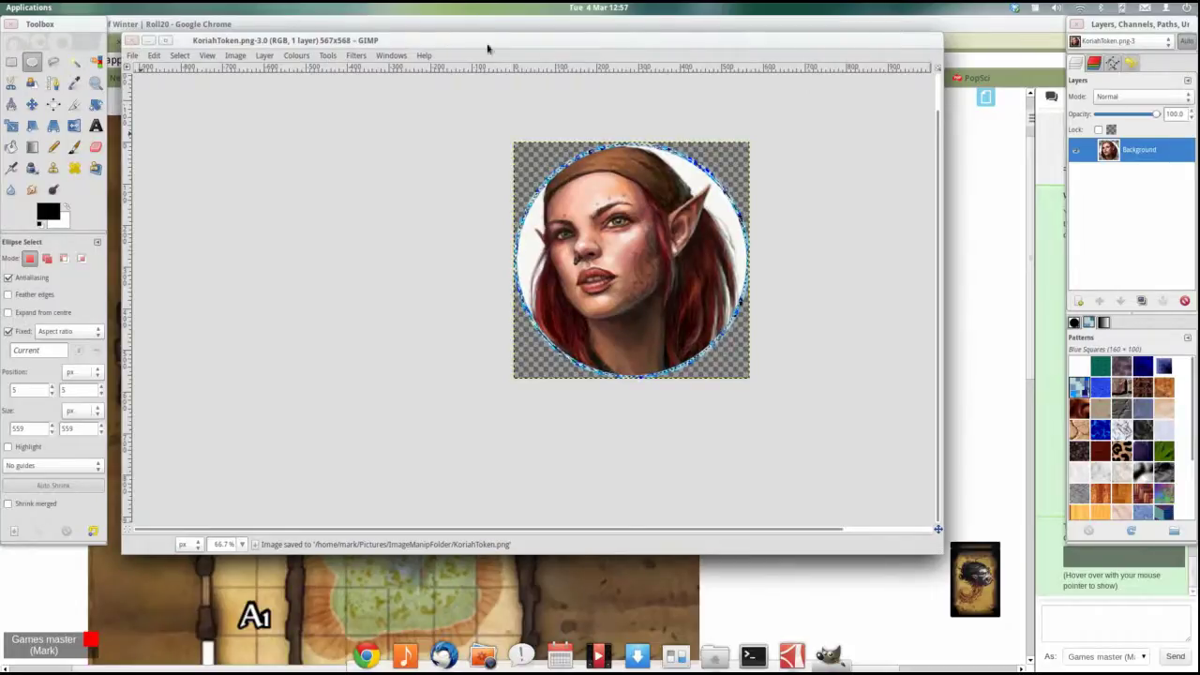
- Bring Roll20 forward and show the Journal's Characters and Handouts, cancelling the test handout
click(997, 26)
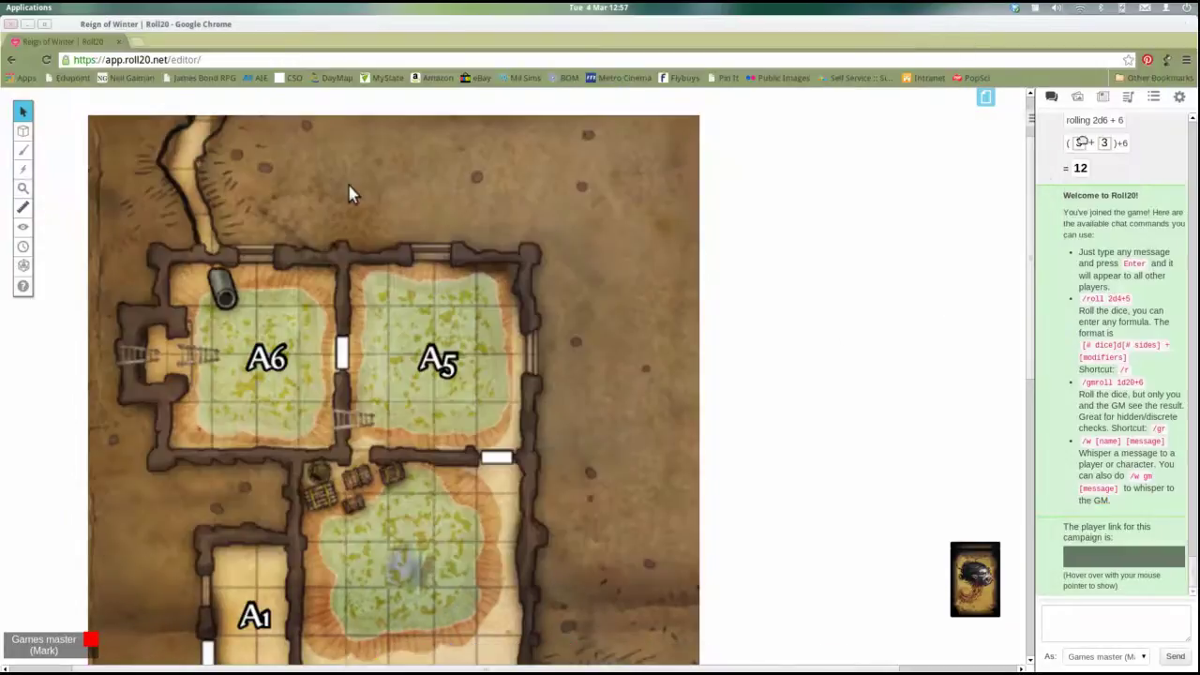
click(1103, 97)
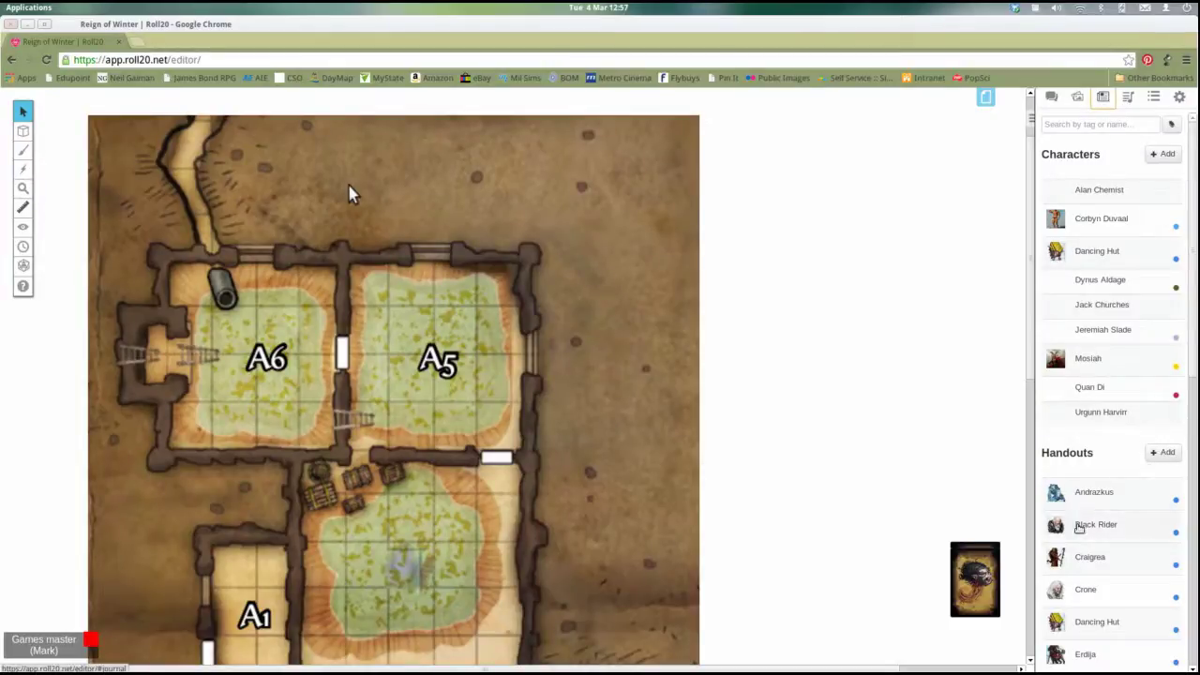
click(1161, 454)
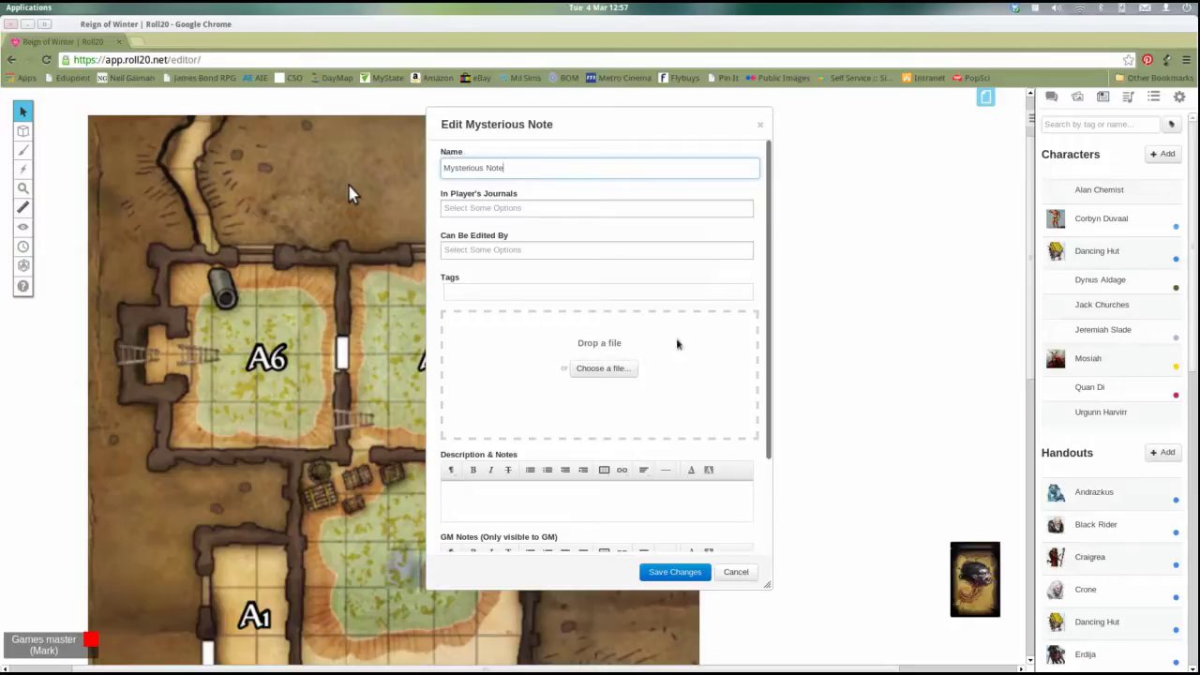
click(739, 572)
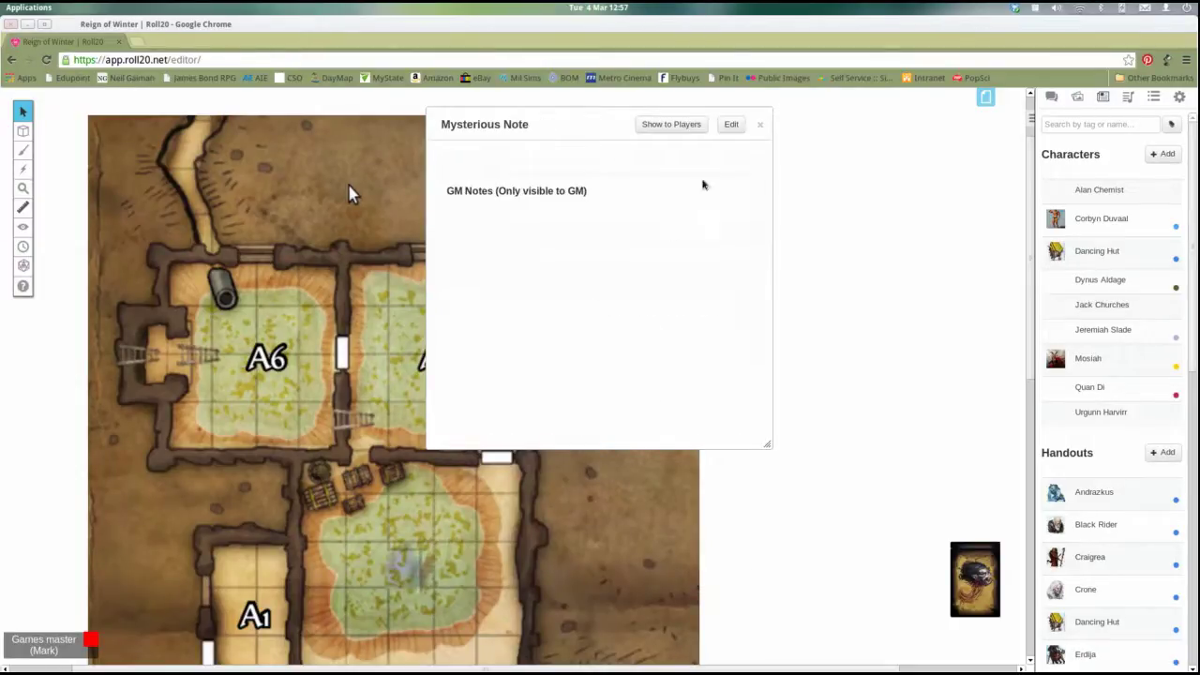
click(755, 124)
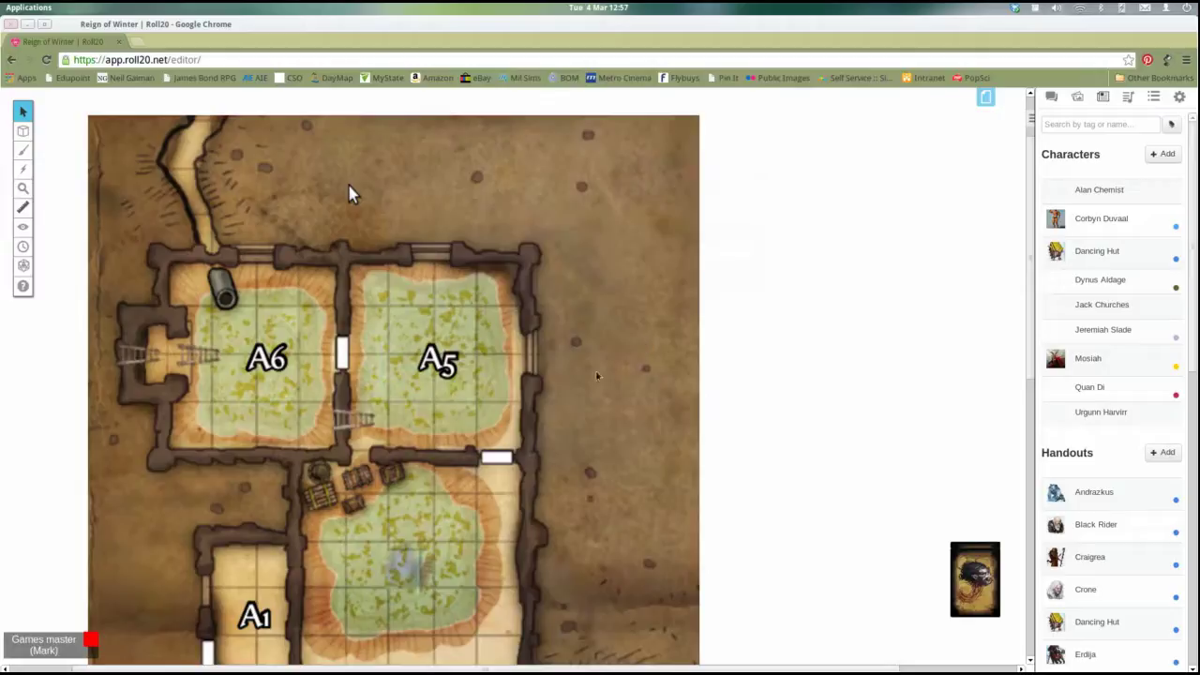
- Drag KoriahToken.png from ImageManipFolder in the file manager onto the Roll20 sewer map
key(alt+Tab)
key(alt+Tab)
key(alt+Tab)
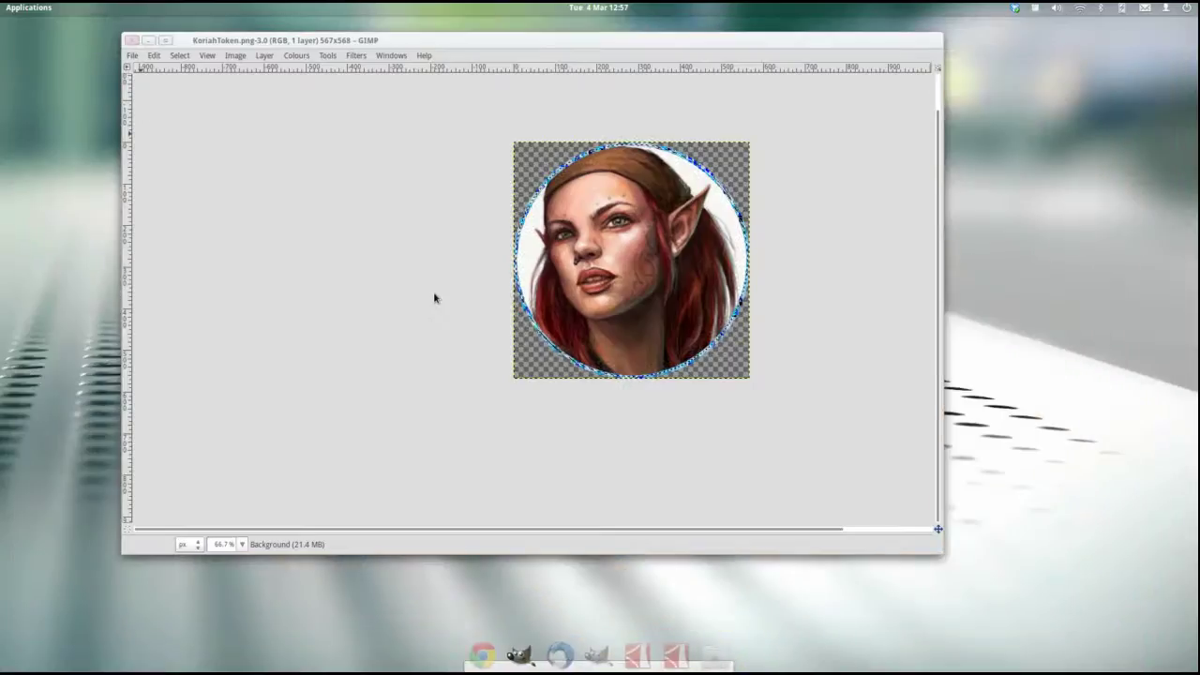
key(alt+Tab)
key(alt+Tab)
key(alt+Tab)
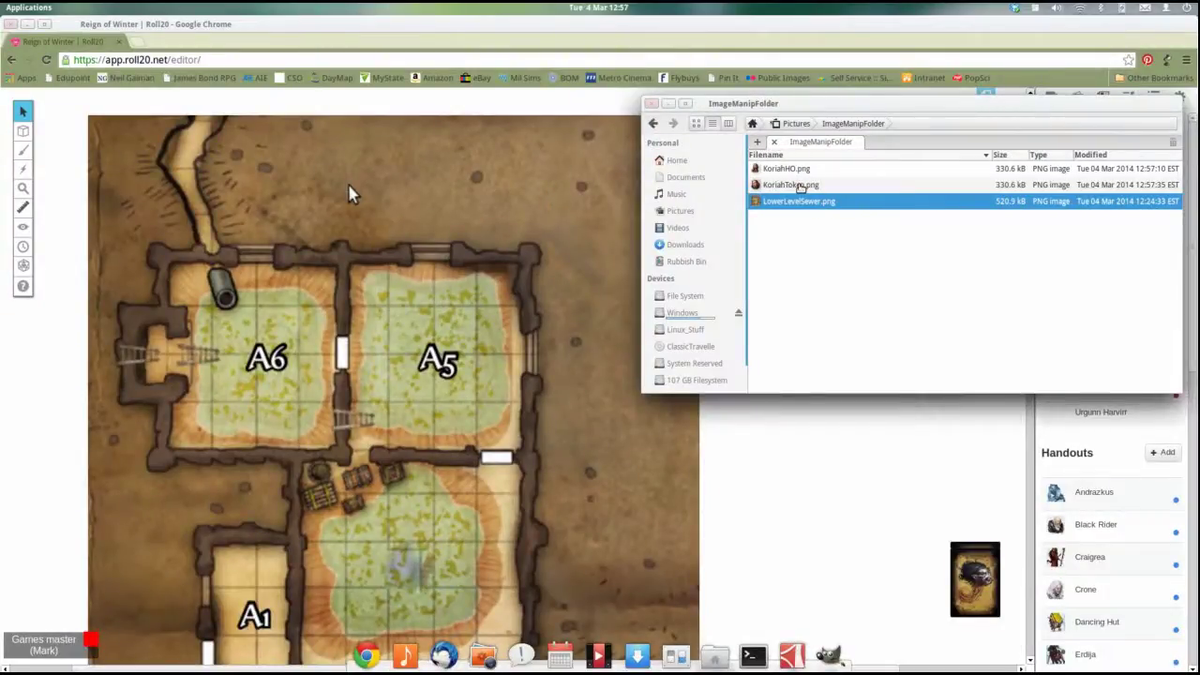
drag(800, 186, 377, 335)
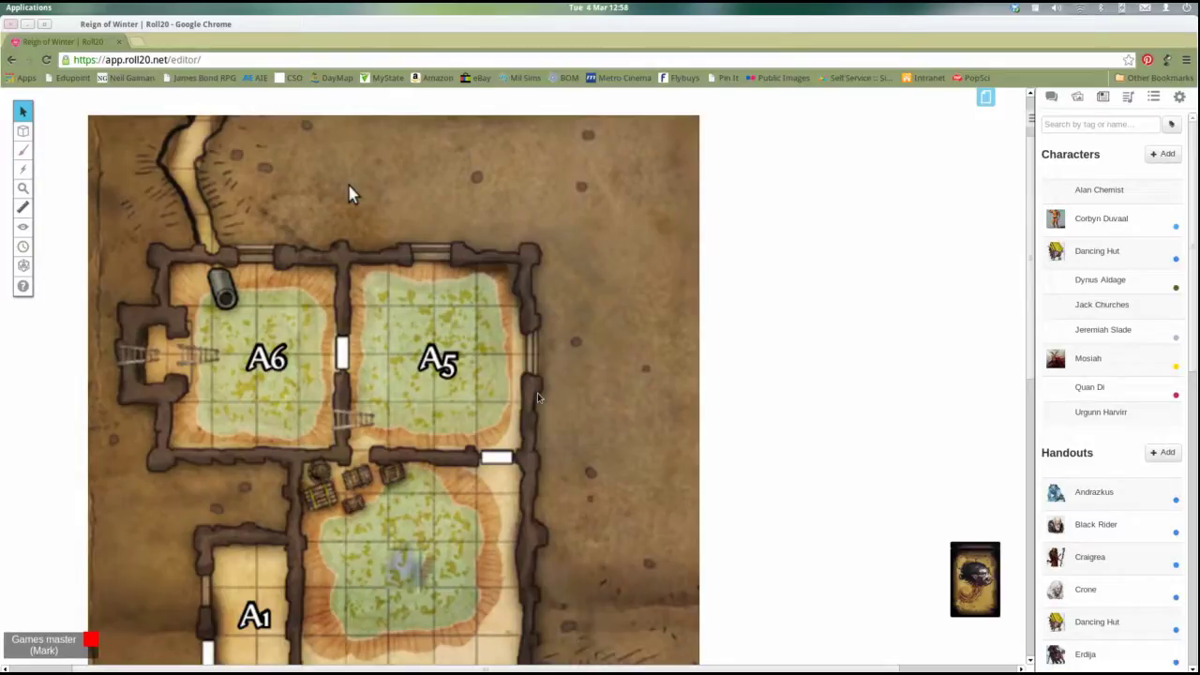
- Shrink Koriah's token to about one grid square and move it from room A6 into A5
click(543, 175)
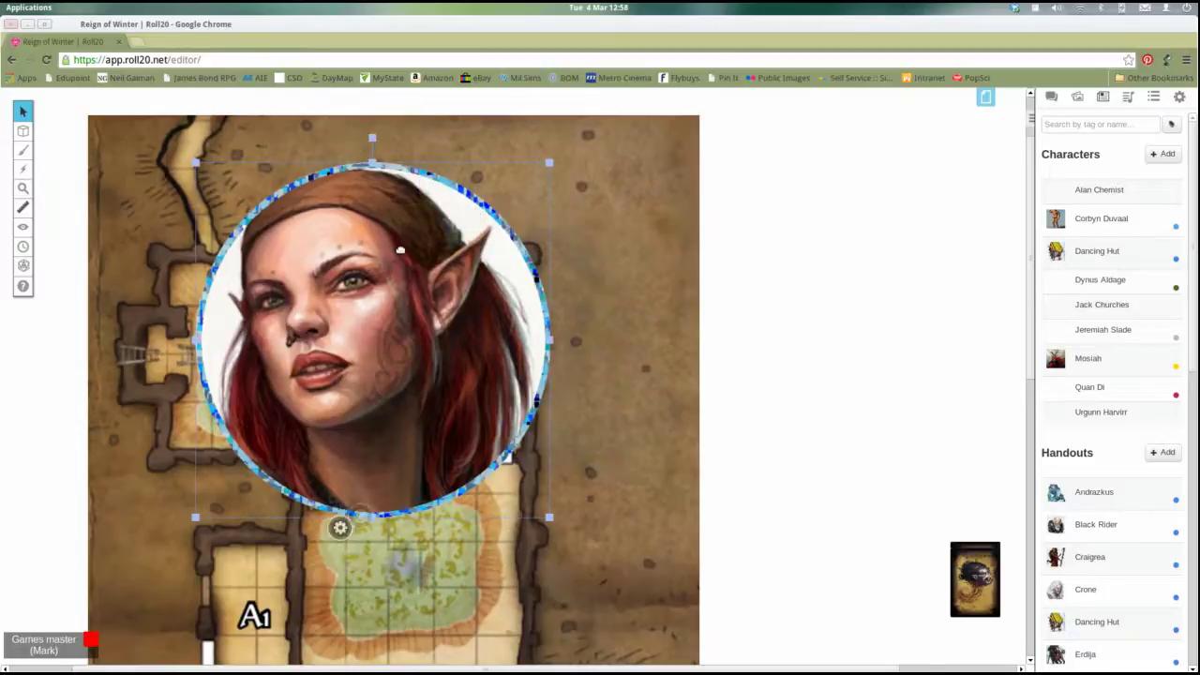
drag(547, 164, 480, 230)
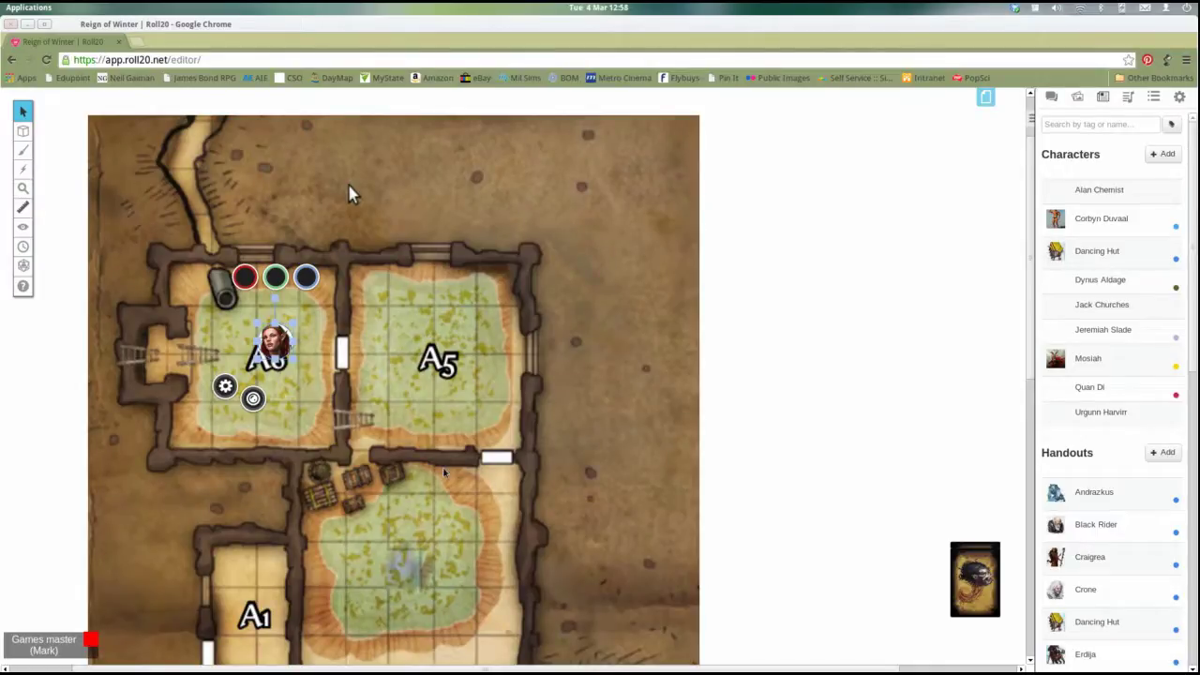
drag(273, 342, 448, 326)
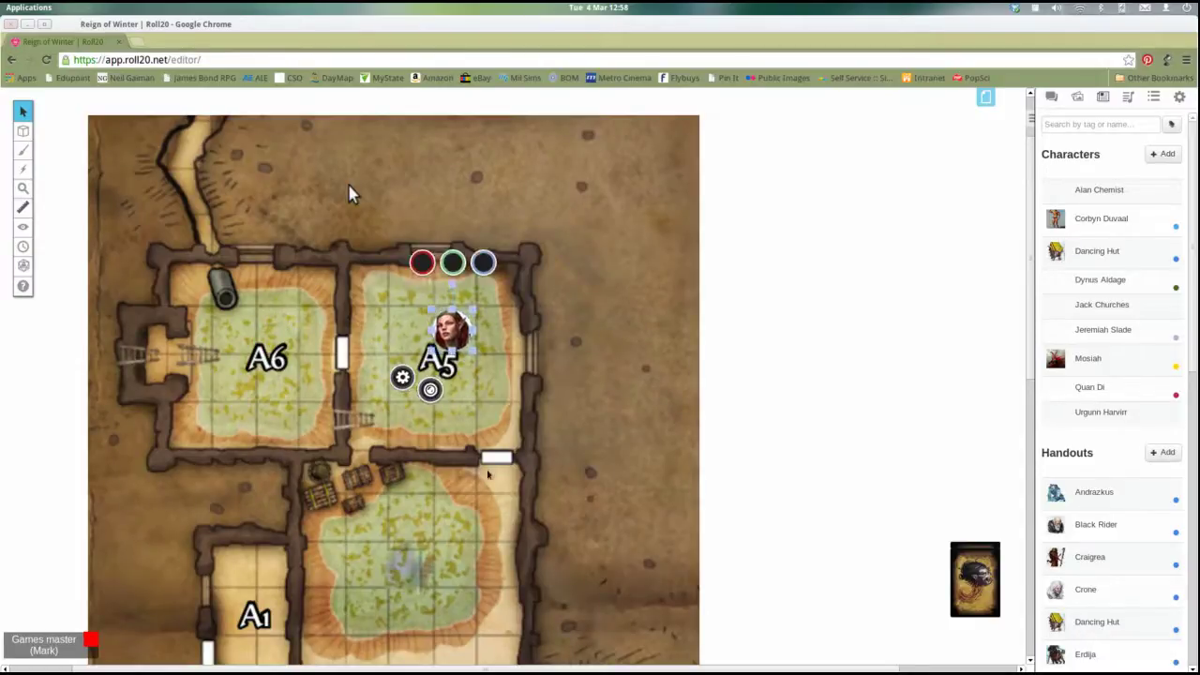